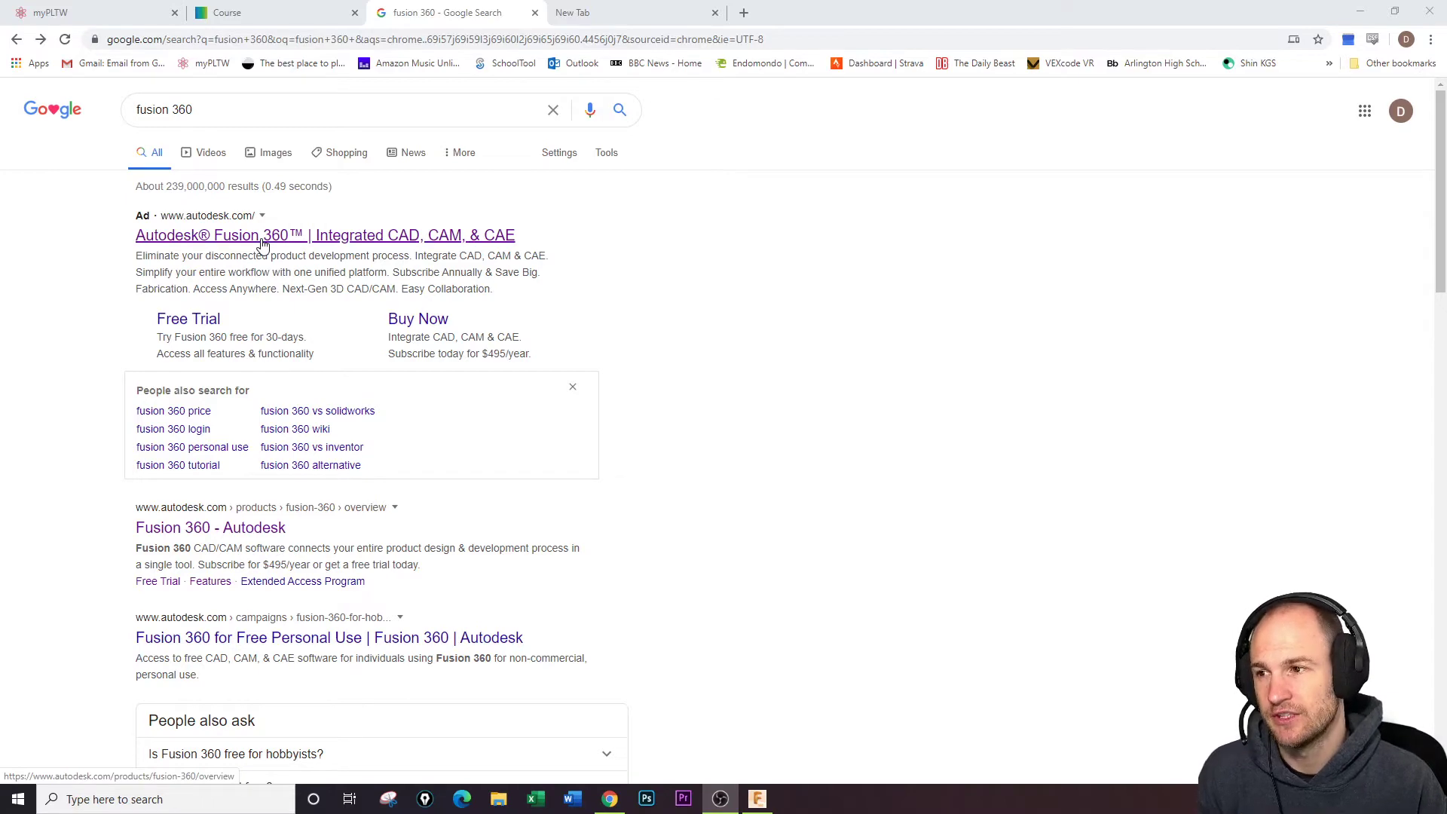
Open Autodesk's Fusion 360 free trial page and view the free education license offer for educational use
{"action": "left_click", "coordinate": [262, 240]}
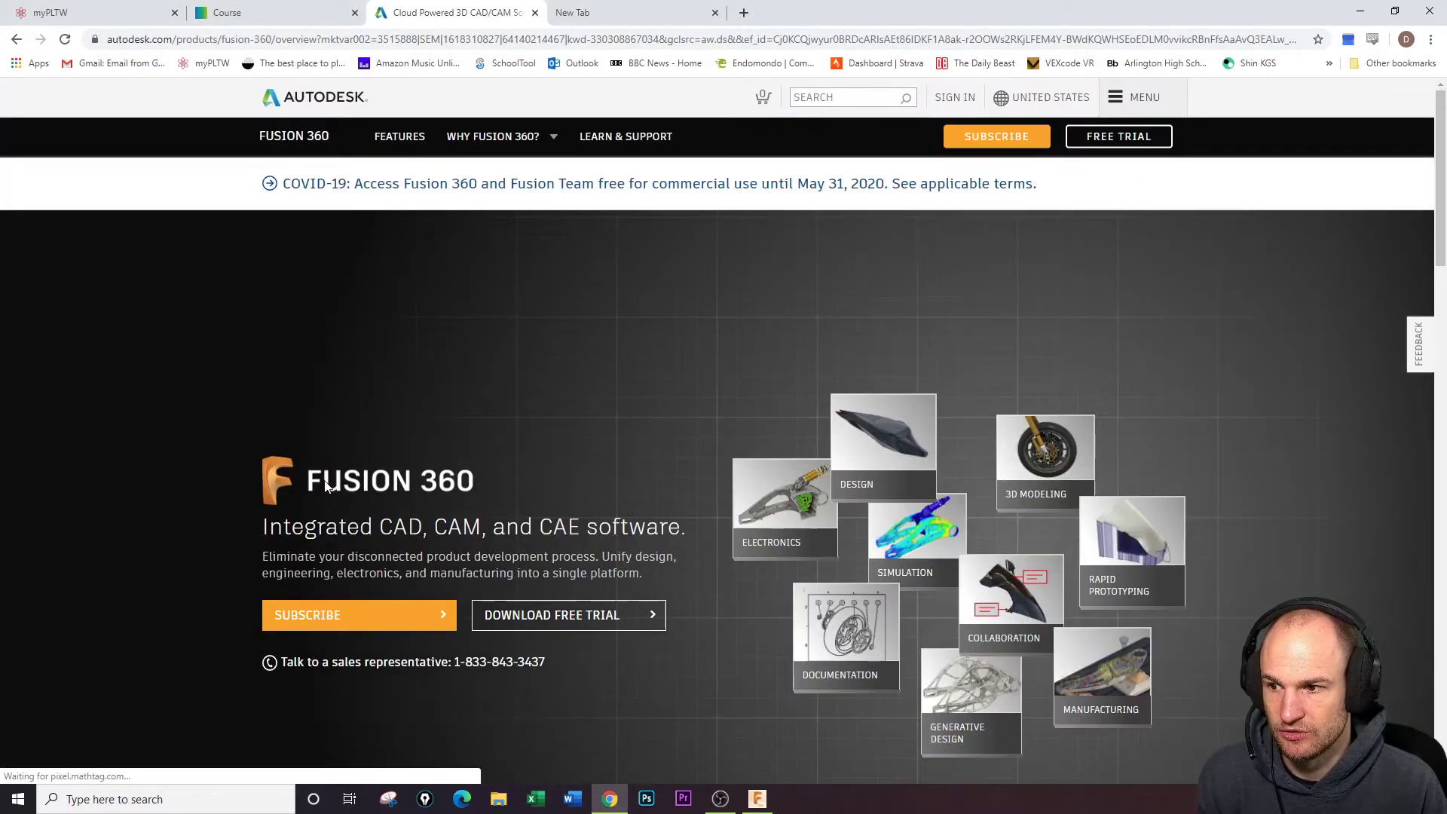
{"action": "left_click", "coordinate": [574, 621]}
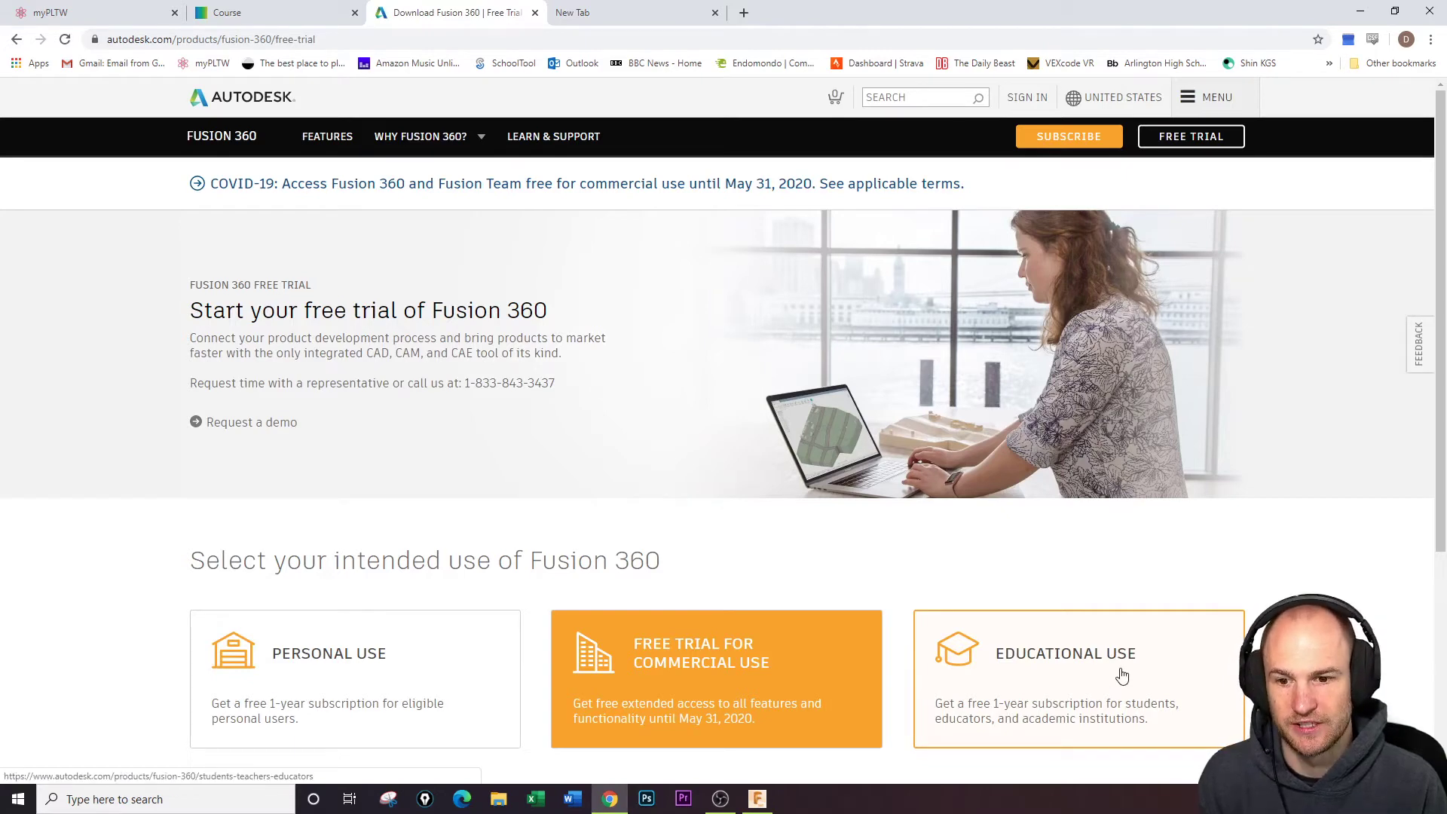
{"action": "left_click", "coordinate": [1122, 676]}
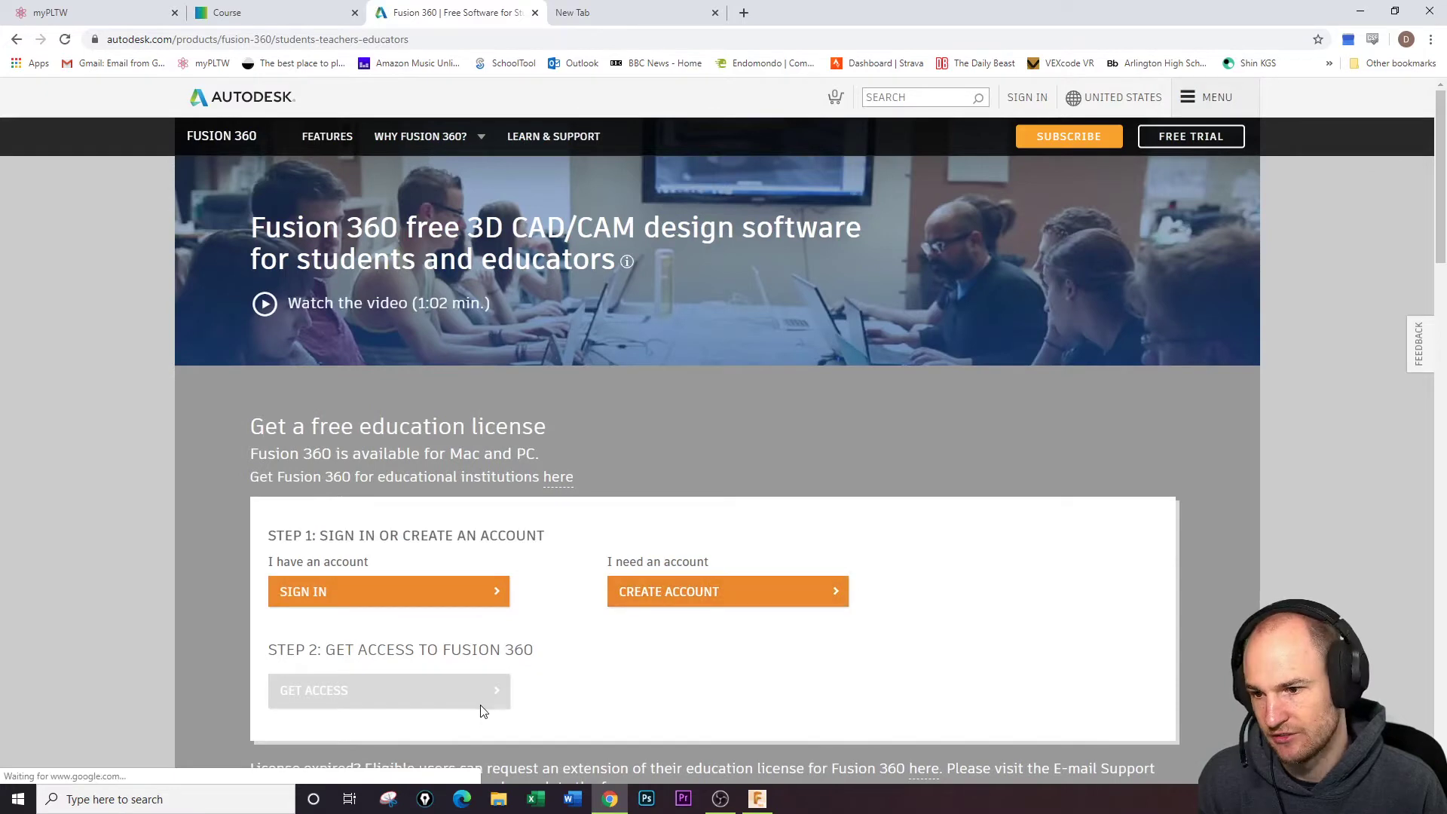
{"action": "scroll", "coordinate": [554, 679], "scroll_direction": "down", "scroll_amount": 4}
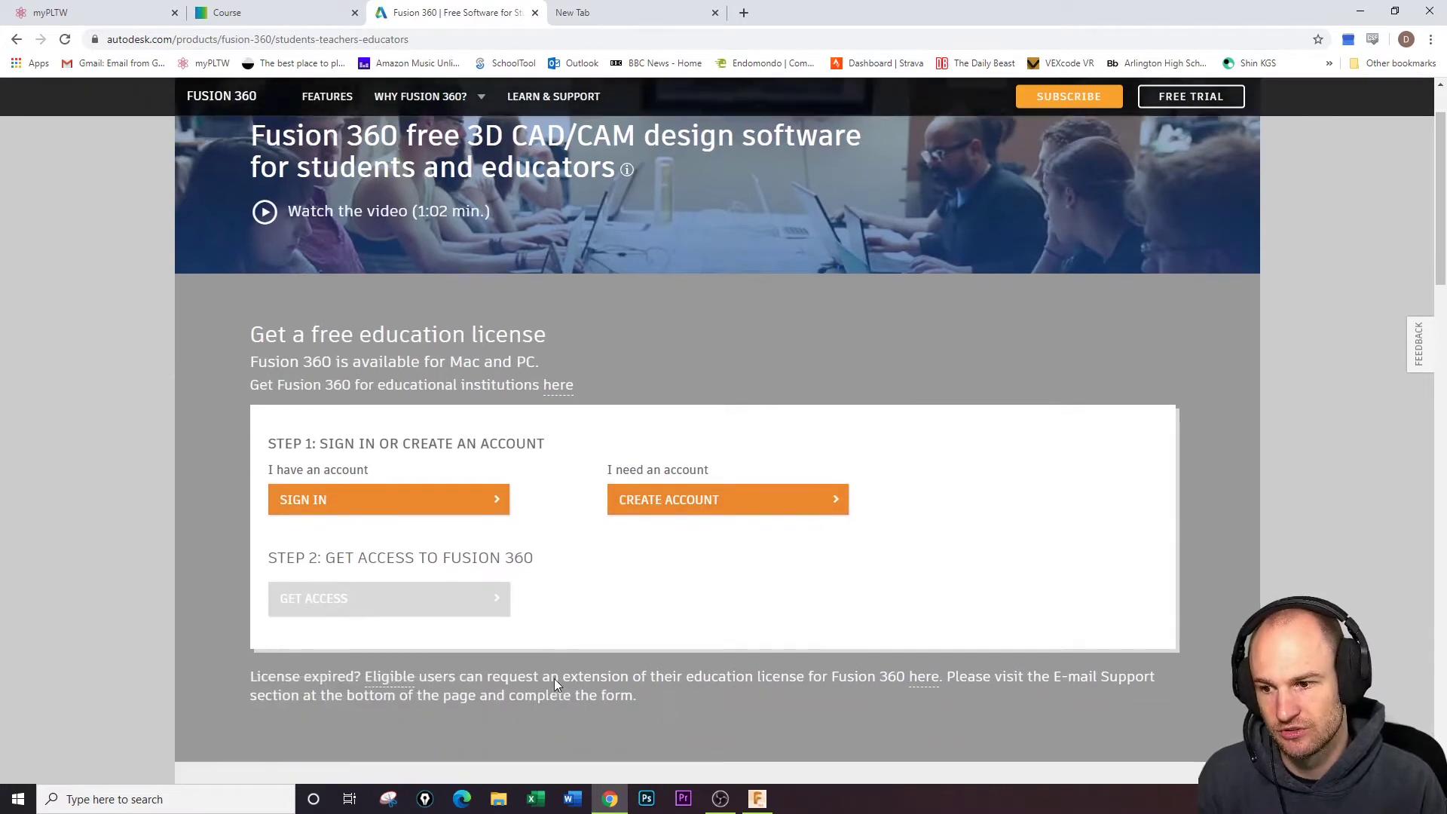
{"action": "scroll", "coordinate": [554, 678], "scroll_direction": "up", "scroll_amount": 4}
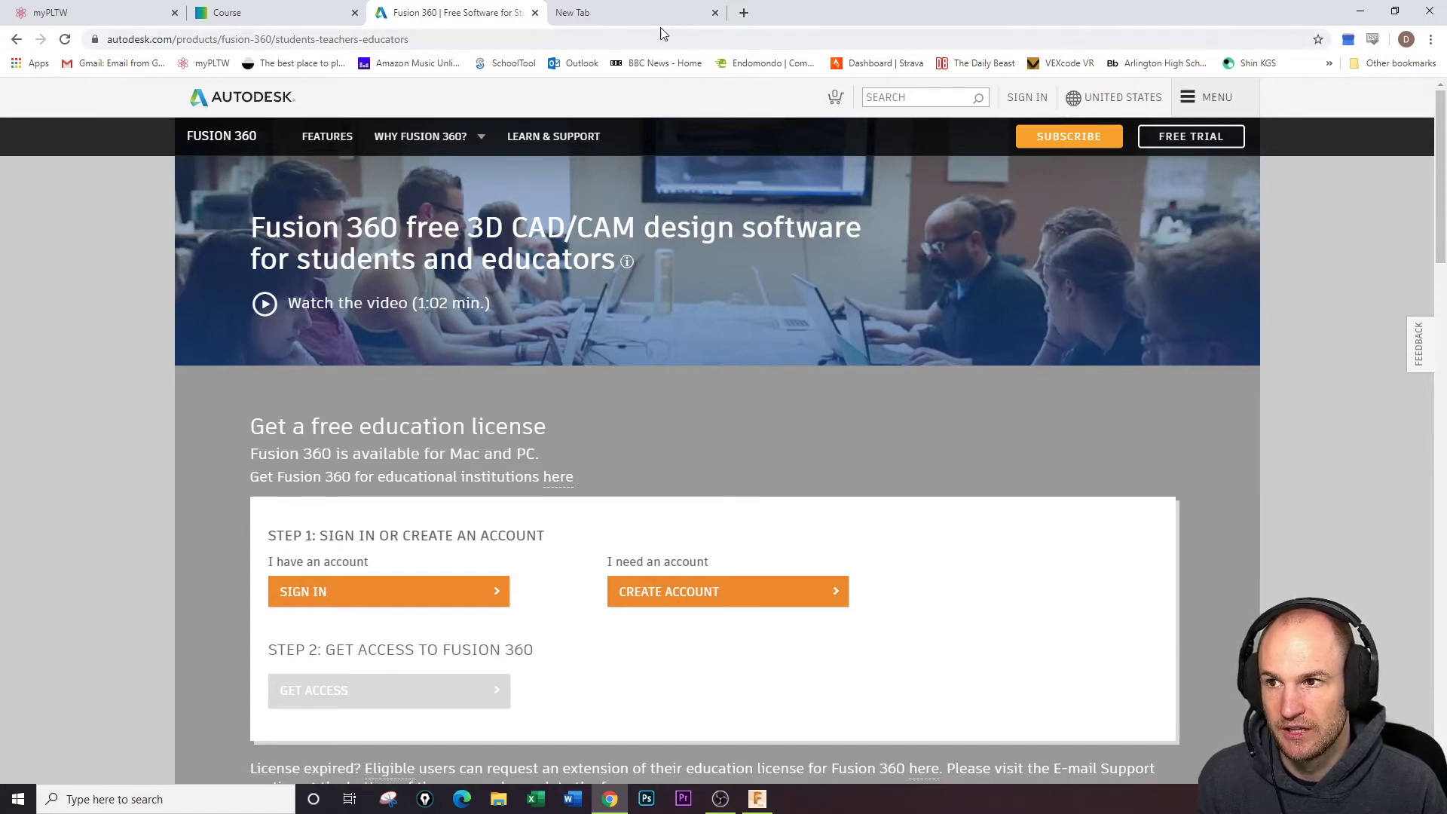
Close the Autodesk page, enlarge the isometric part picture in the course's Activity 7.1 procedure to full zoom, and move it into its own window
{"action": "left_click", "coordinate": [535, 13]}
{"action": "left_click", "coordinate": [273, 9]}
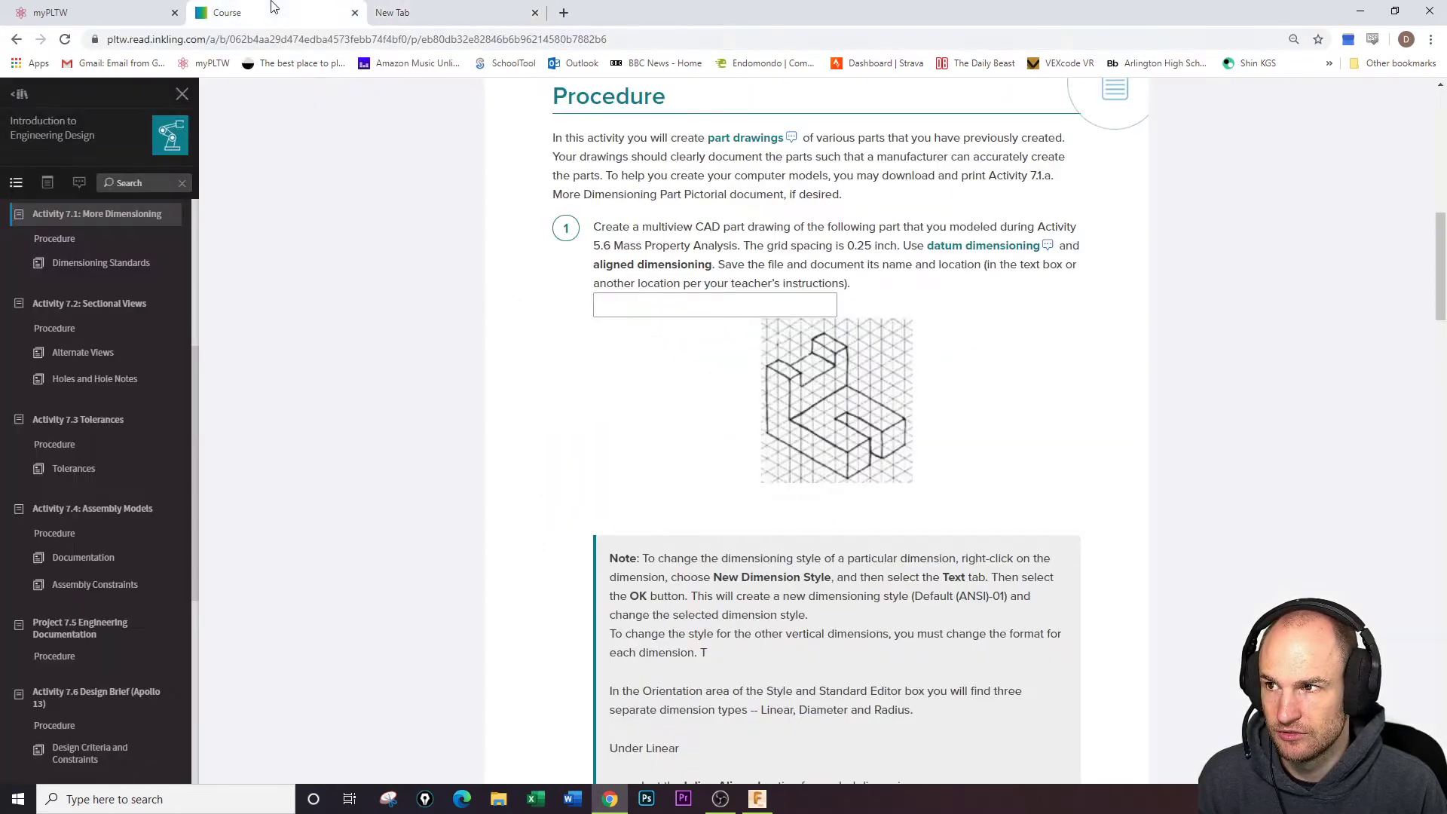
{"action": "left_click", "coordinate": [850, 412]}
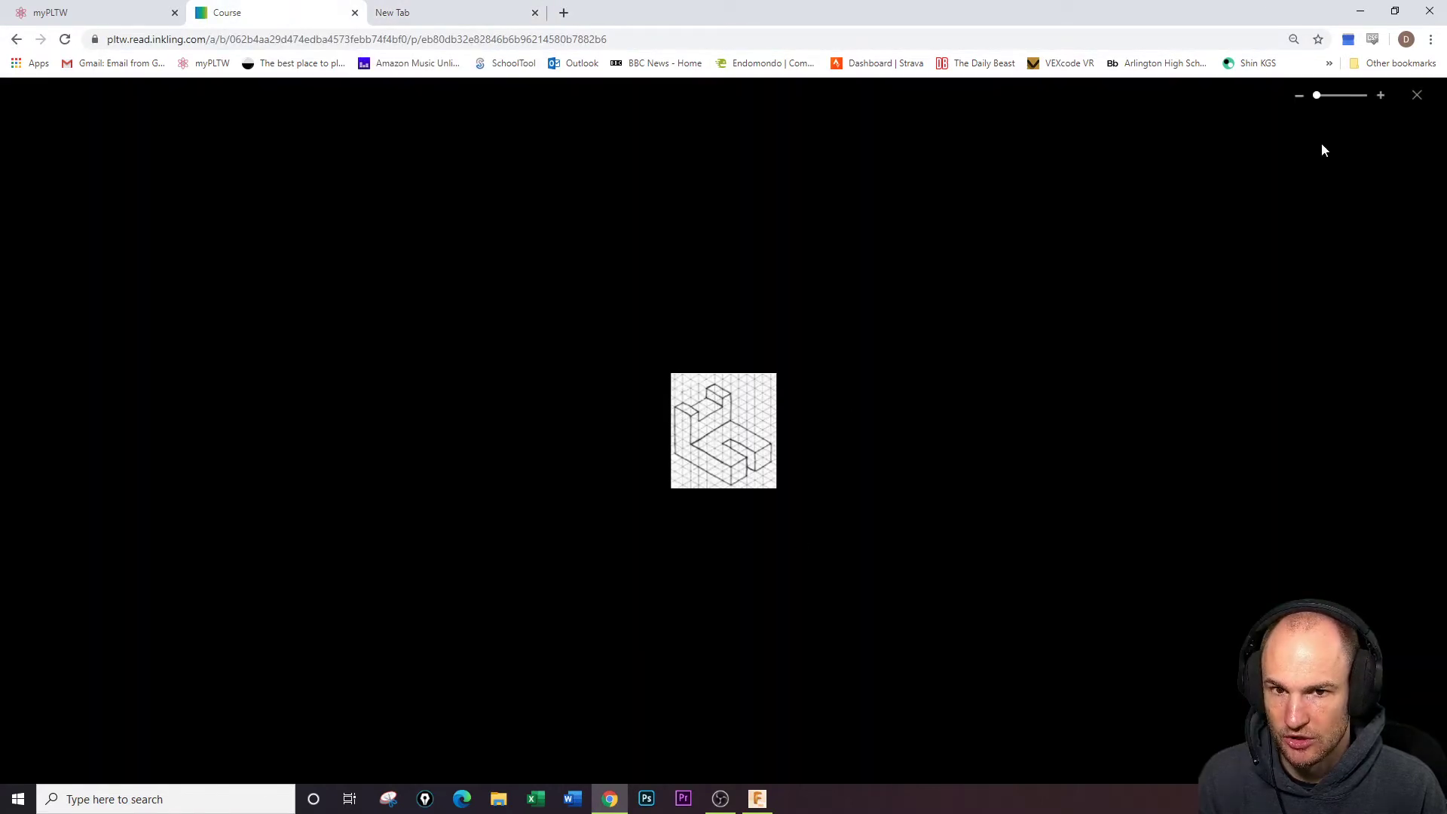
{"action": "left_click", "coordinate": [1382, 100]}
{"action": "left_click", "coordinate": [1382, 101]}
{"action": "left_click", "coordinate": [1382, 100]}
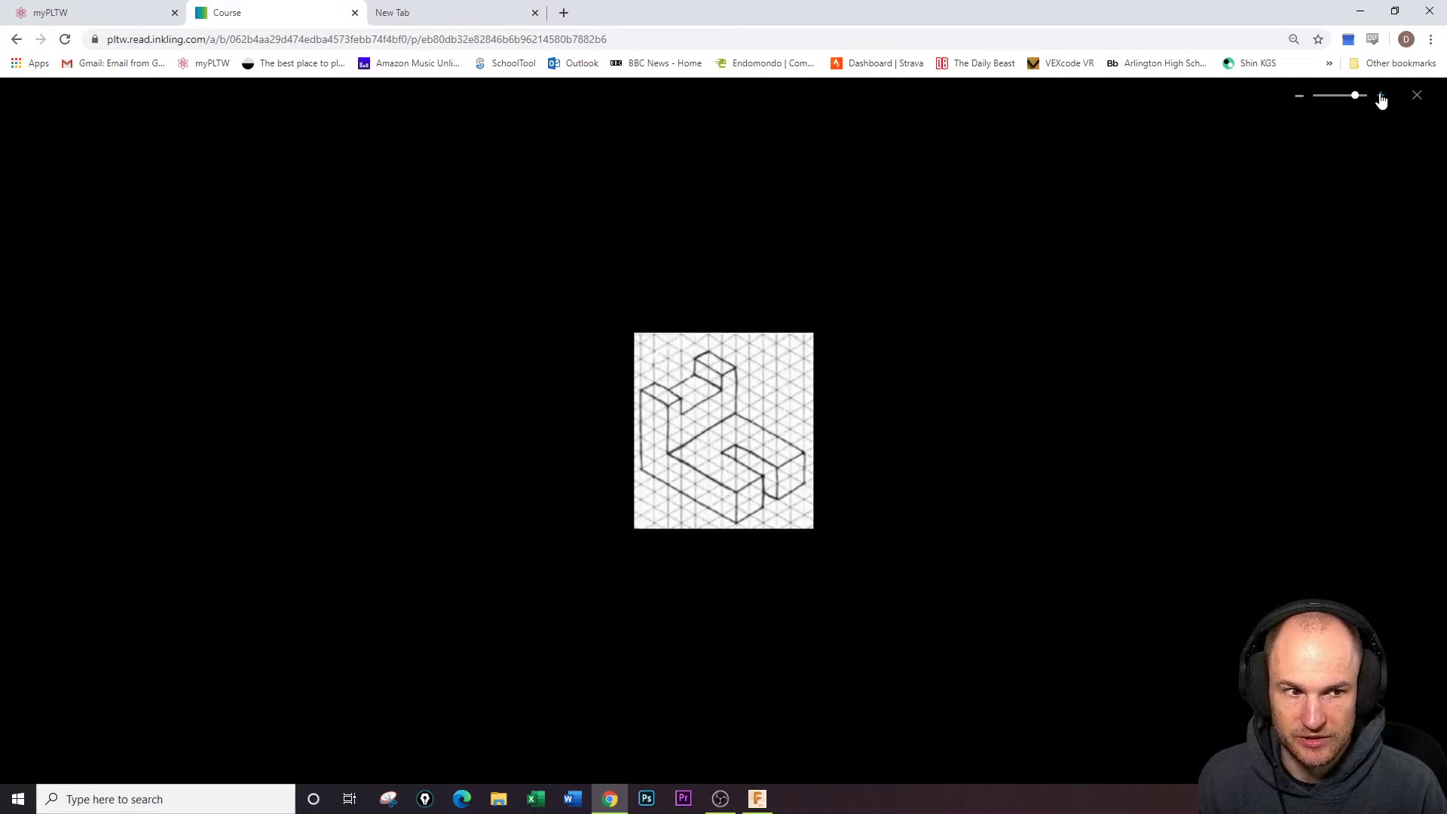
{"action": "left_click", "coordinate": [1382, 100]}
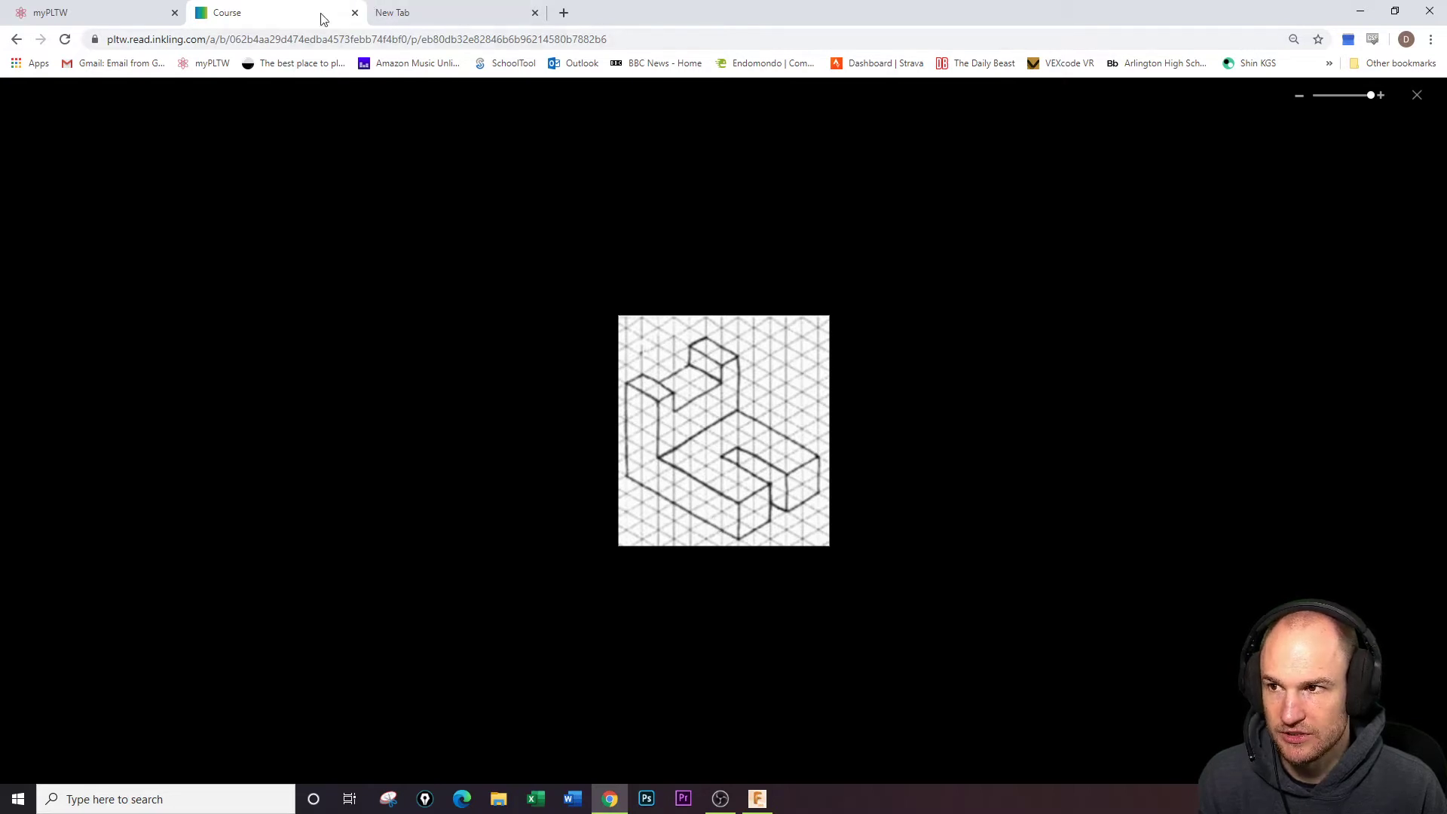
{"action": "left_click_drag", "start_coordinate": [296, 12], "coordinate": [1446, 76]}
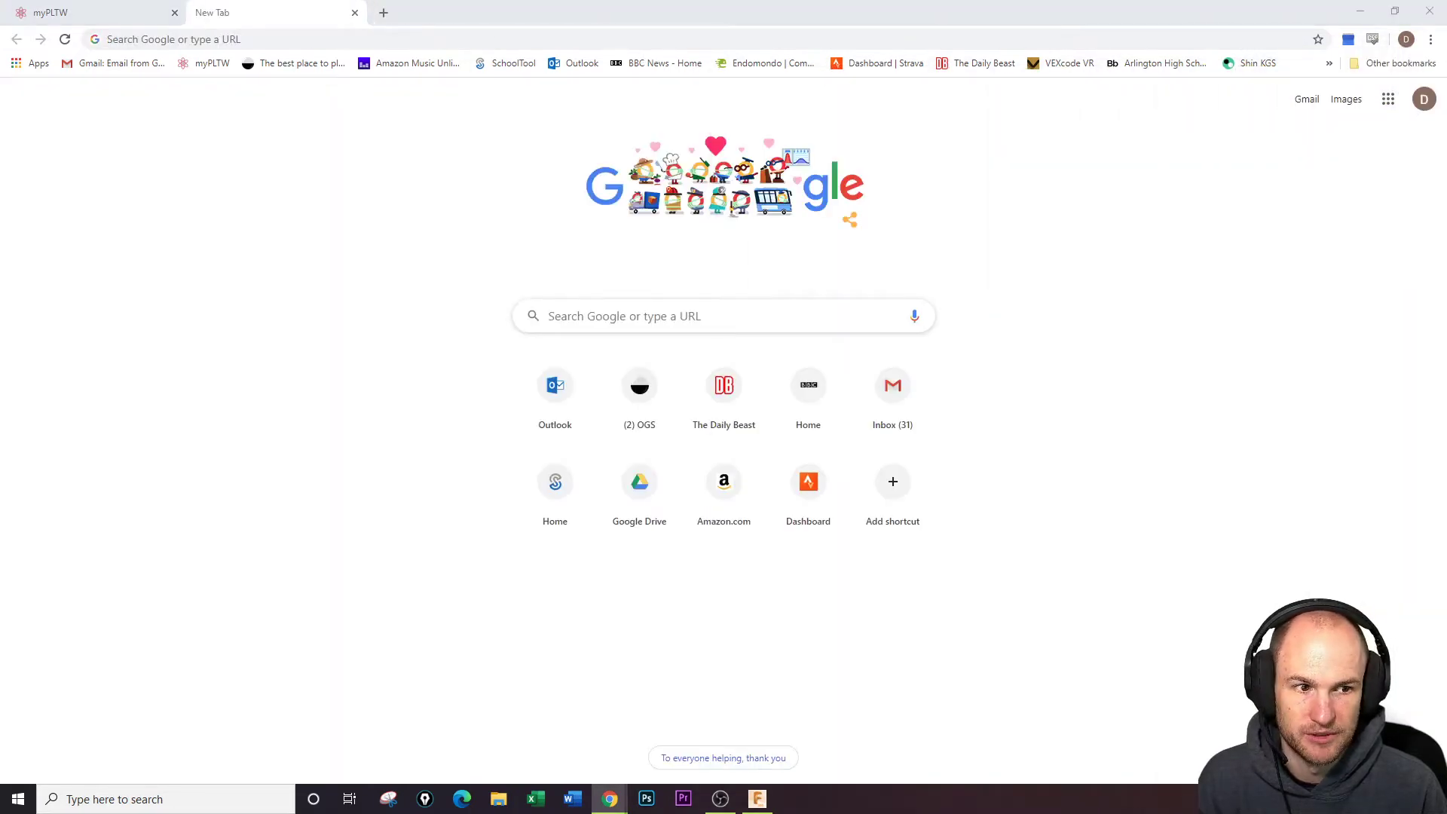
Switch to Fusion 360, close the open untitled design and use the Design workspace for a fresh one
{"action": "left_click", "coordinate": [1360, 11]}
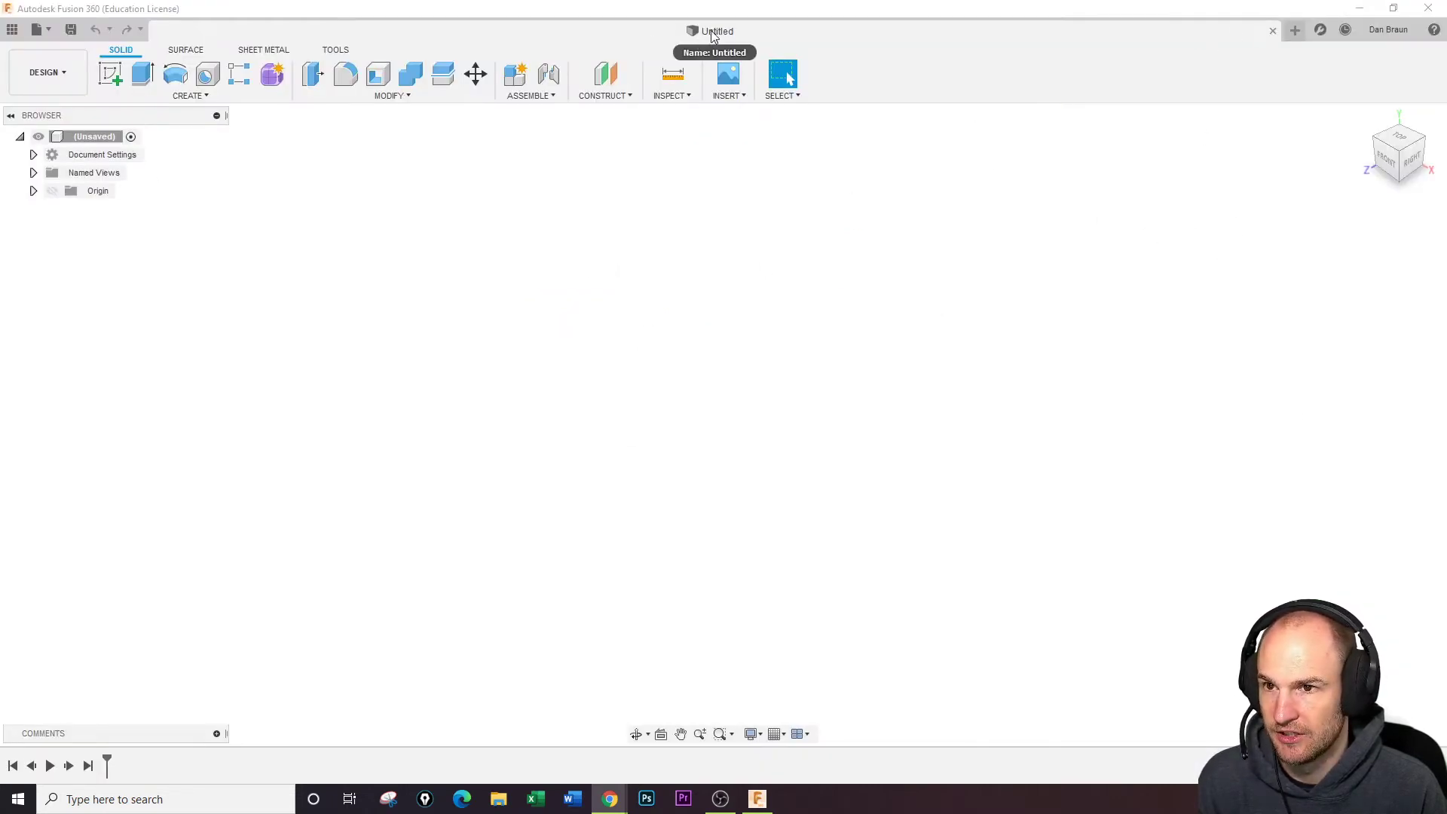
{"action": "left_click", "coordinate": [1273, 31]}
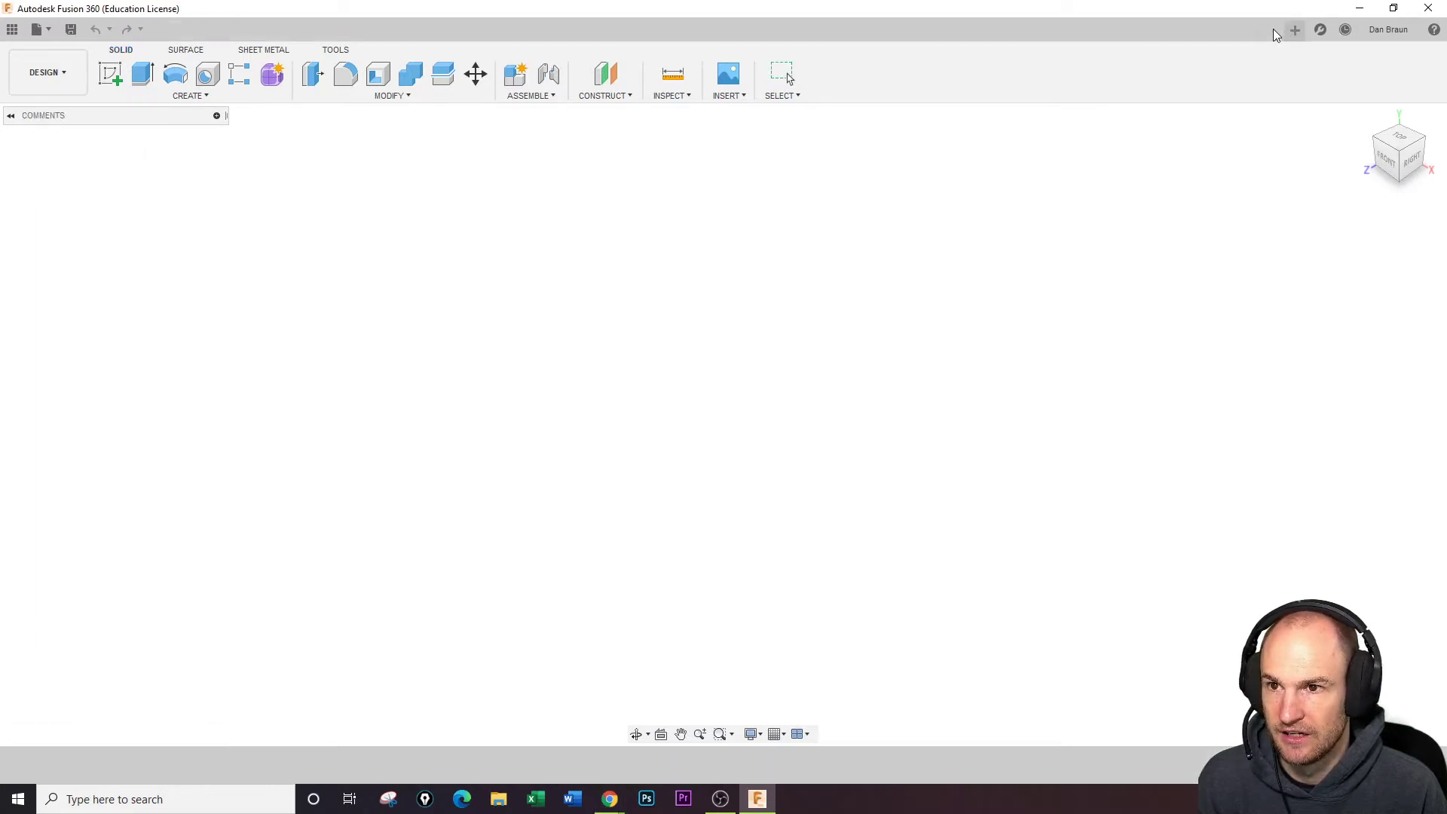
{"action": "left_click", "coordinate": [36, 65]}
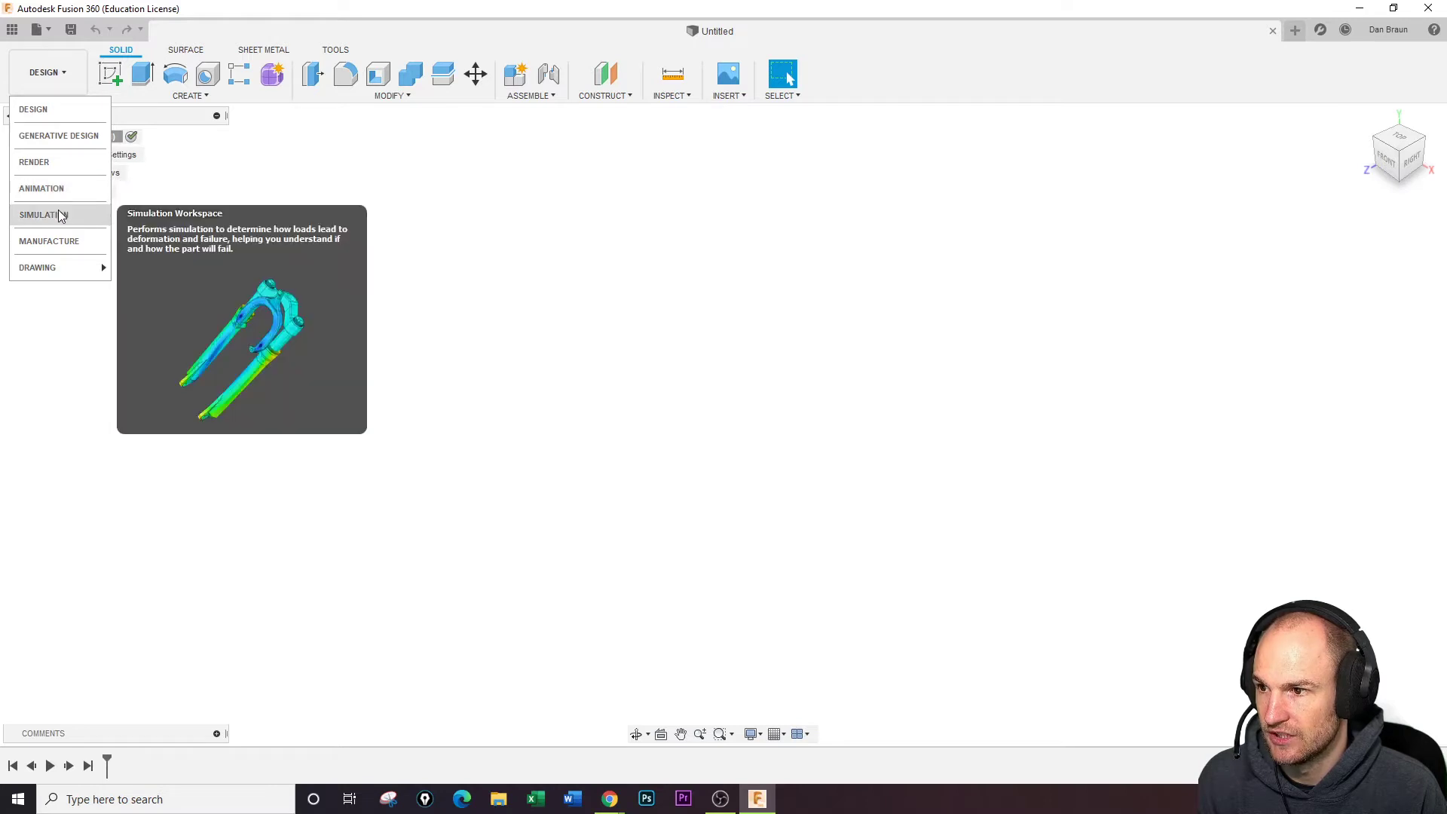
{"action": "left_click", "coordinate": [65, 111]}
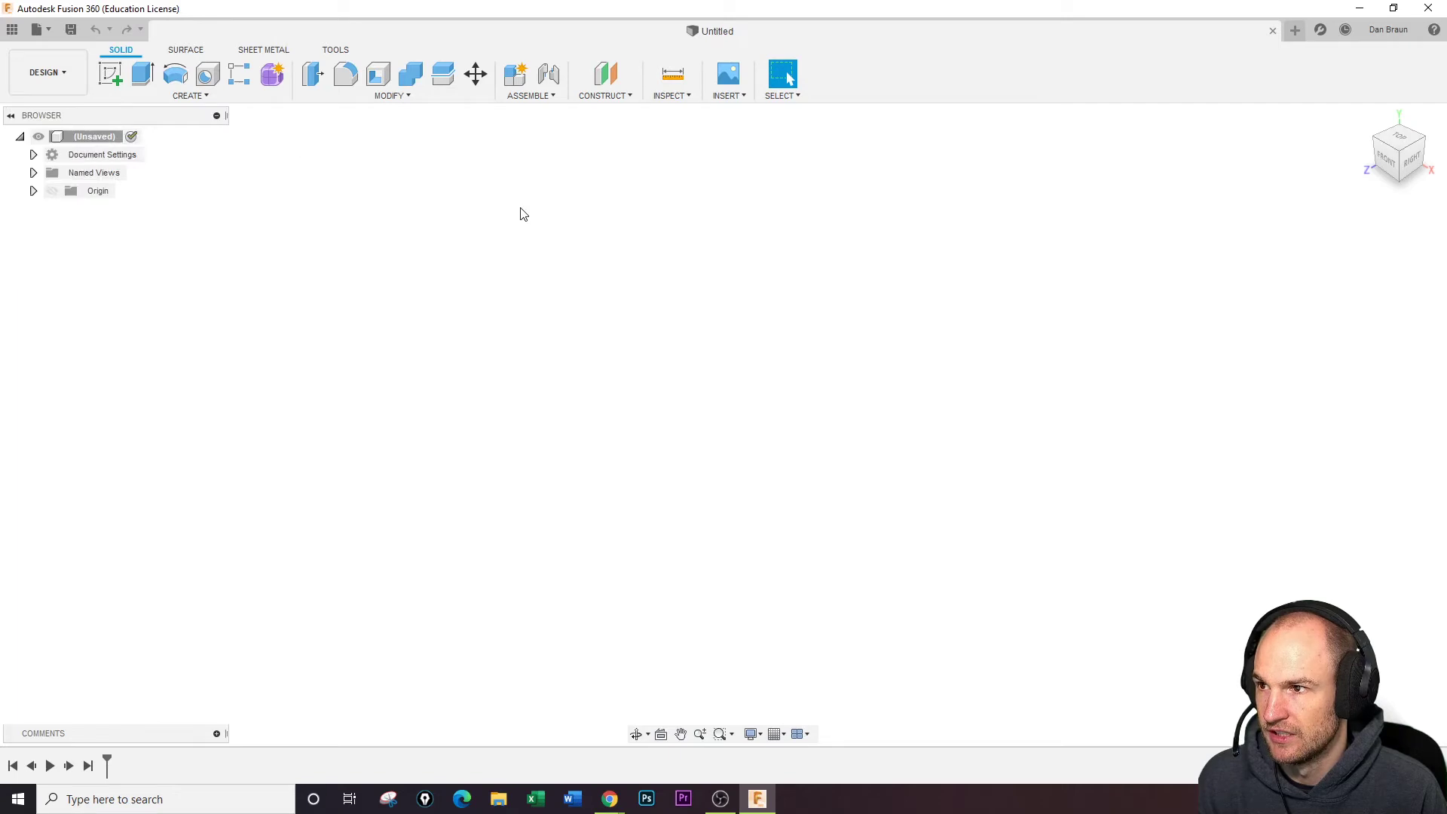
Create a new sketch on the vertical front (XY) origin plane
{"action": "left_click", "coordinate": [143, 74]}
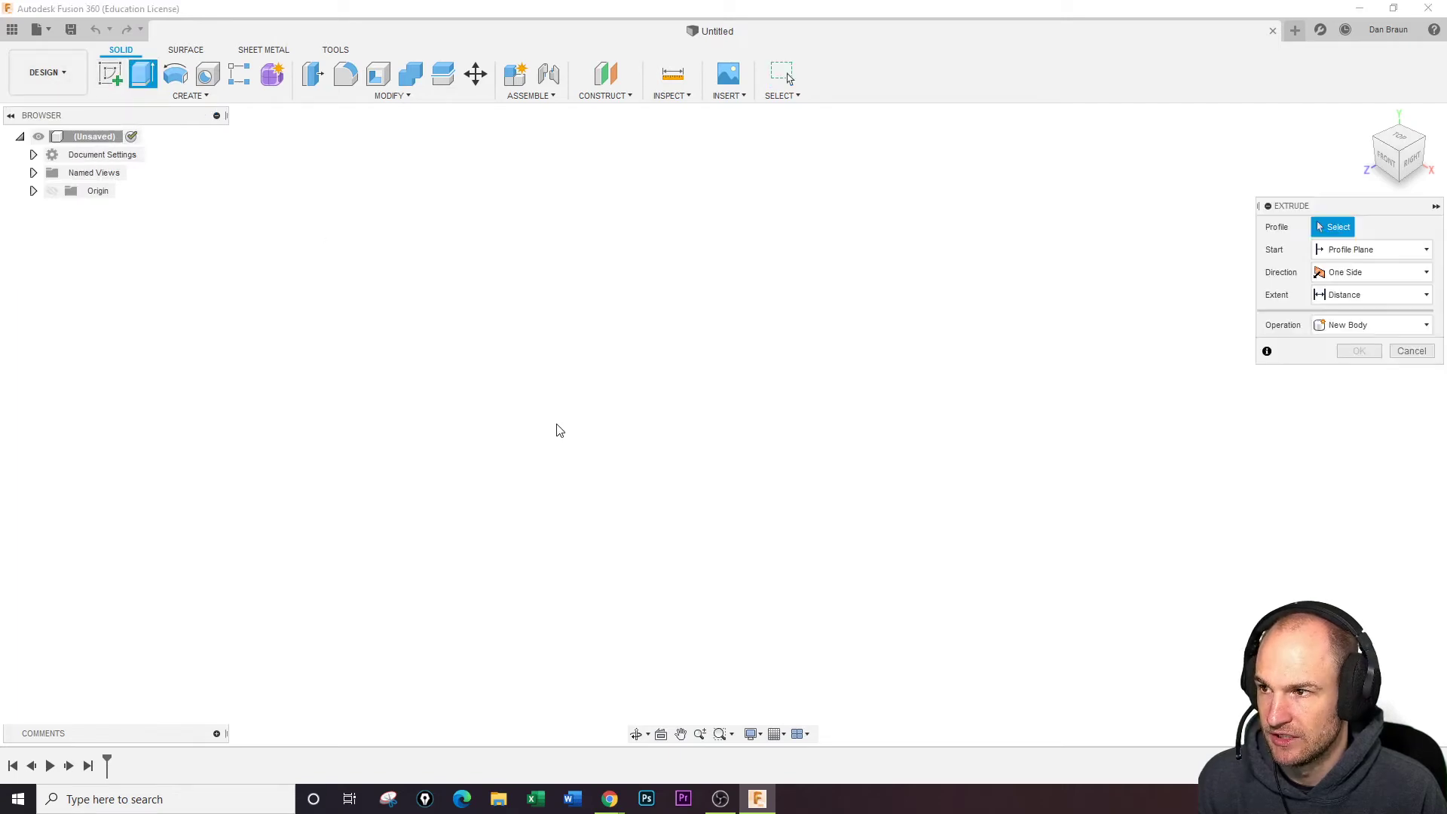
{"action": "left_click", "coordinate": [1400, 351]}
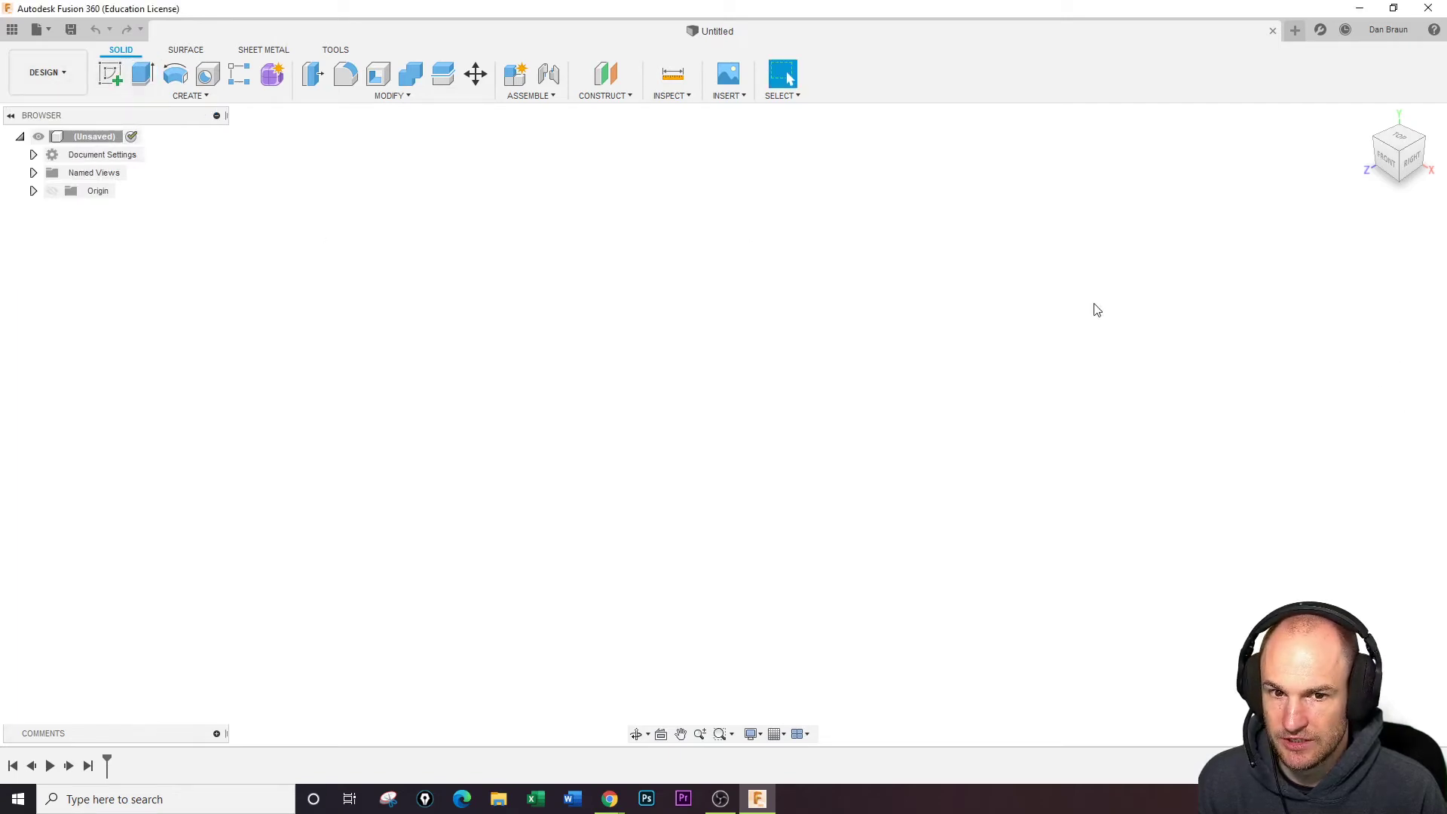
{"action": "left_click", "coordinate": [117, 76]}
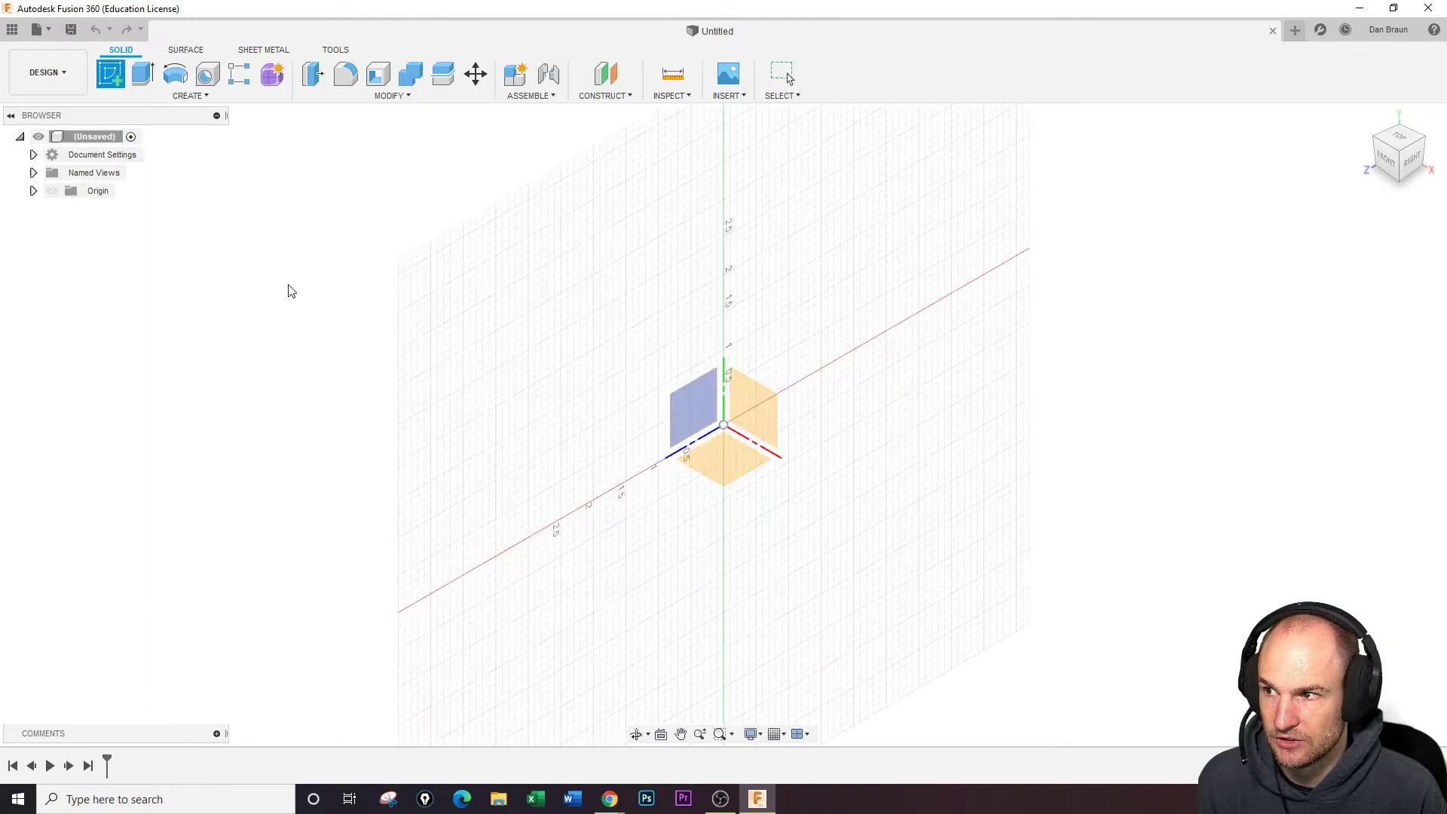
{"action": "left_click", "coordinate": [757, 398]}
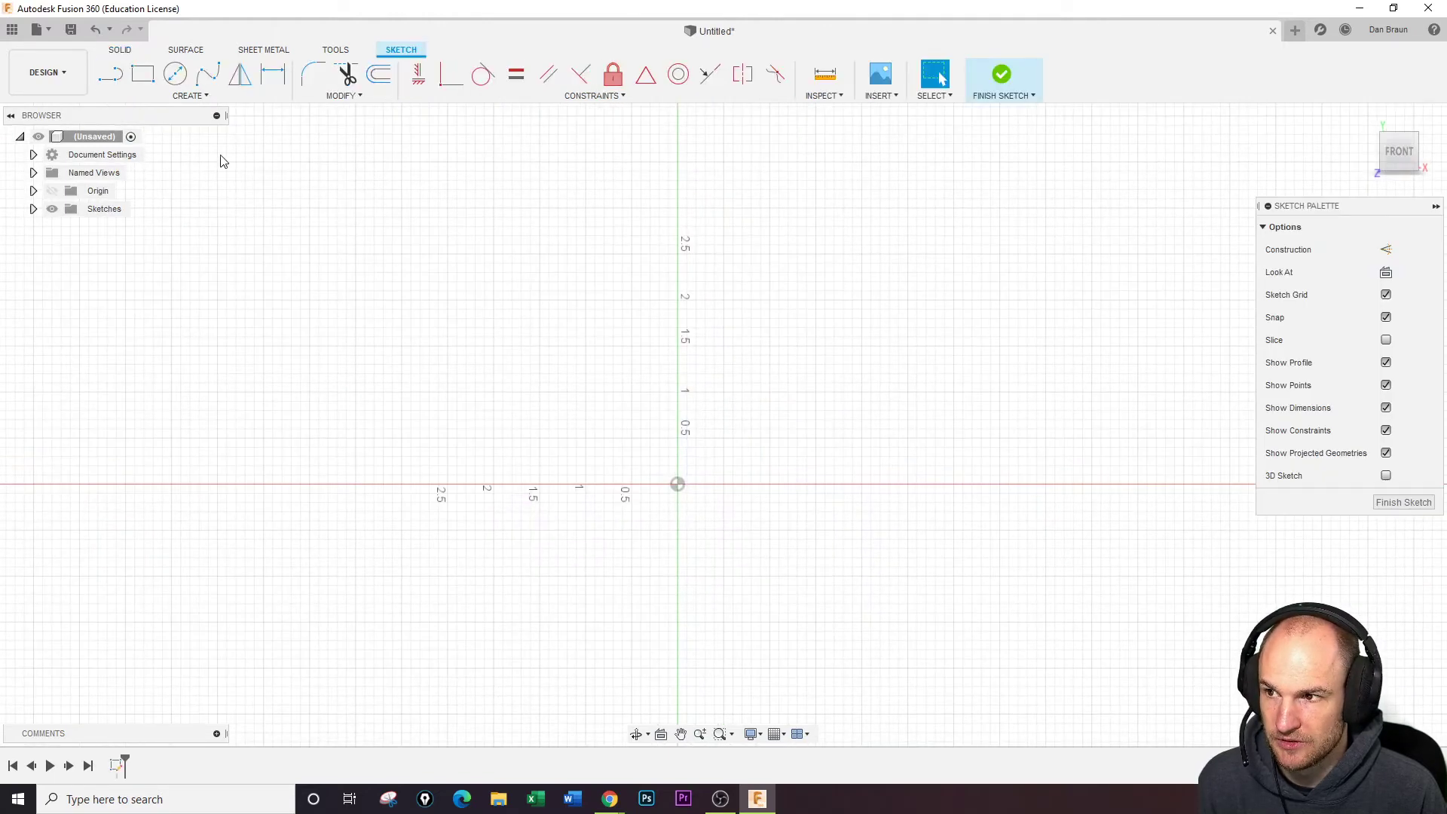
Draw a two-point rectangle from the origin, 2 in high and 7 in wide
{"action": "left_click", "coordinate": [142, 73]}
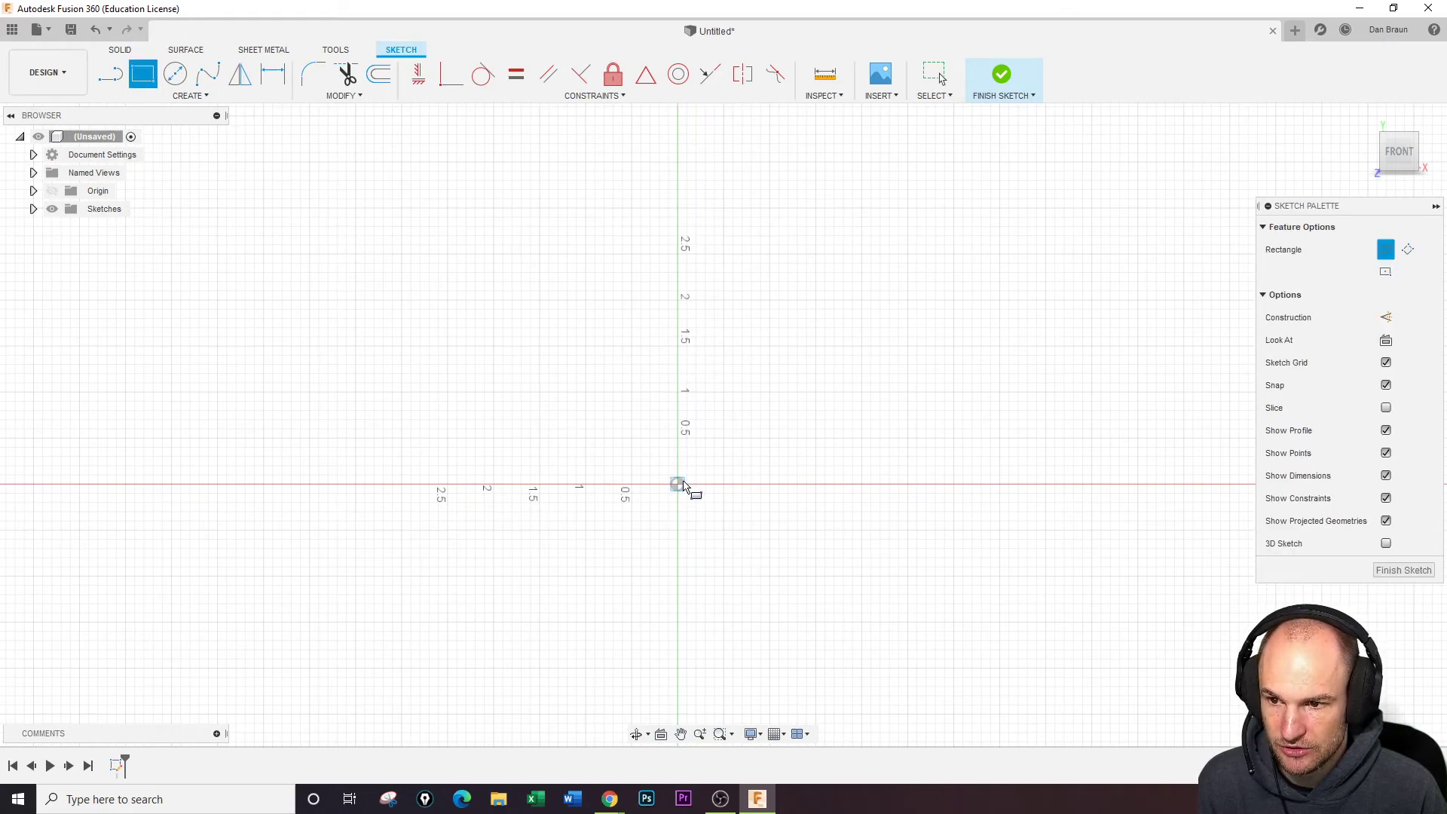
{"action": "left_click", "coordinate": [678, 485]}
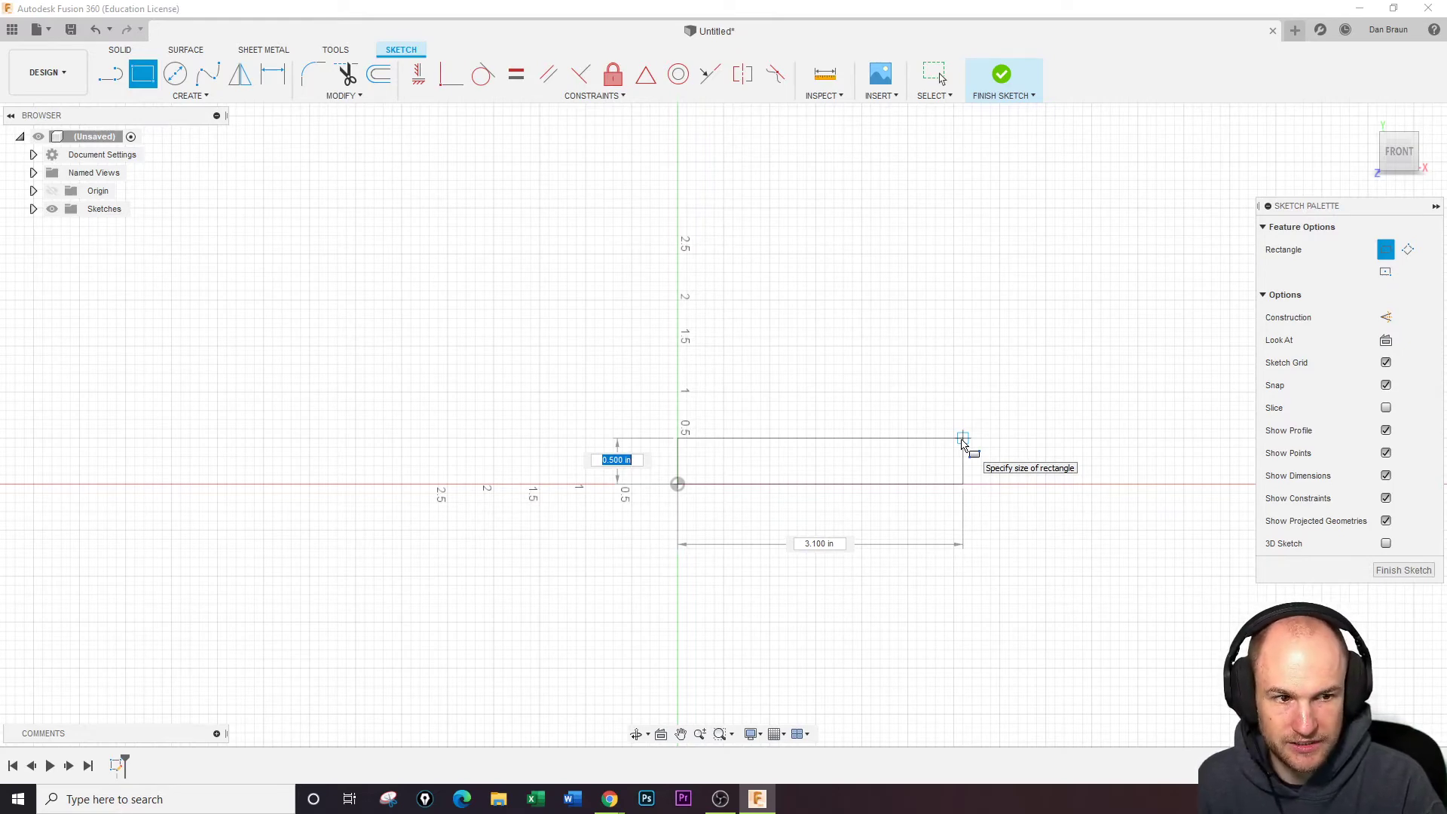
{"action": "type", "text": "1"}
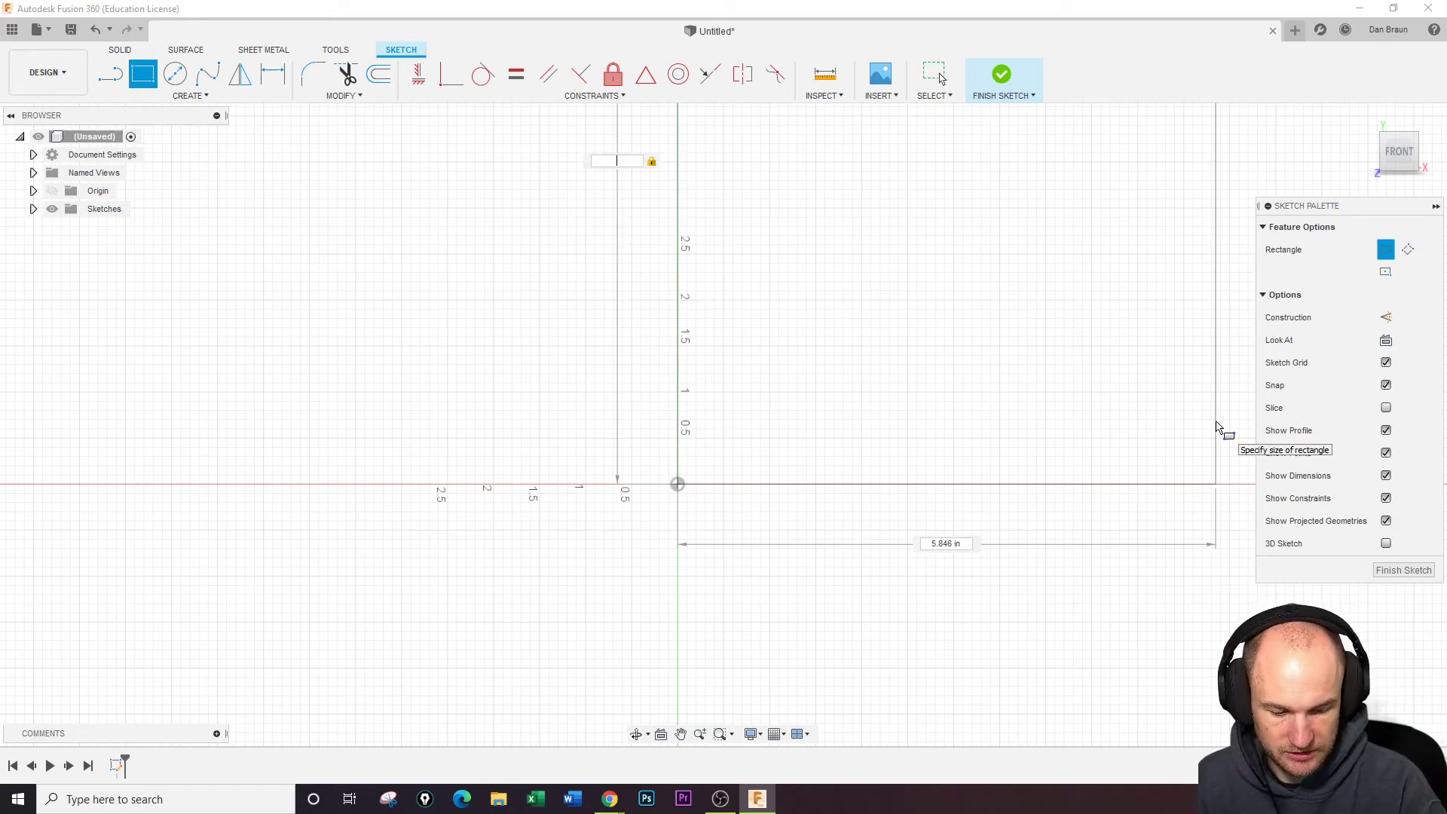
{"action": "key", "text": "Tab"}
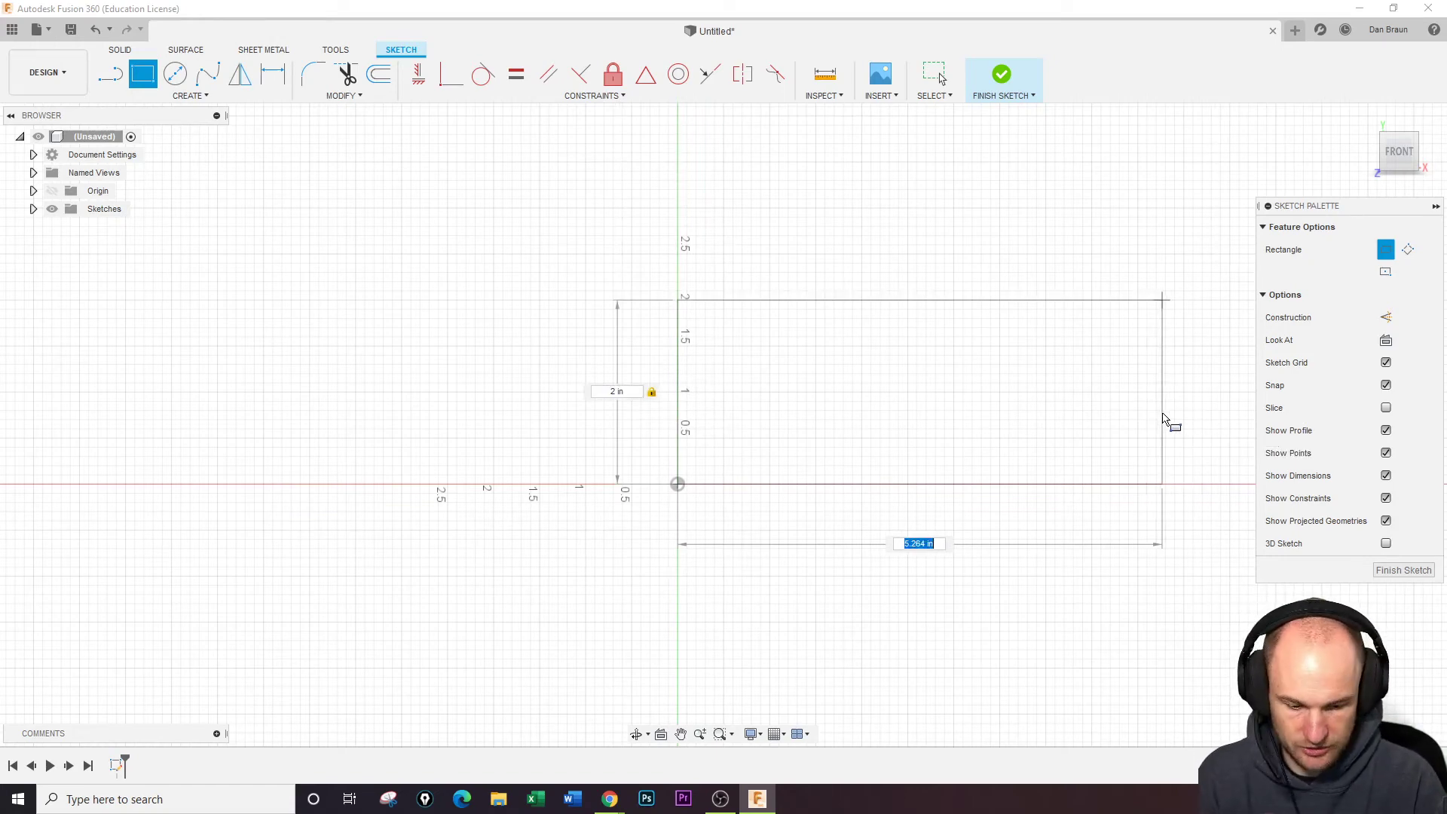
{"action": "type", "text": "7"}
{"action": "key", "text": "Return"}
{"action": "key", "text": "Escape"}
{"action": "mouse_move", "coordinate": [1157, 423]}
{"action": "middle_mouse_down"}
{"action": "mouse_move", "coordinate": [920, 439]}
{"action": "mouse_move", "coordinate": [844, 478]}
{"action": "middle_mouse_up"}
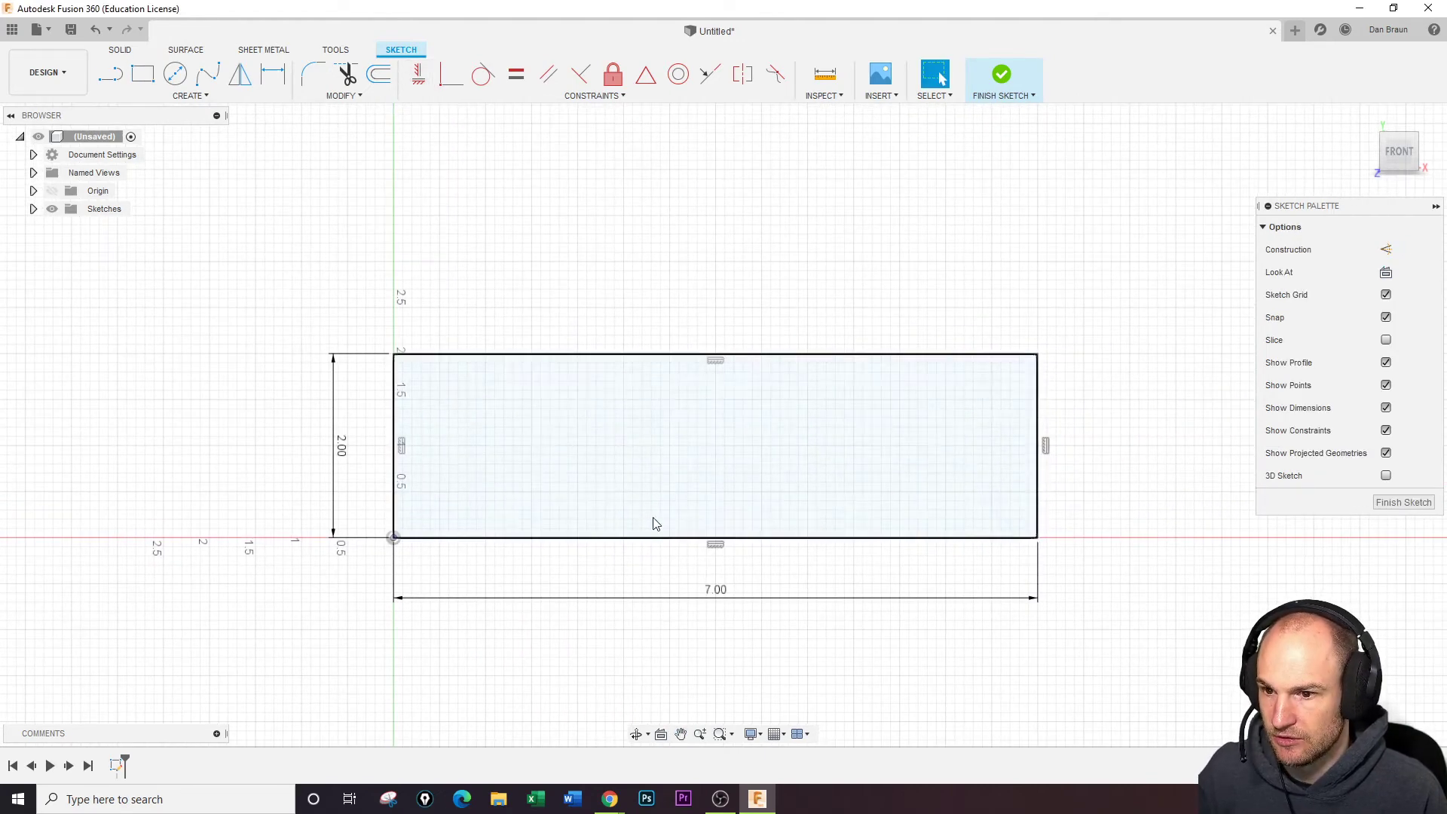
{"action": "double_click", "coordinate": [718, 589]}
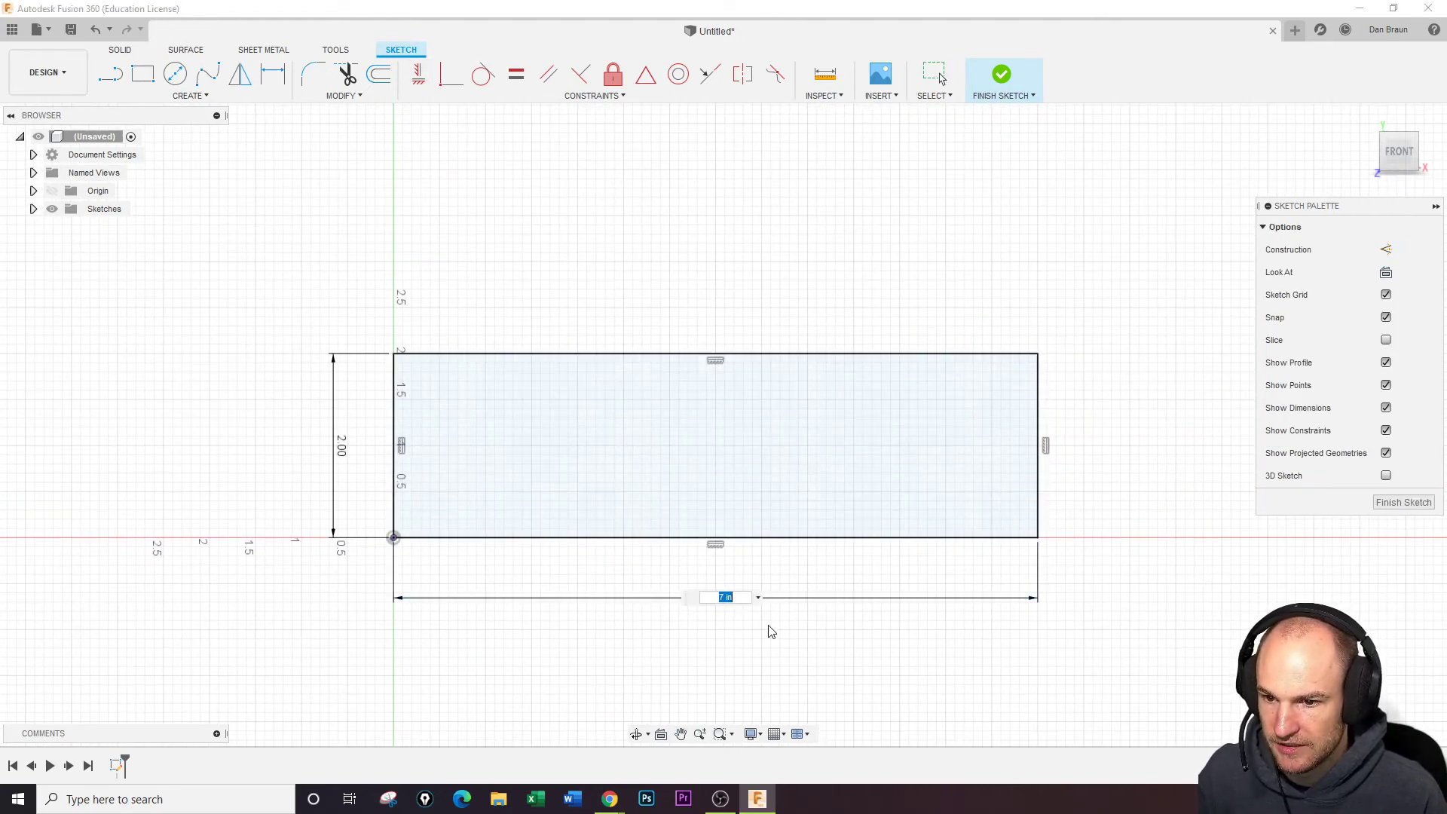
Draw a second rectangle 3 in high and 2 in wide upward from the first one's upper-left corner, and finish the sketch
{"action": "key", "text": "r"}
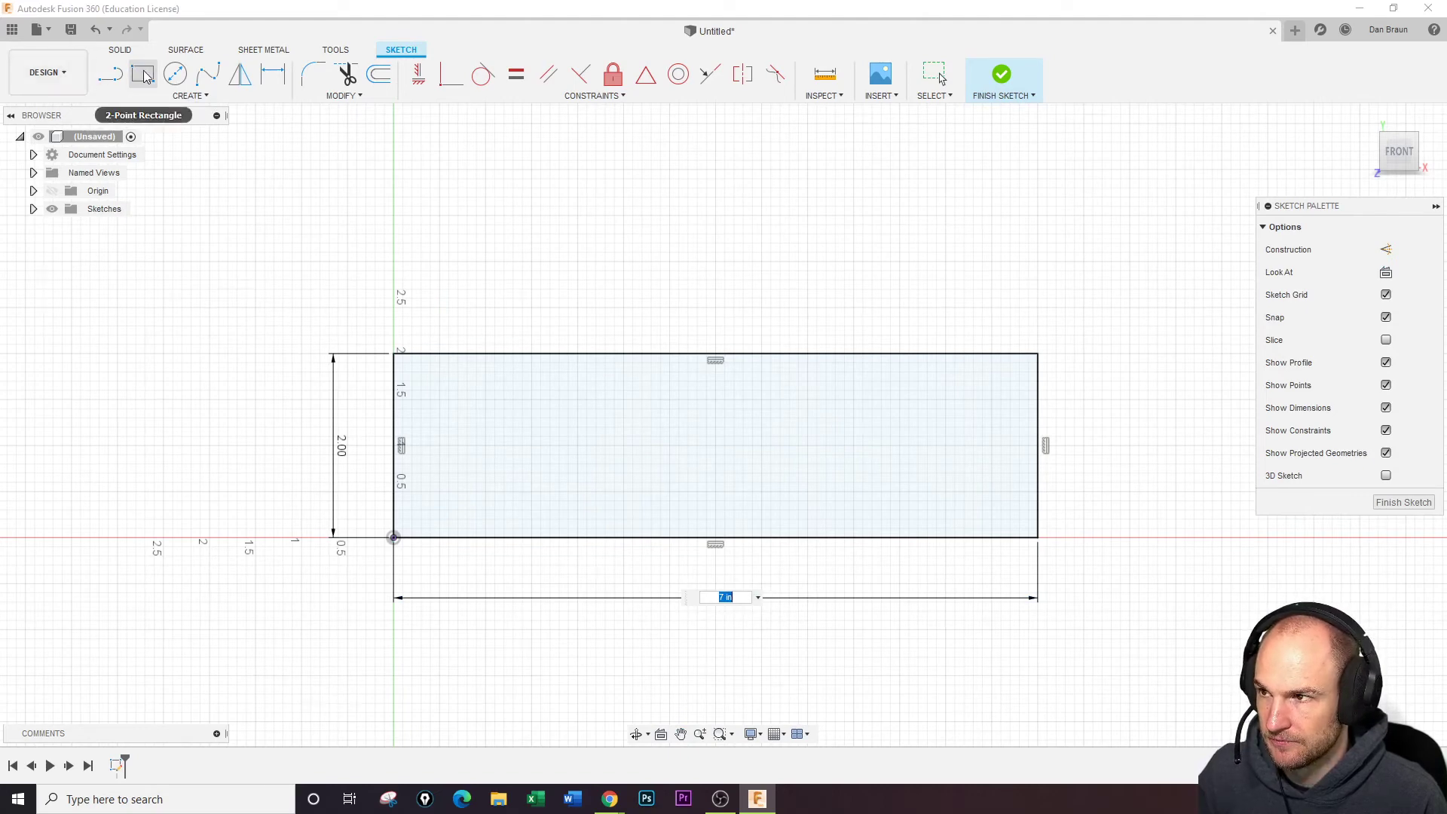
{"action": "left_click", "coordinate": [393, 353]}
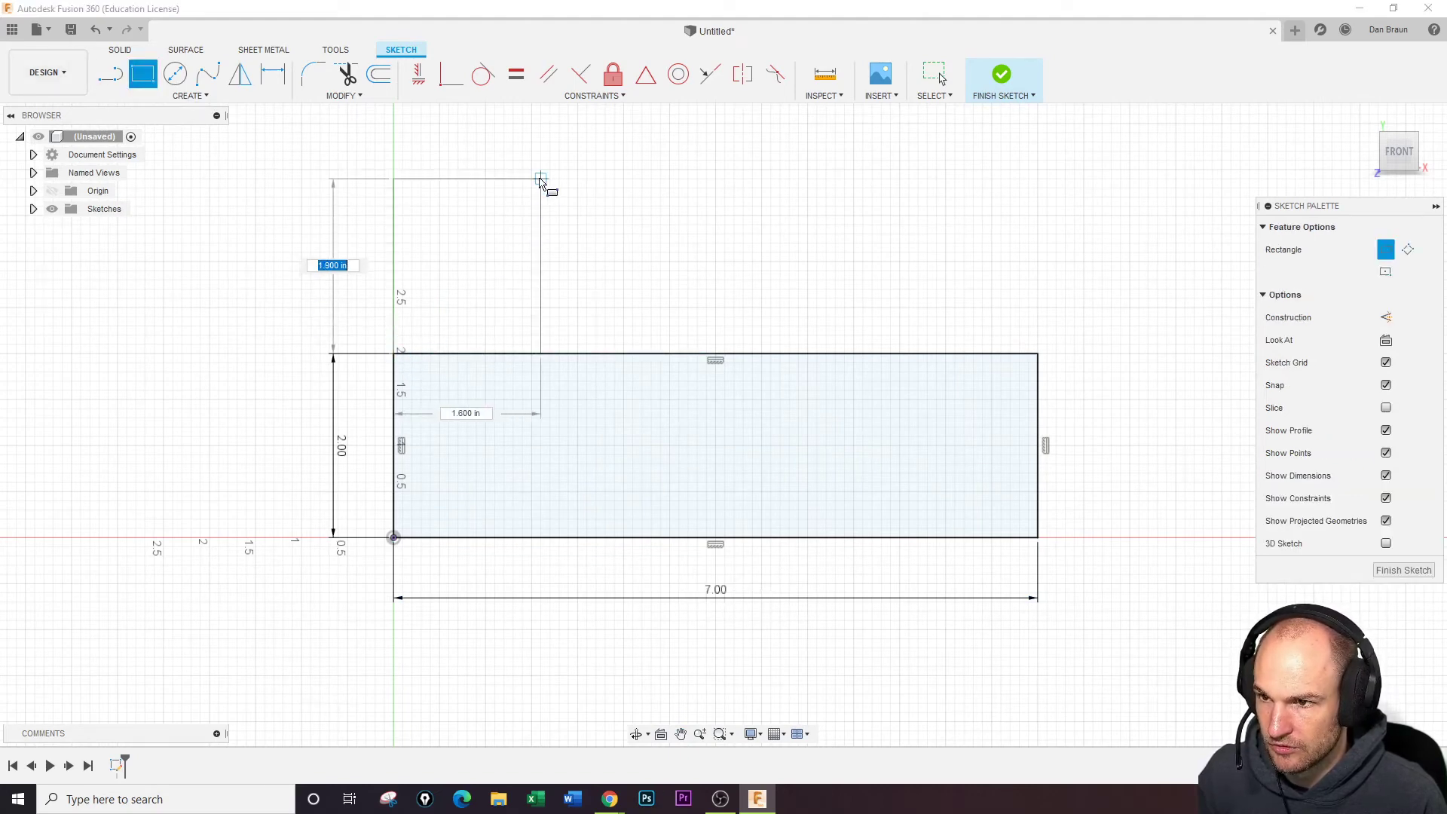
{"action": "scroll", "coordinate": [541, 181], "scroll_direction": "up", "scroll_amount": 1}
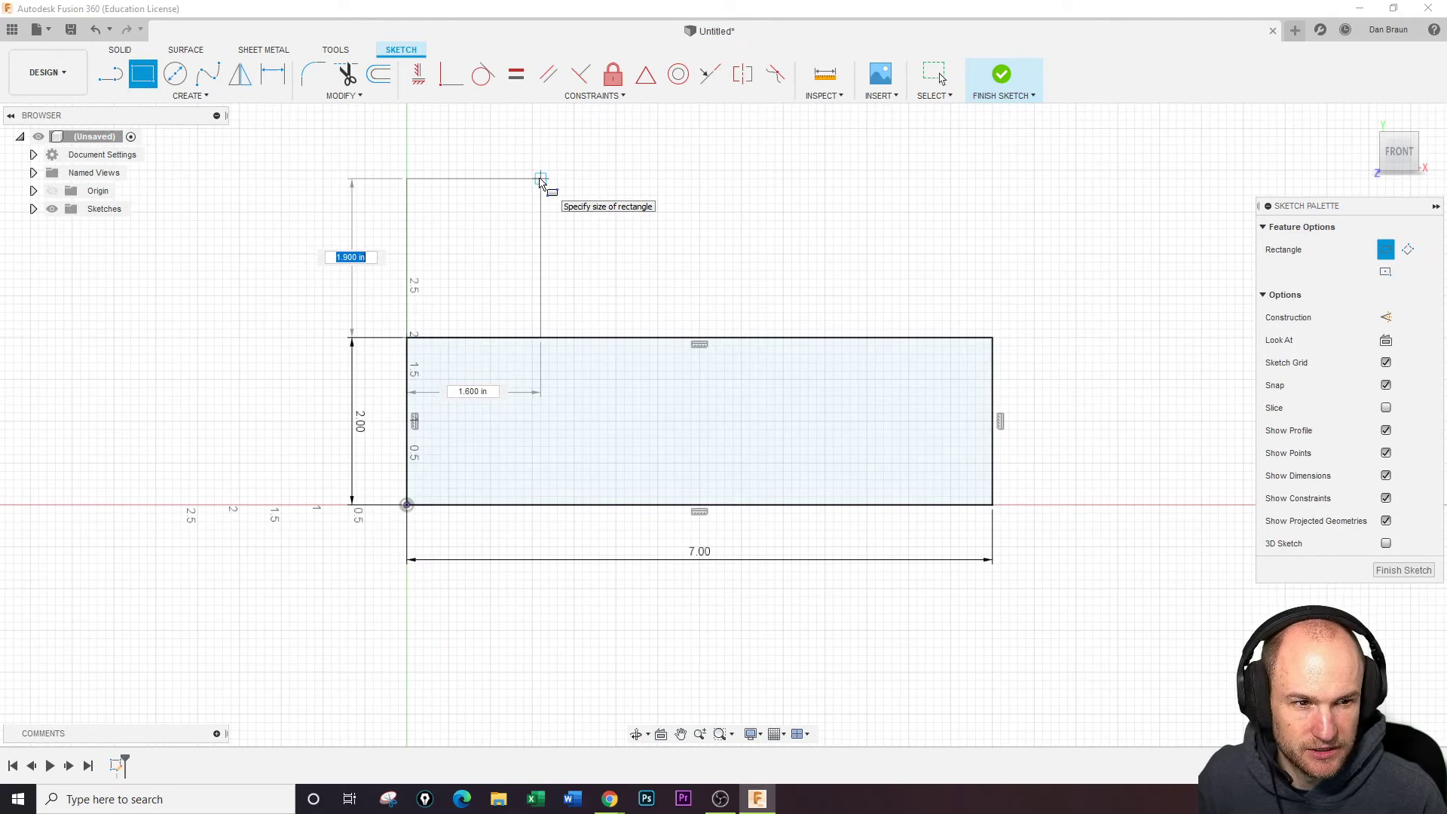
{"action": "type", "text": "3"}
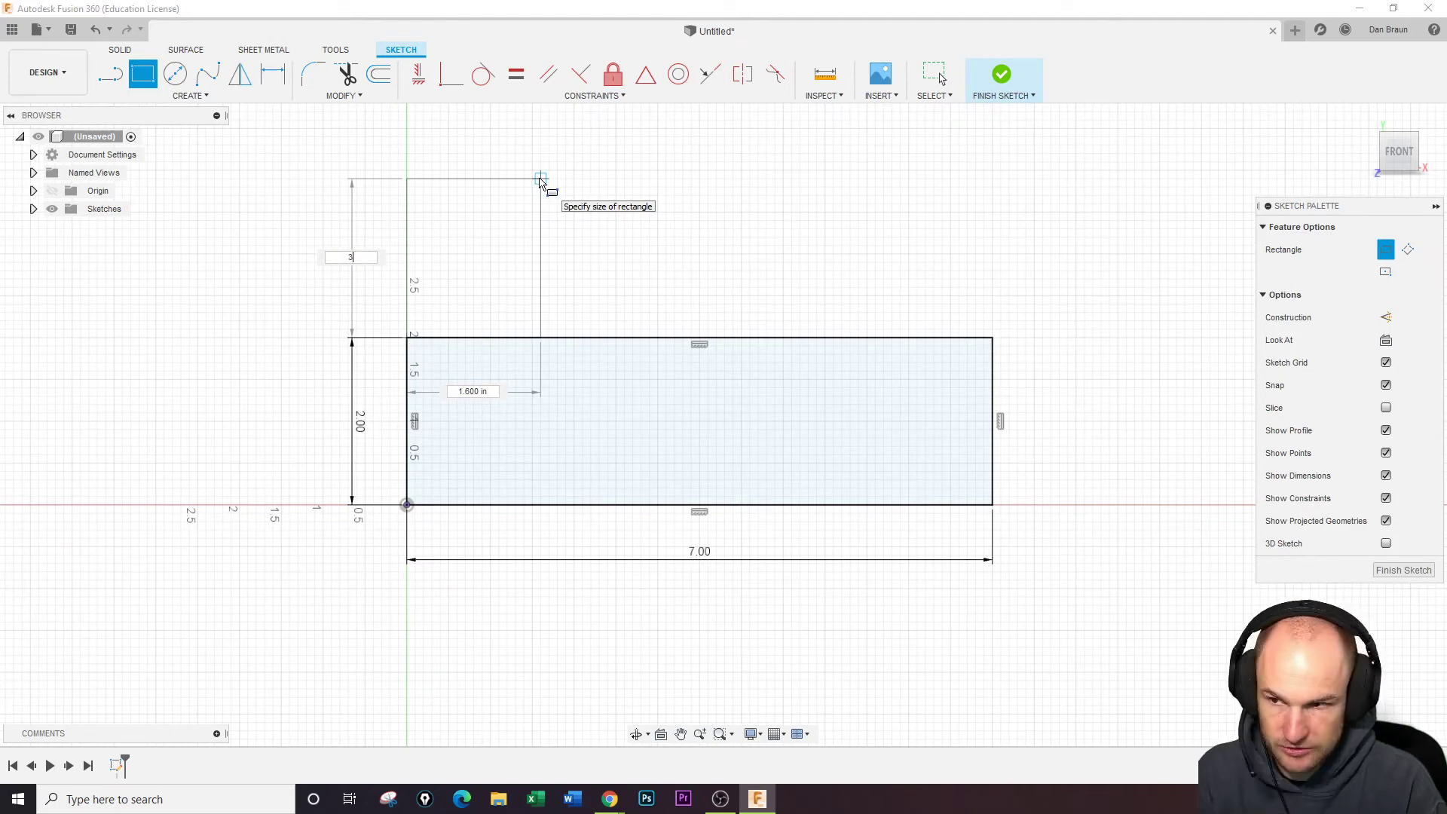
{"action": "key", "text": "Tab"}
{"action": "type", "text": "2"}
{"action": "key", "text": "Return"}
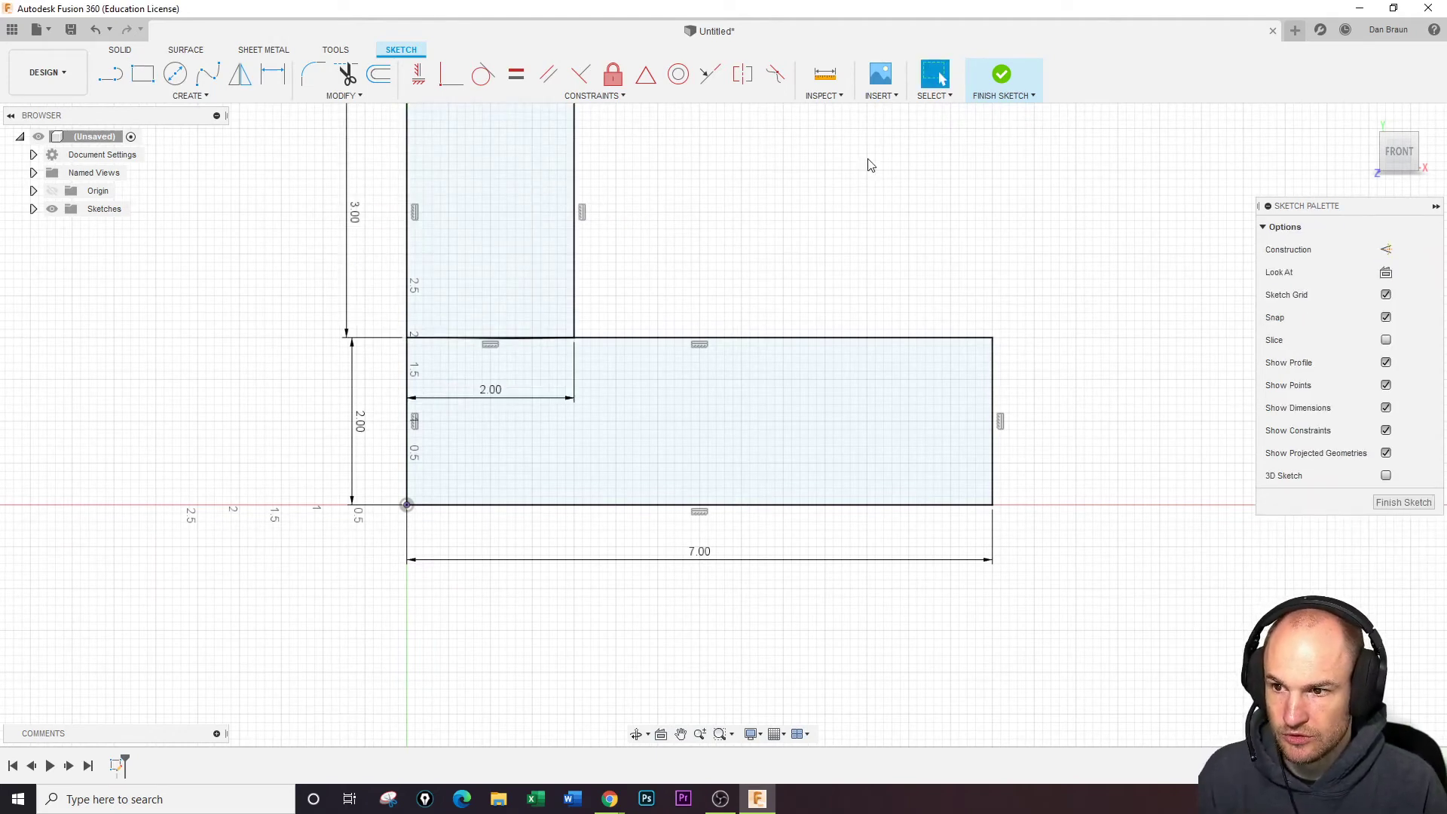
{"action": "left_click", "coordinate": [1003, 74]}
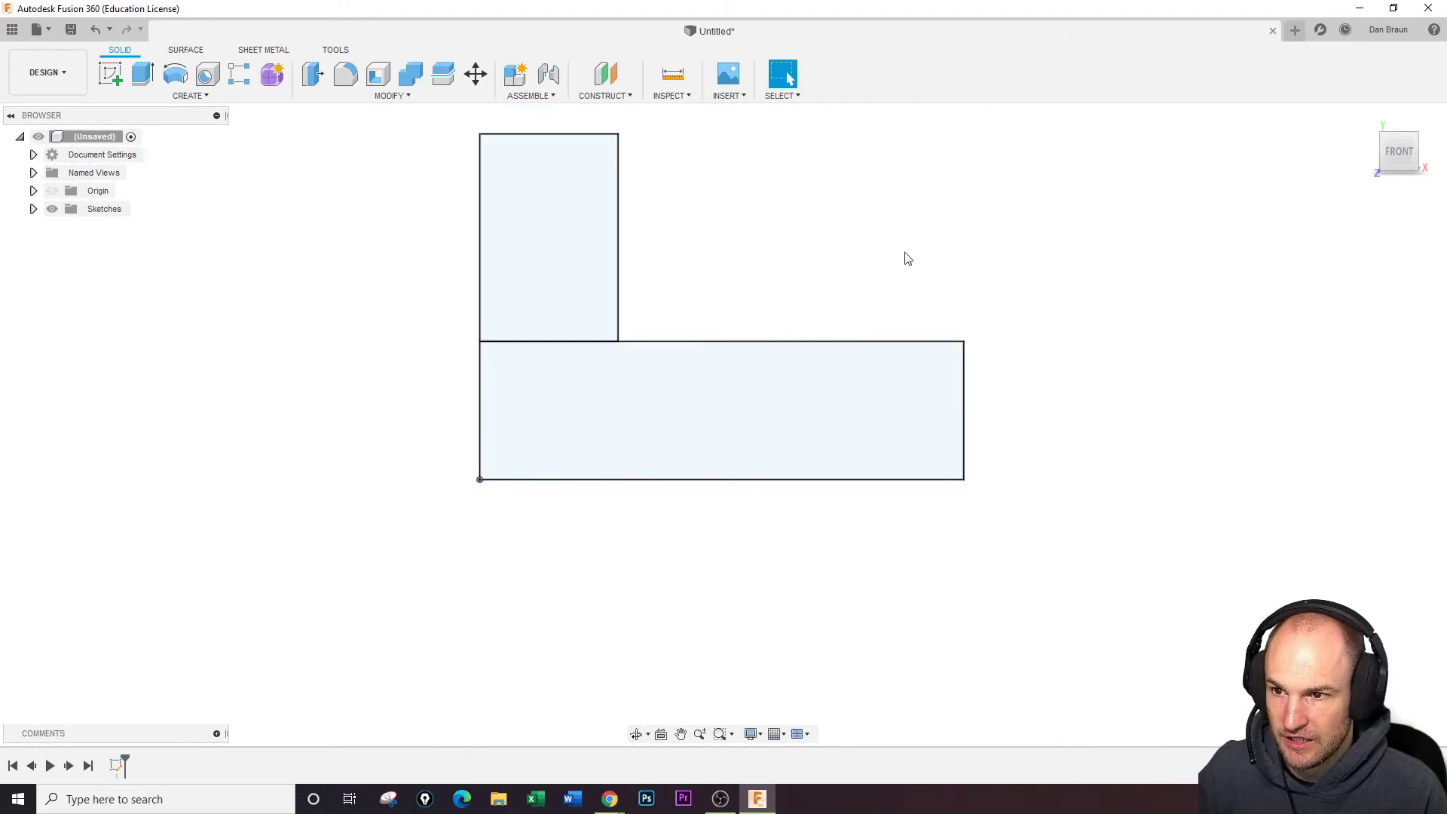
Extrude both rectangular profiles of the L shape together 5 in as a new body
{"action": "left_click", "coordinate": [1365, 116]}
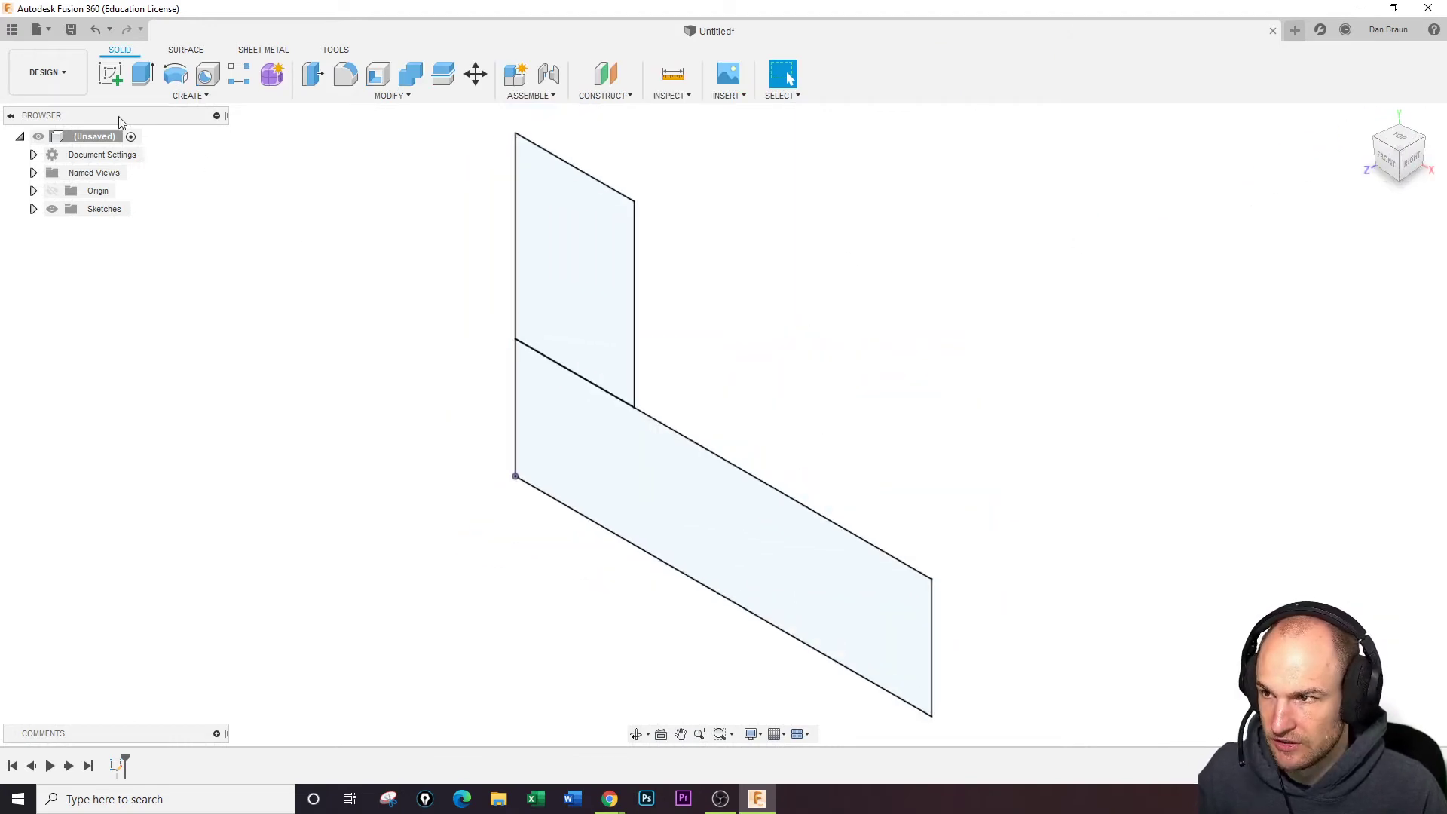
{"action": "left_click", "coordinate": [143, 73]}
{"action": "left_click", "coordinate": [617, 317]}
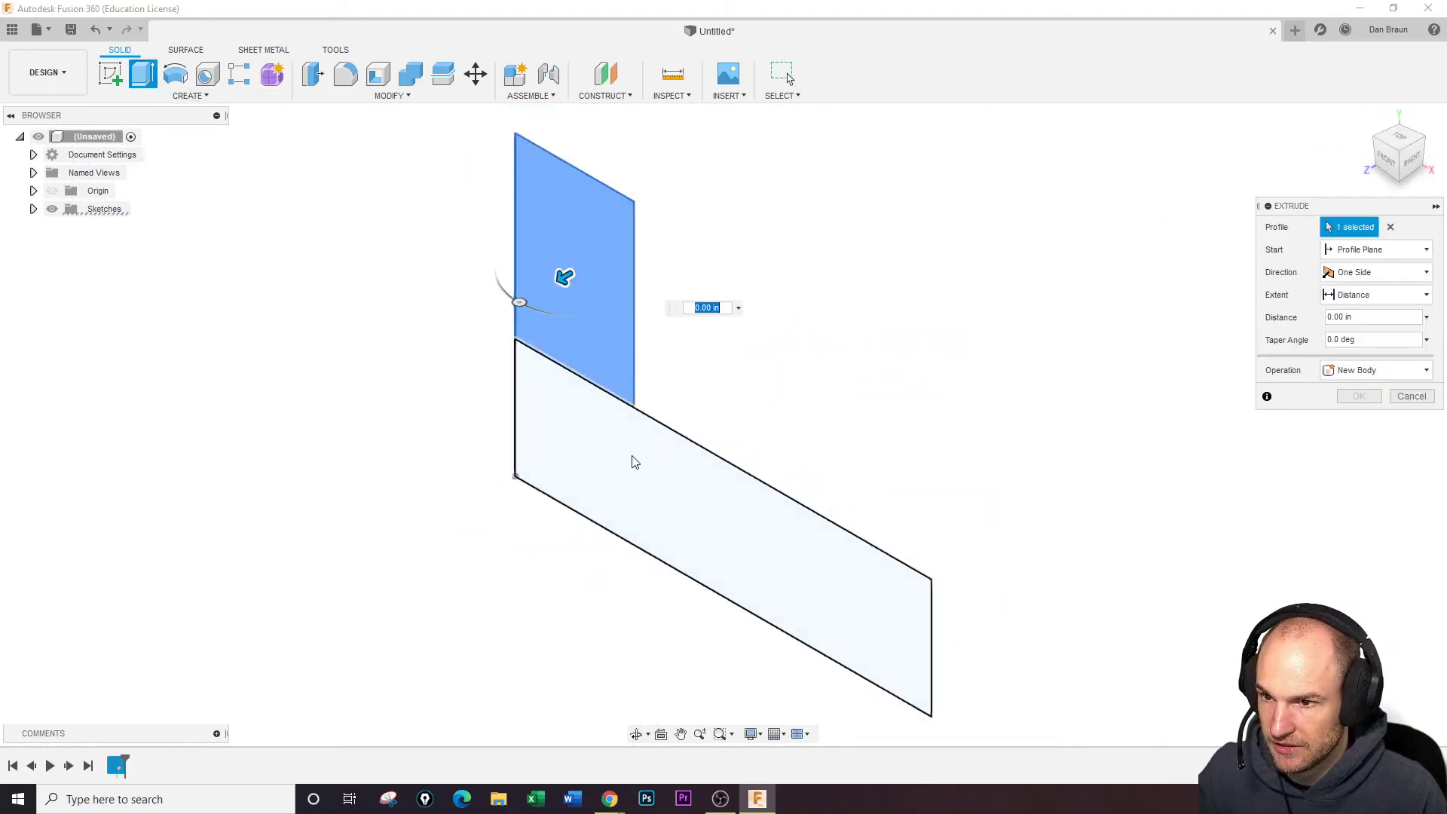
{"action": "left_click", "coordinate": [675, 481]}
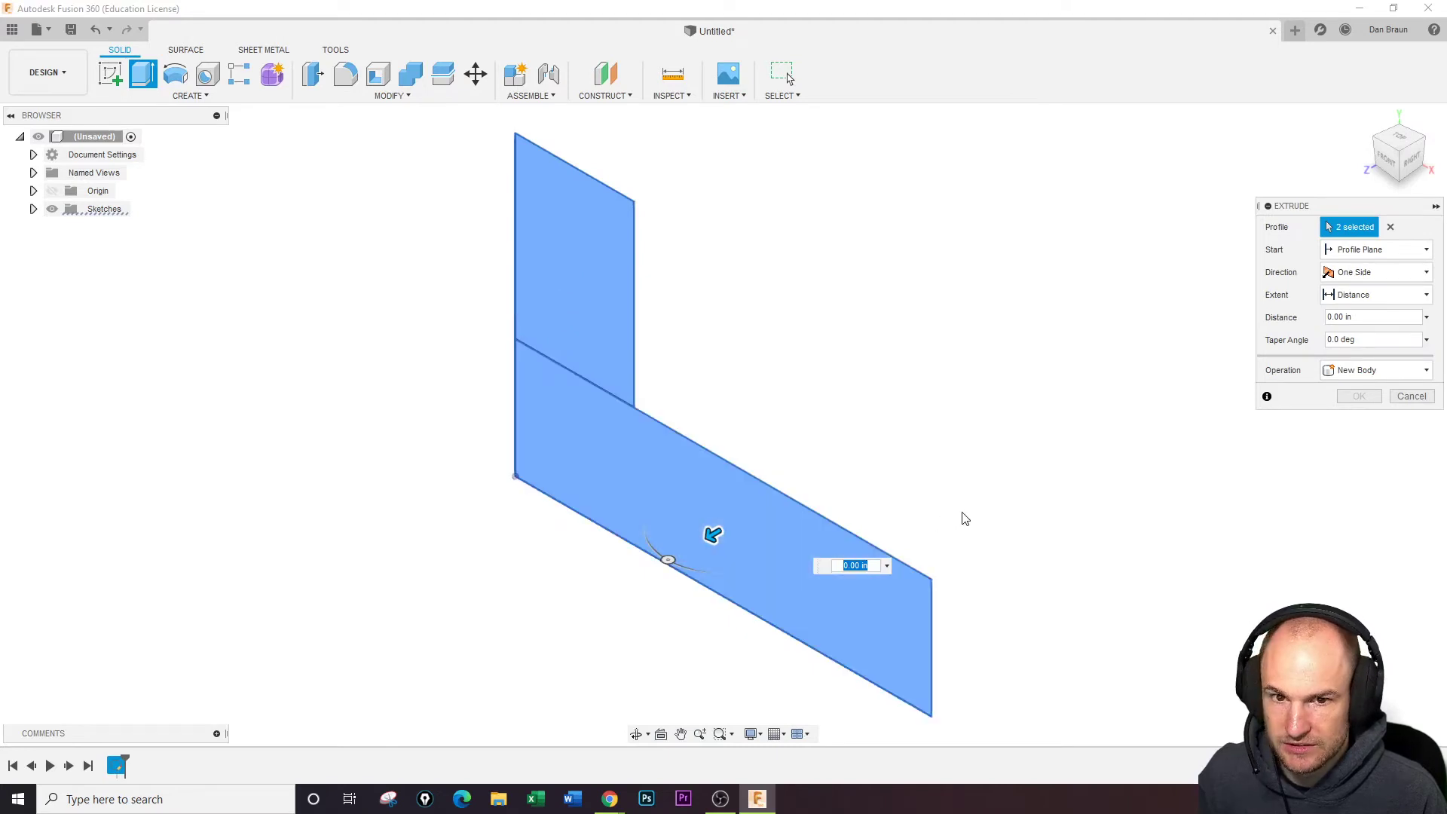
{"action": "left_click_drag", "start_coordinate": [1350, 318], "coordinate": [1287, 324]}
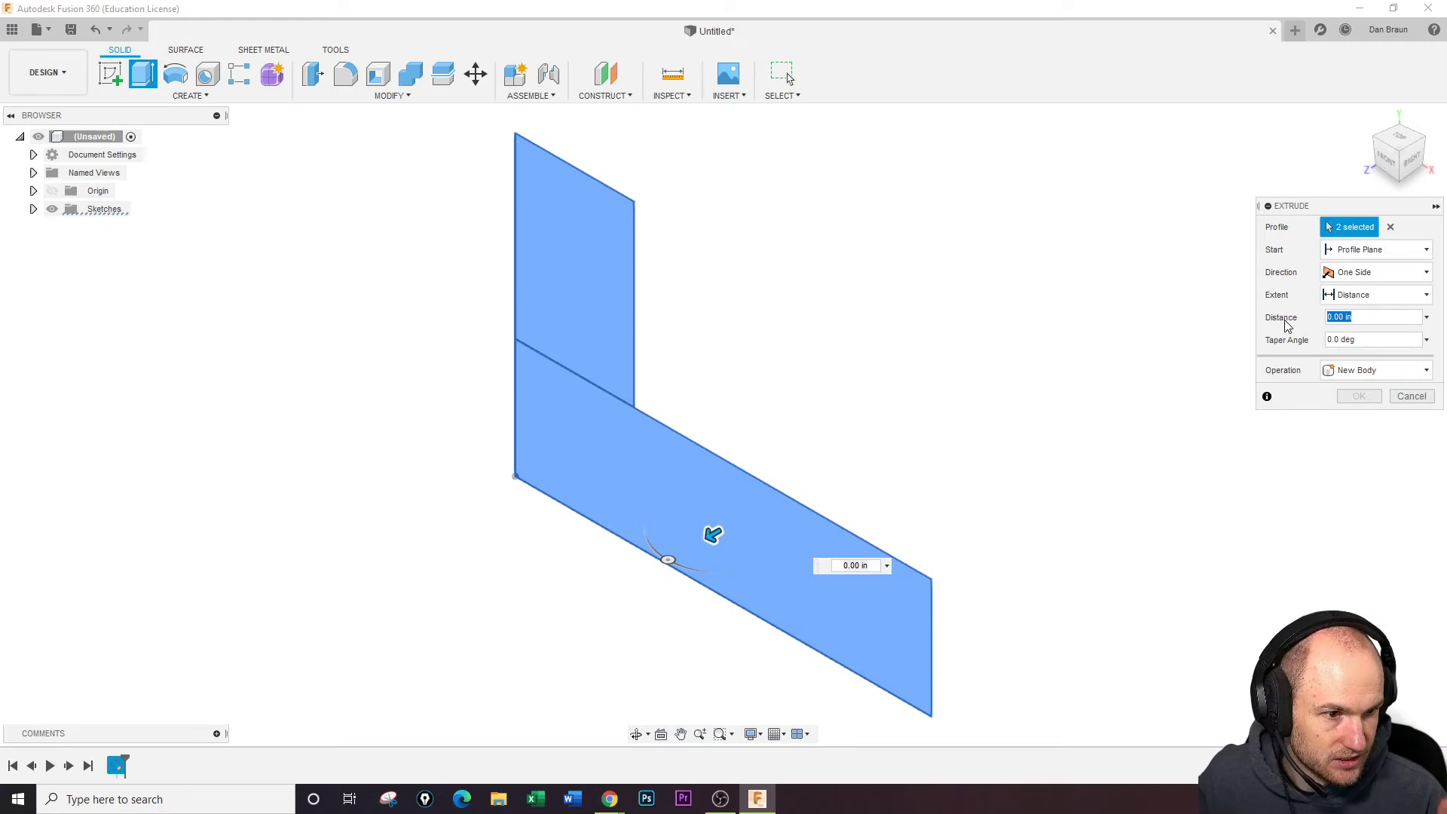
{"action": "type", "text": "5"}
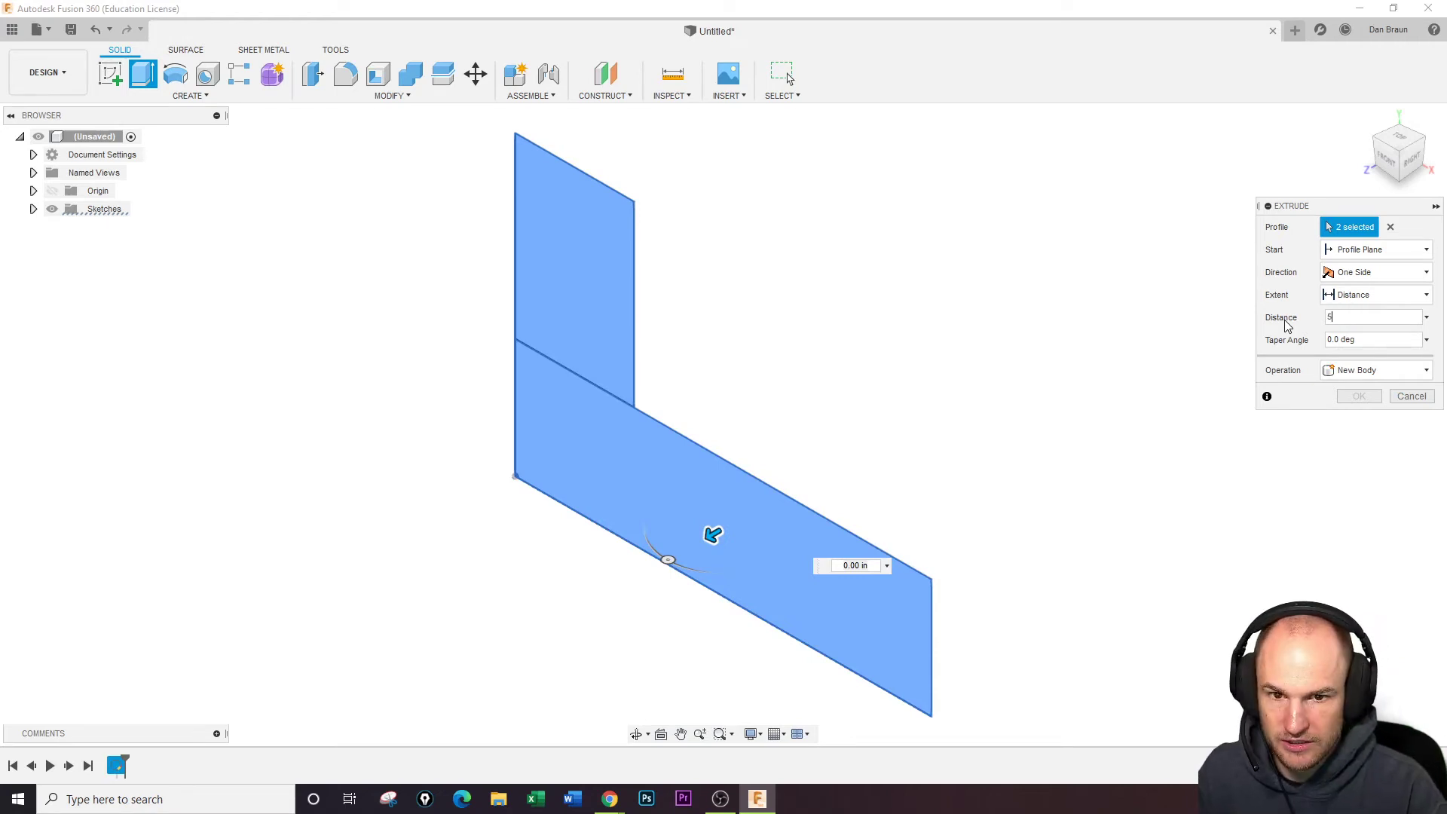
{"action": "key", "text": "Return"}
{"action": "scroll", "coordinate": [891, 482], "scroll_direction": "down", "scroll_amount": 1}
{"action": "middle_click_drag", "start_coordinate": [701, 510], "coordinate": [811, 453]}
{"action": "scroll", "coordinate": [808, 459], "scroll_direction": "down", "scroll_amount": 3}
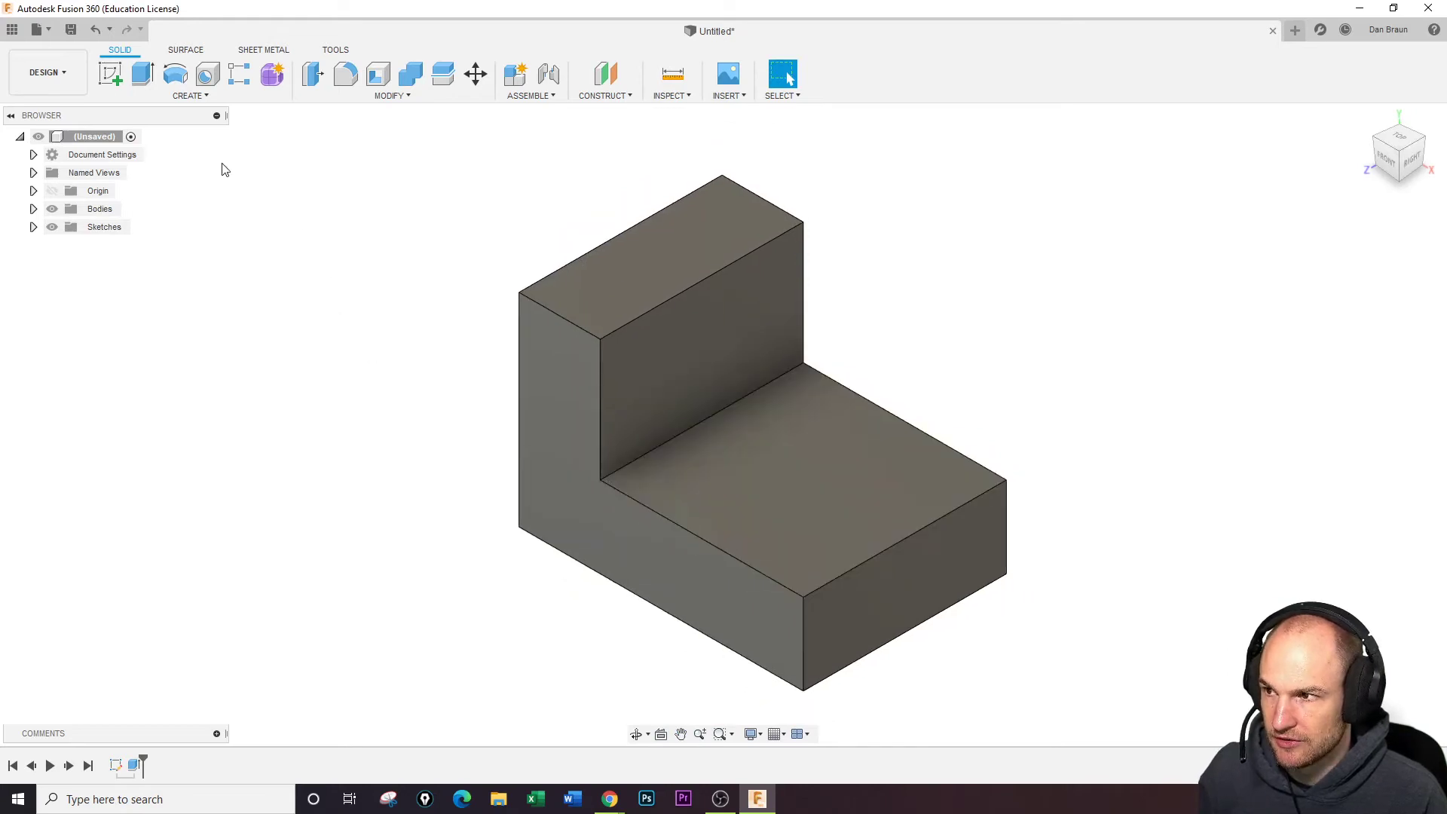
Start a sketch on the upright's inner vertical face and draw a rectangle about 2.11 in wide and 1.18 in high down from its top edge
{"action": "left_click", "coordinate": [110, 73]}
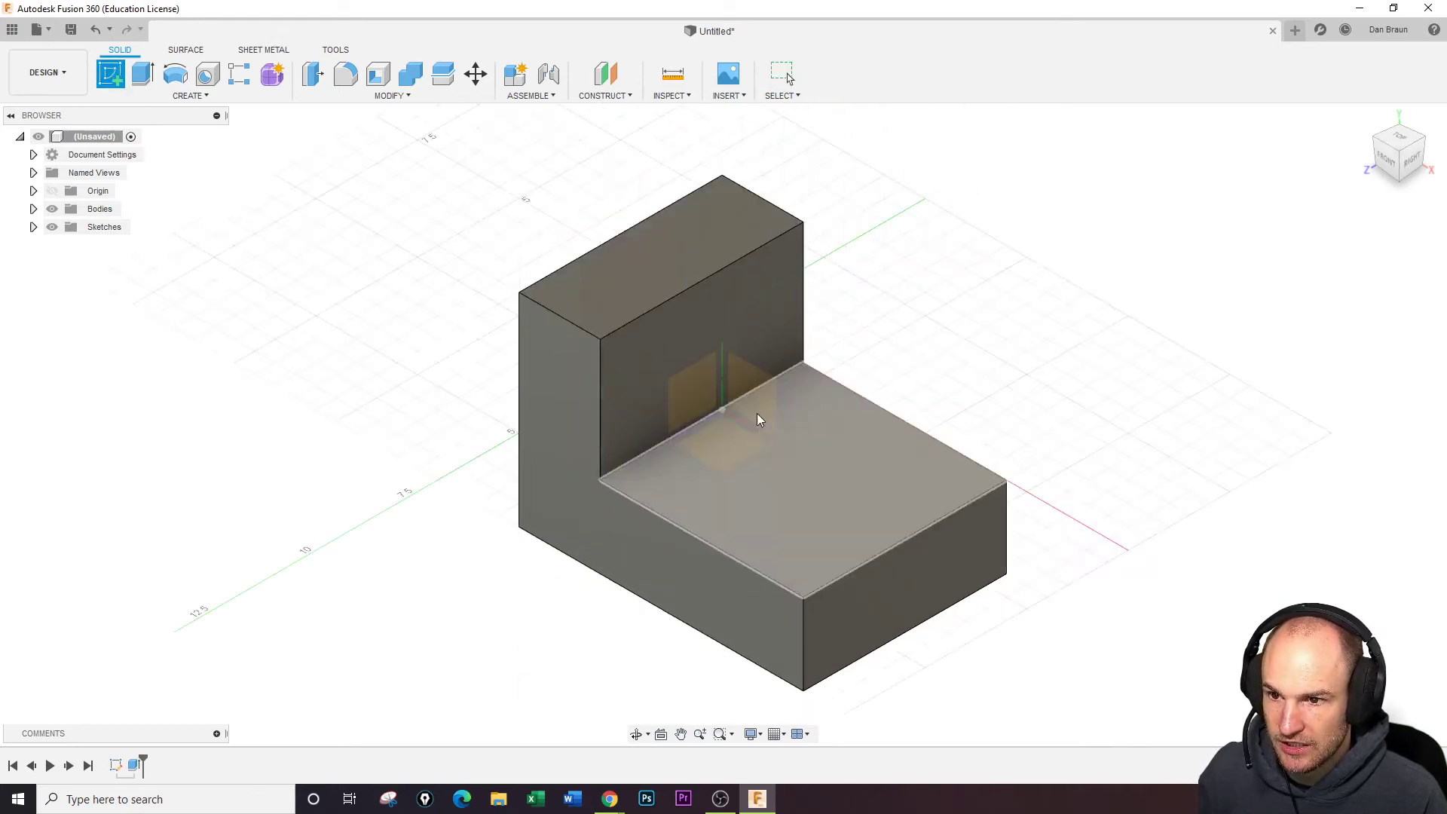
{"action": "left_click", "coordinate": [712, 359]}
{"action": "key", "text": "r"}
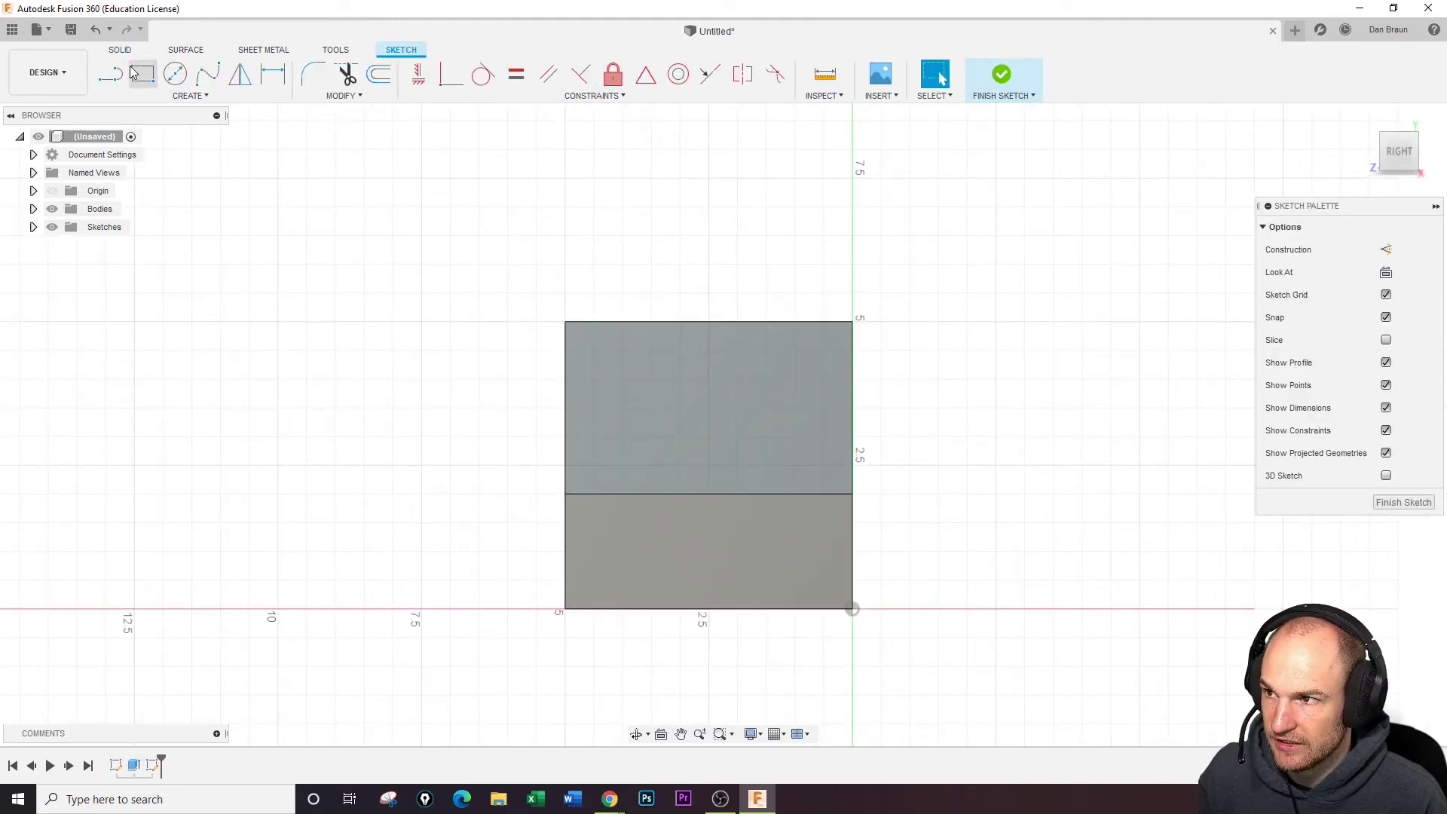
{"action": "left_click", "coordinate": [650, 322]}
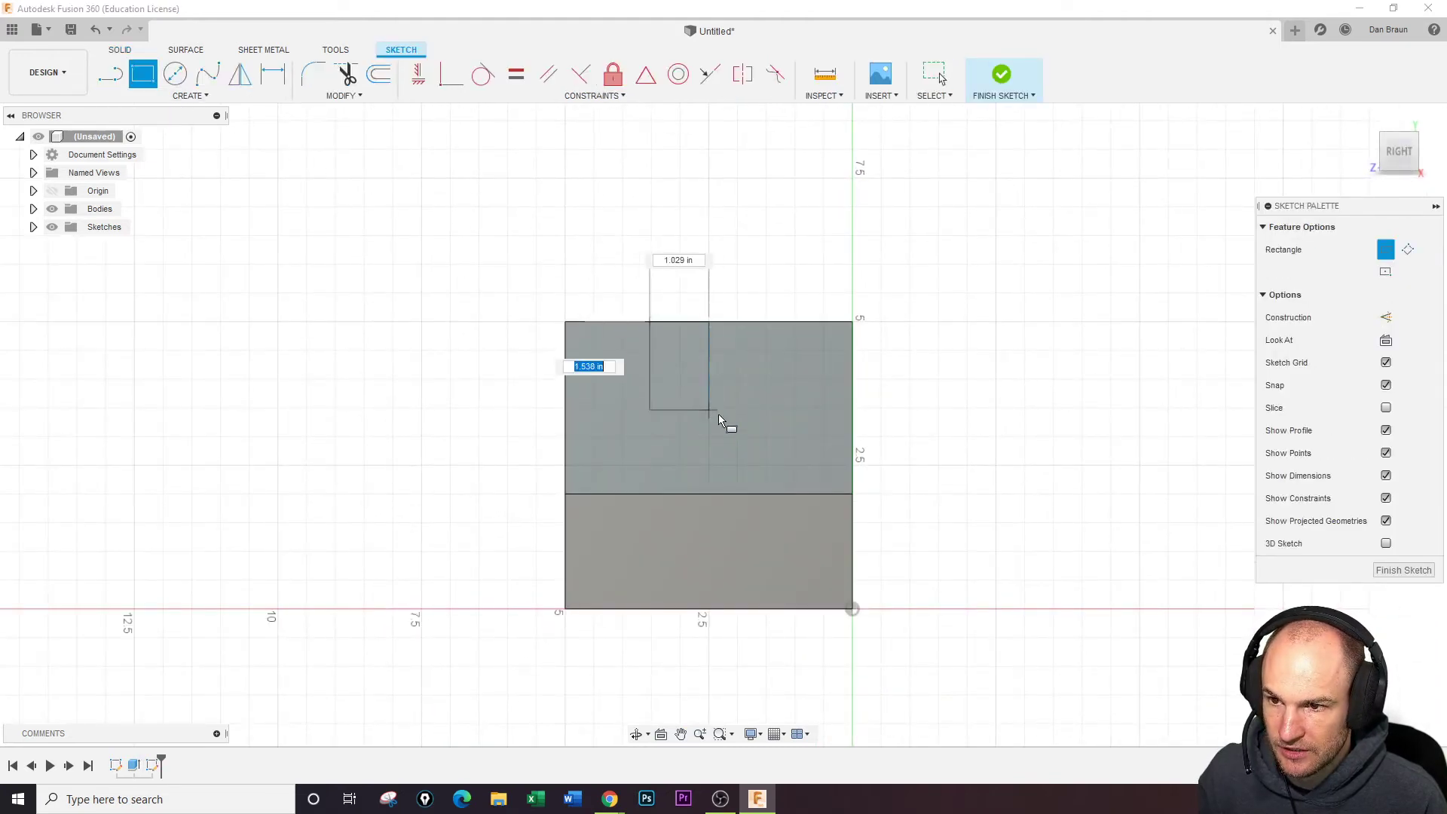
{"action": "left_click", "coordinate": [771, 392]}
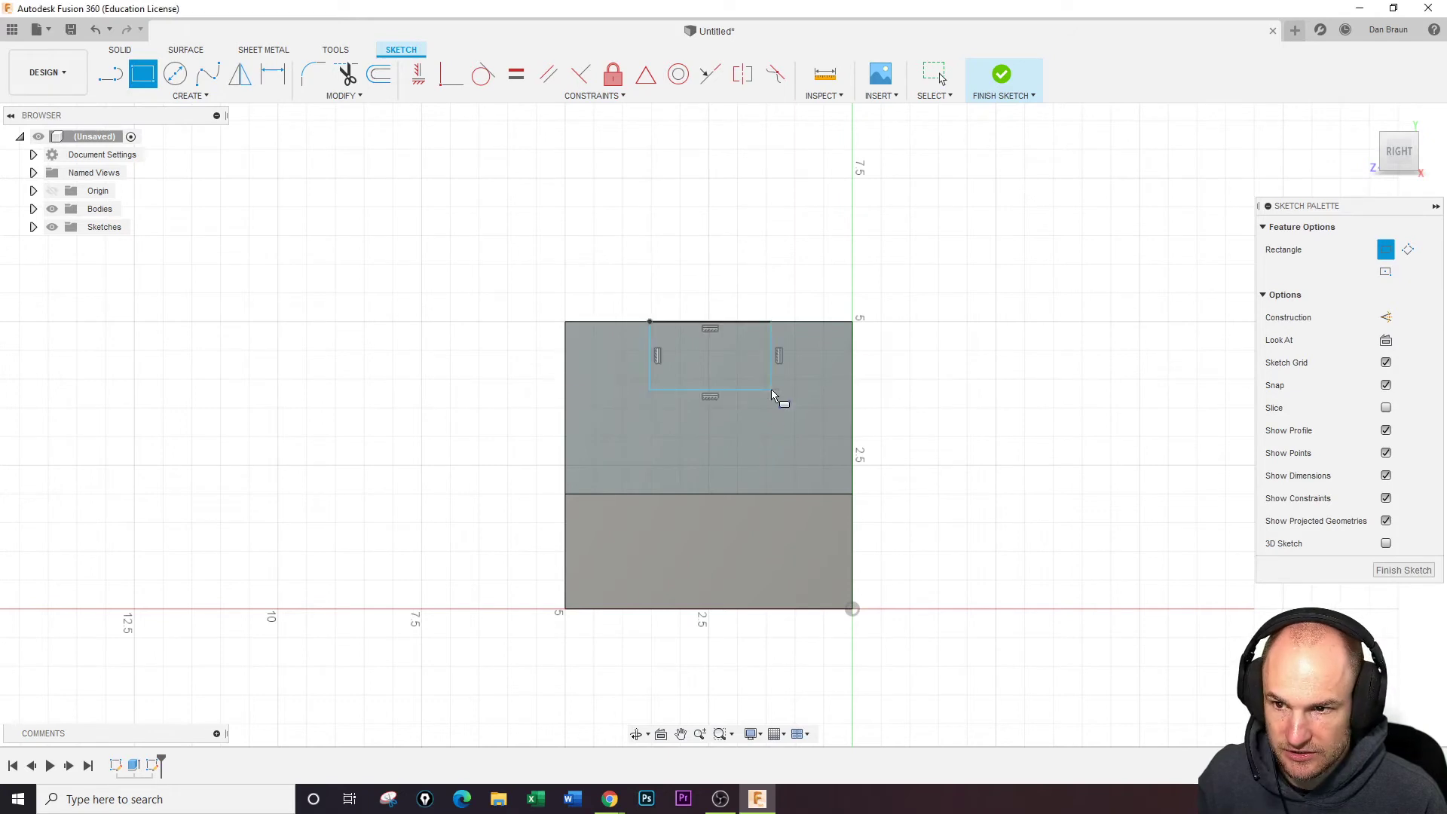
Dimension the notch rectangle's width to 3 in
{"action": "left_click", "coordinate": [272, 73]}
{"action": "left_click", "coordinate": [674, 389]}
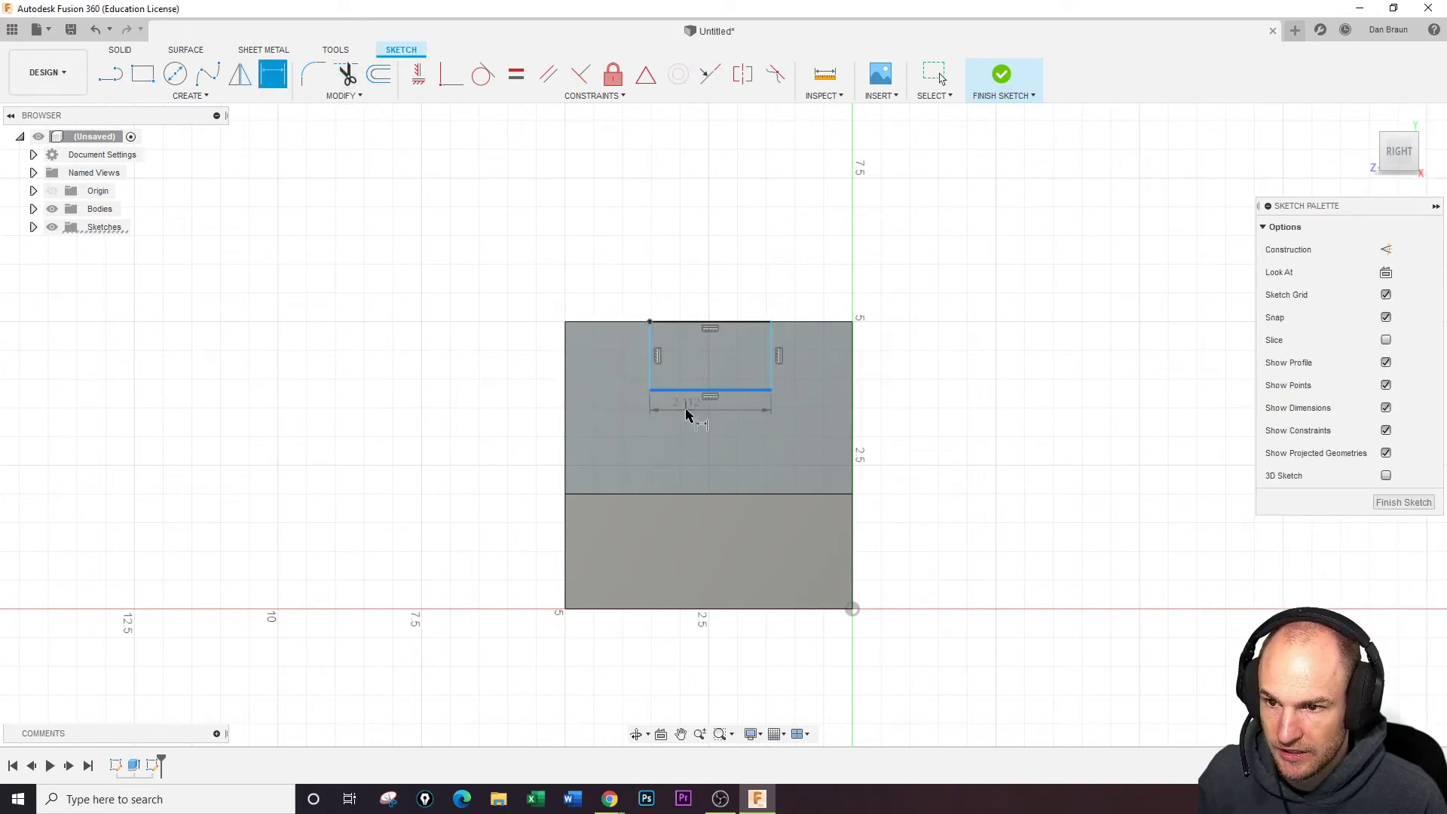
{"action": "left_click", "coordinate": [688, 411]}
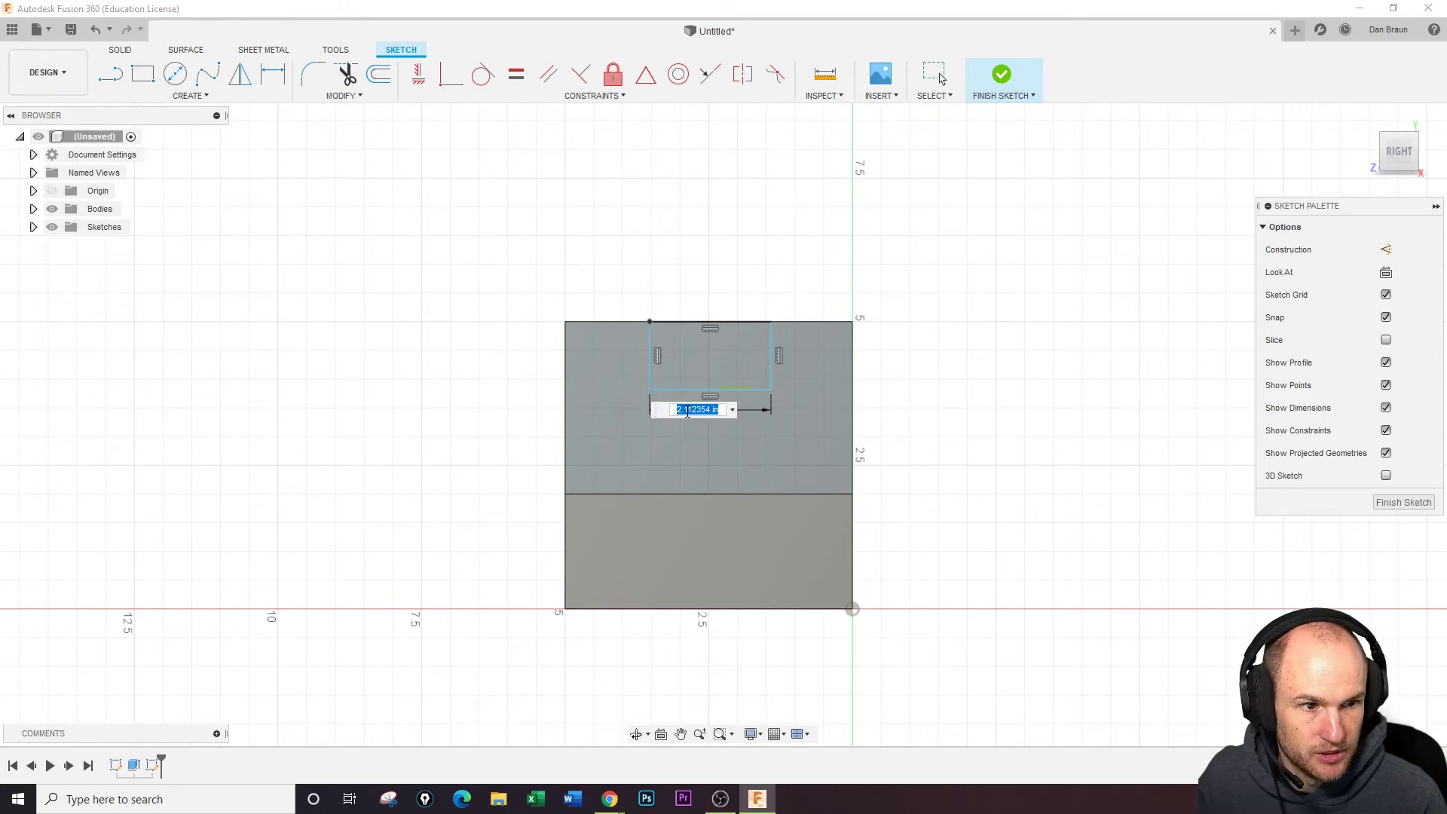
{"action": "type", "text": "3"}
{"action": "key", "text": "Return"}
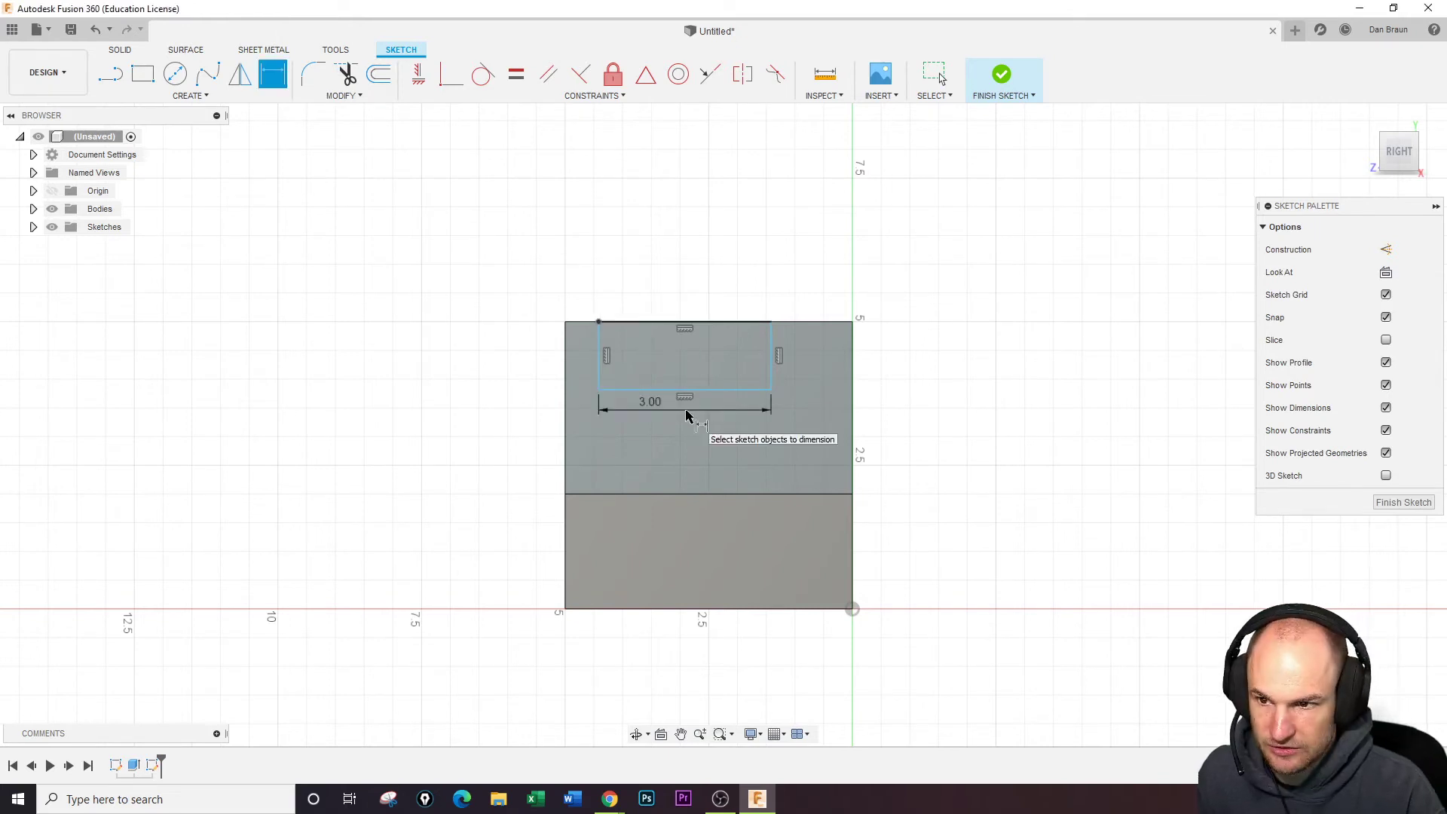
Place the notch rectangle 1 in from the face's front edge and add a driven dimension to the back edge
{"action": "left_click", "coordinate": [598, 379]}
{"action": "left_click", "coordinate": [568, 377]}
{"action": "left_click", "coordinate": [580, 253]}
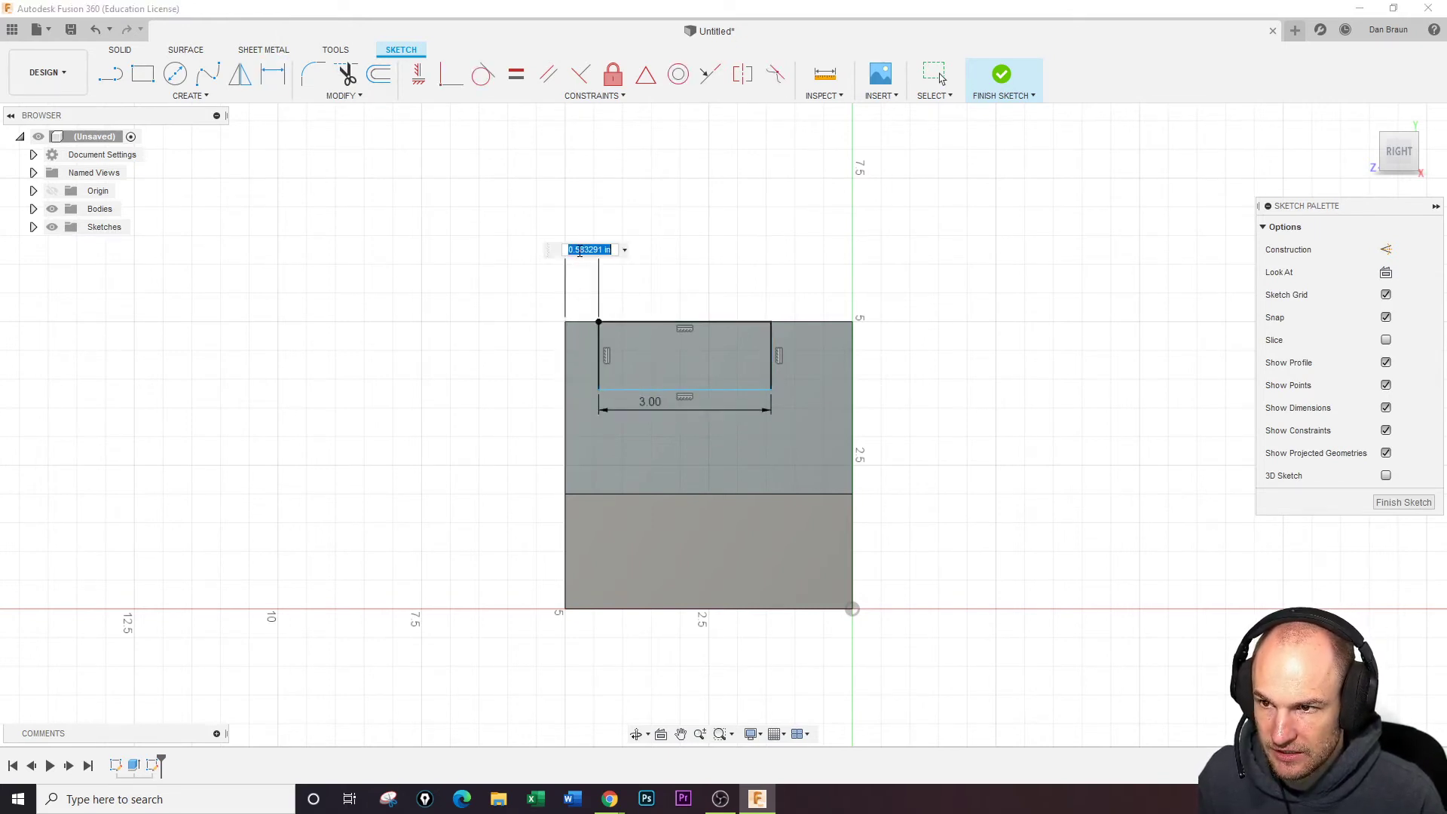
{"action": "type", "text": "1"}
{"action": "key", "text": "Return"}
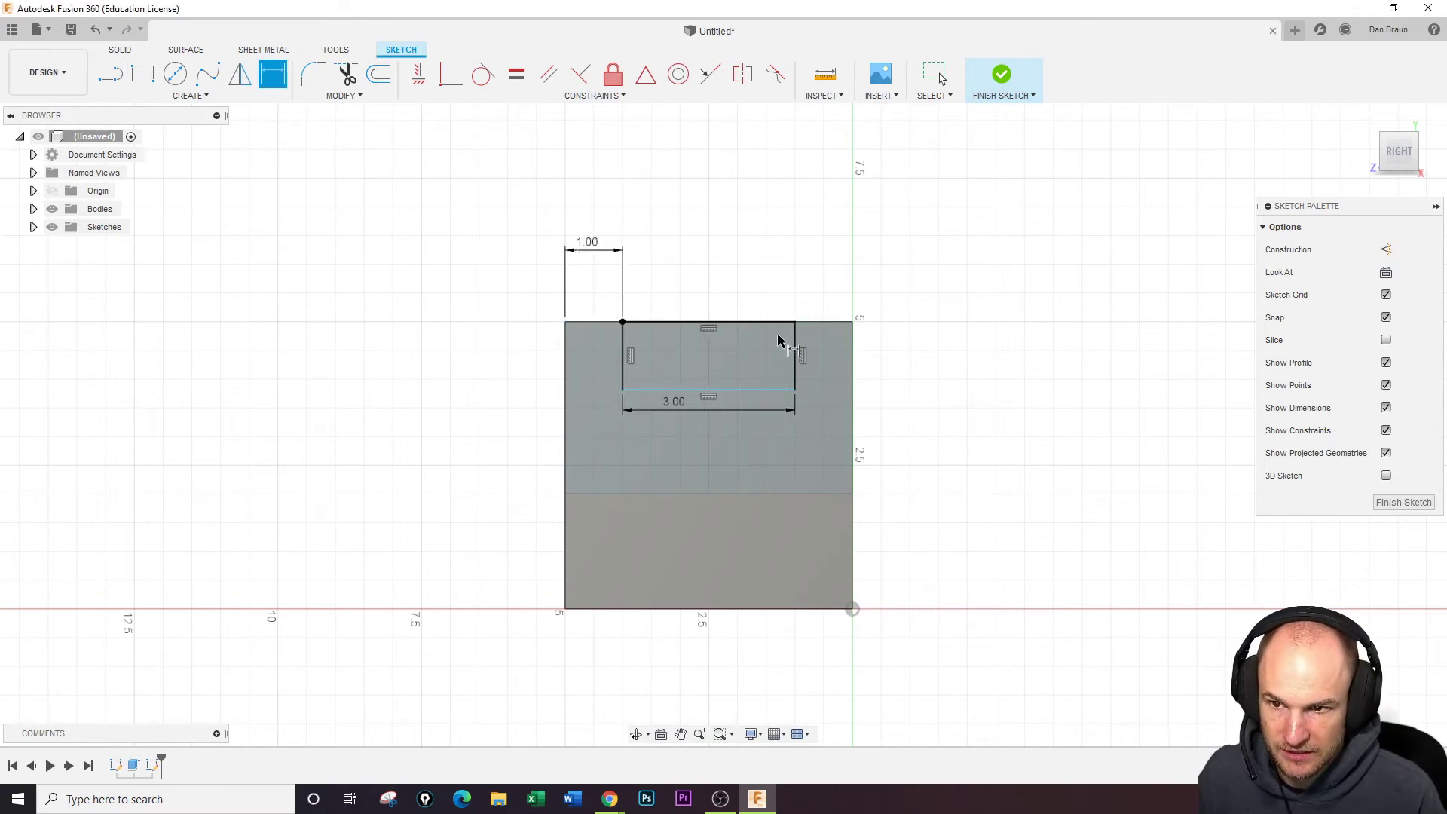
{"action": "left_click", "coordinate": [795, 347]}
{"action": "left_click", "coordinate": [853, 347]}
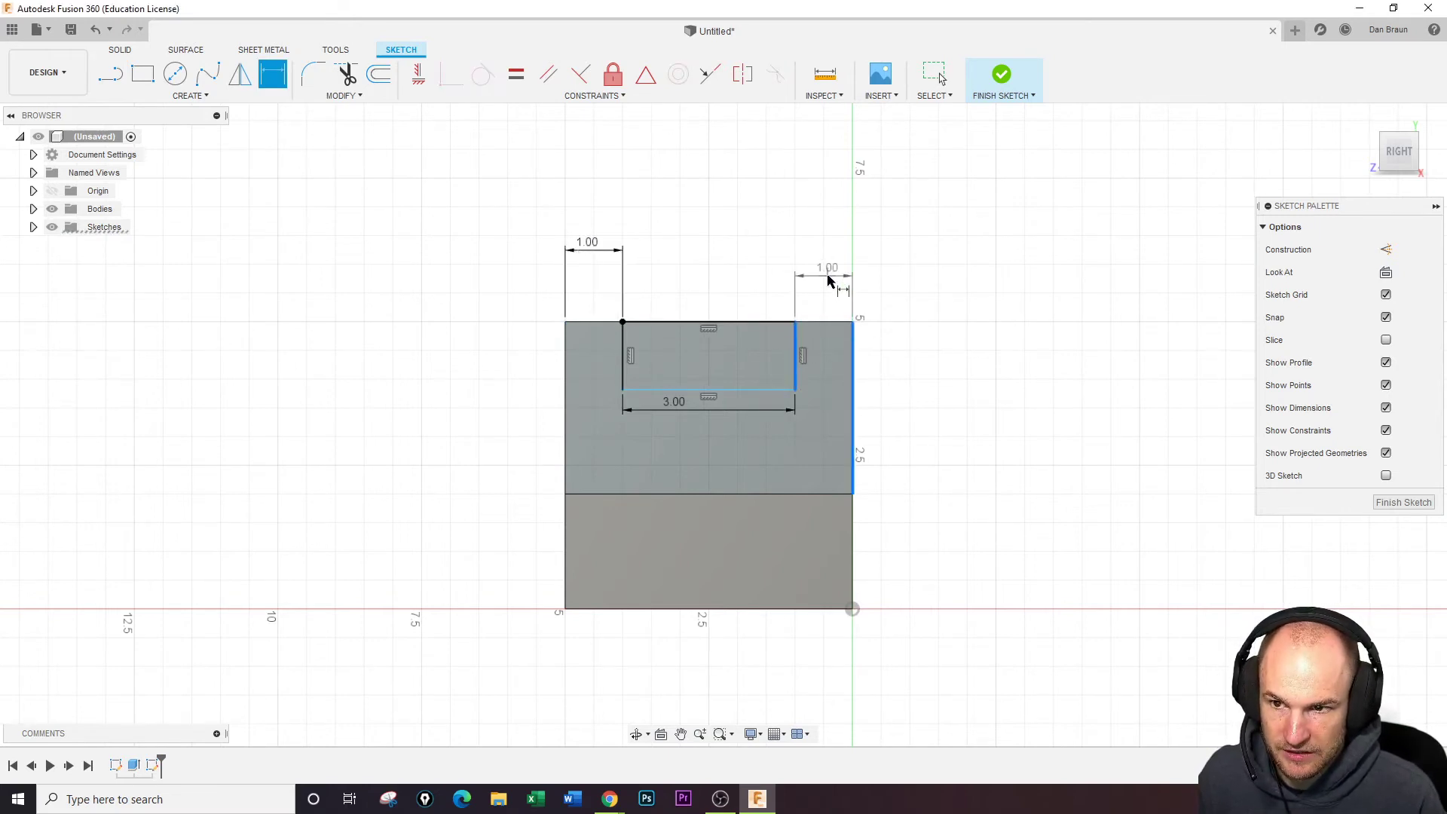
{"action": "left_click", "coordinate": [827, 279]}
{"action": "key", "text": "Return"}
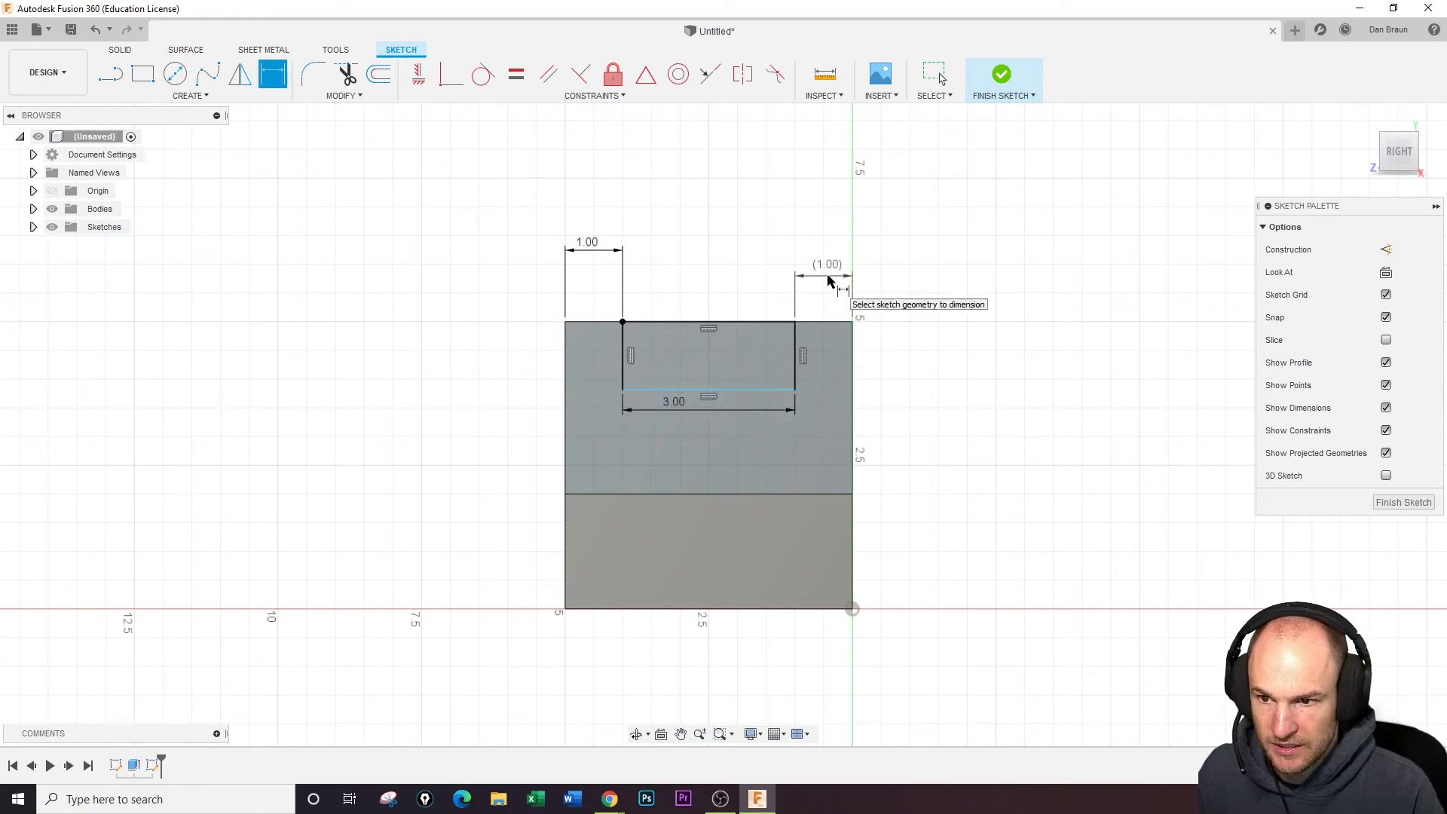
Set the notch rectangle's height to 1 in and finish the sketch
{"action": "left_click", "coordinate": [713, 390]}
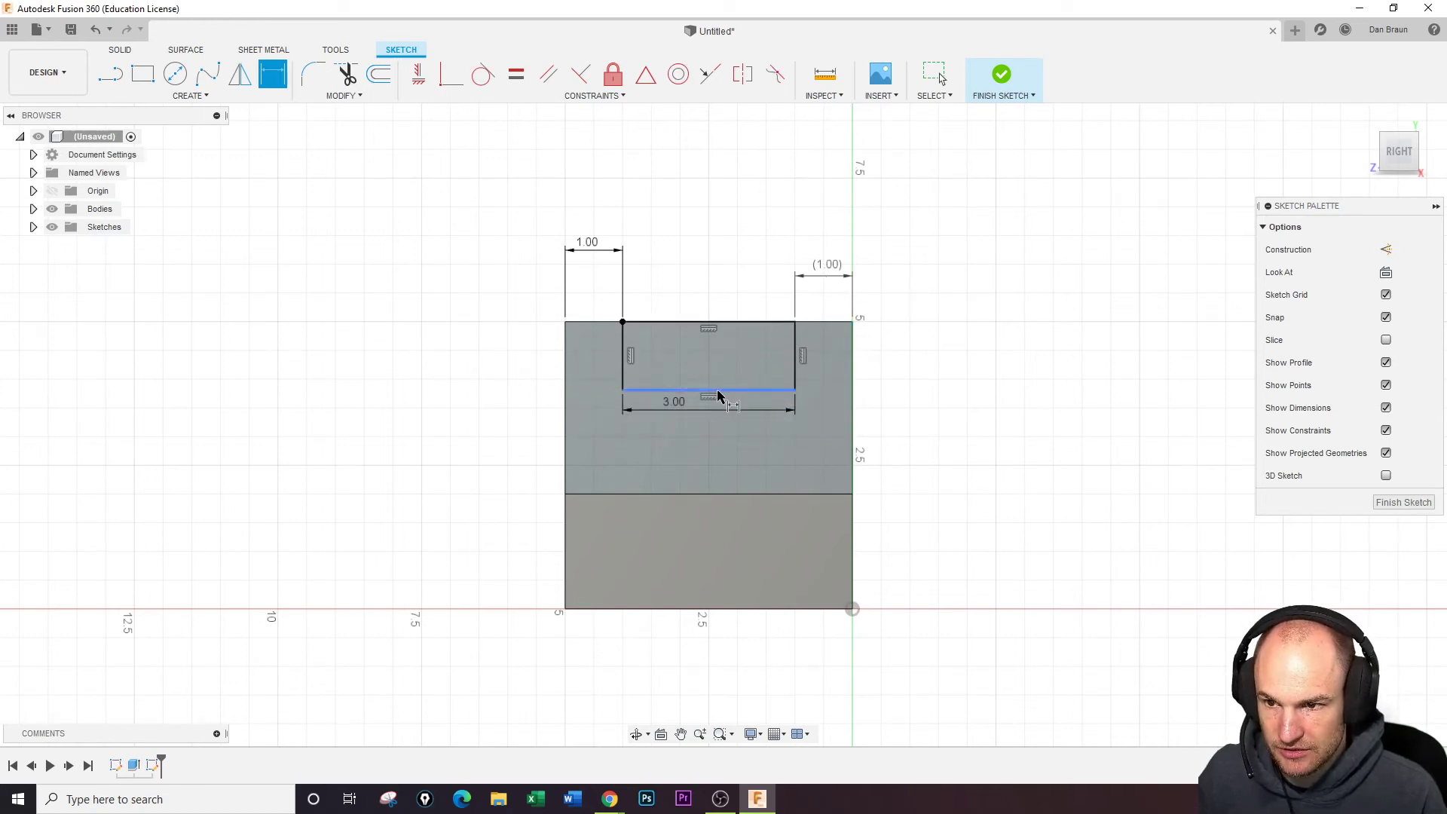
{"action": "left_click", "coordinate": [727, 322]}
{"action": "left_click", "coordinate": [718, 346]}
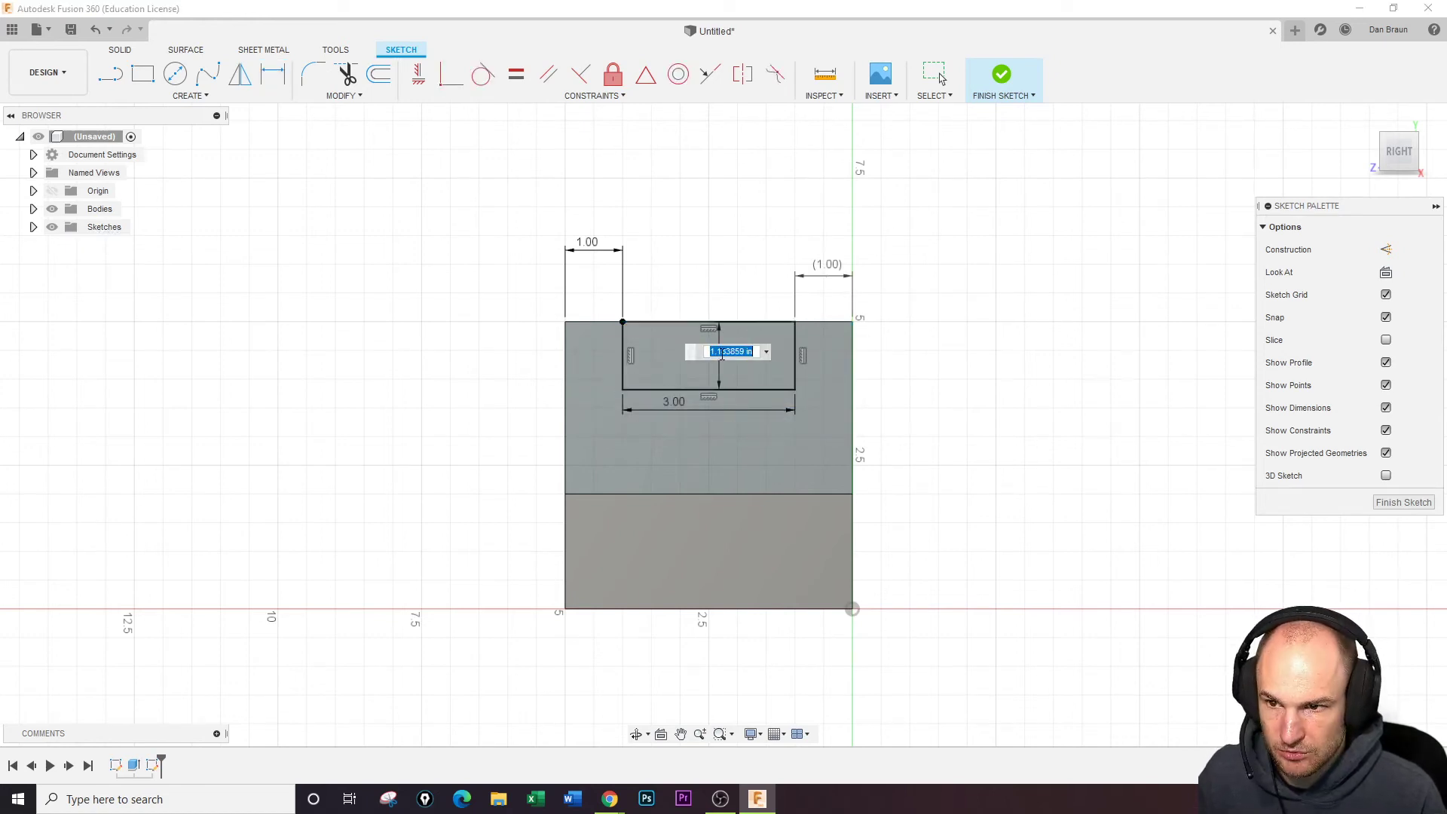
{"action": "type", "text": "1"}
{"action": "key", "text": "Return"}
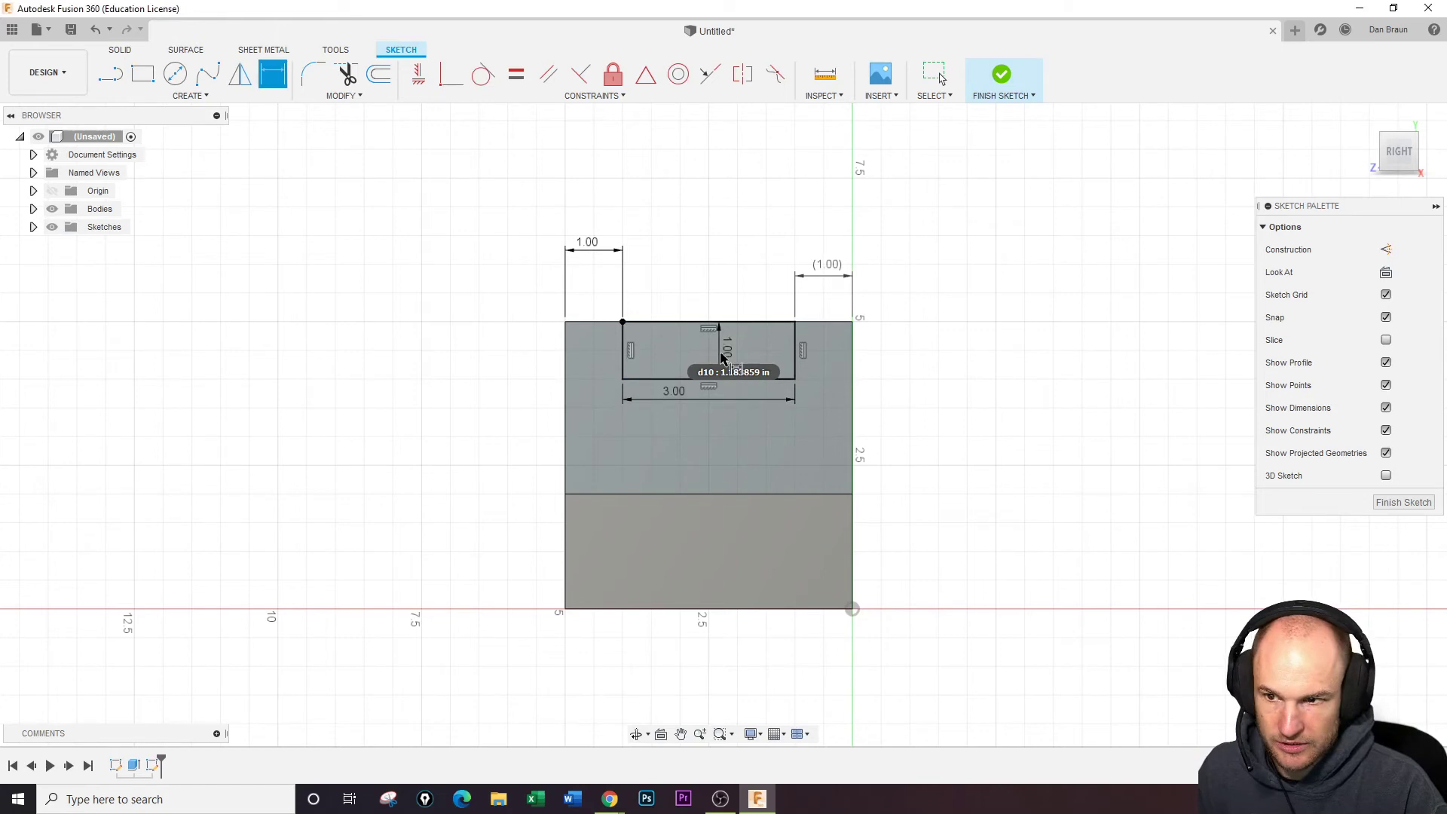
{"action": "left_click", "coordinate": [1002, 74]}
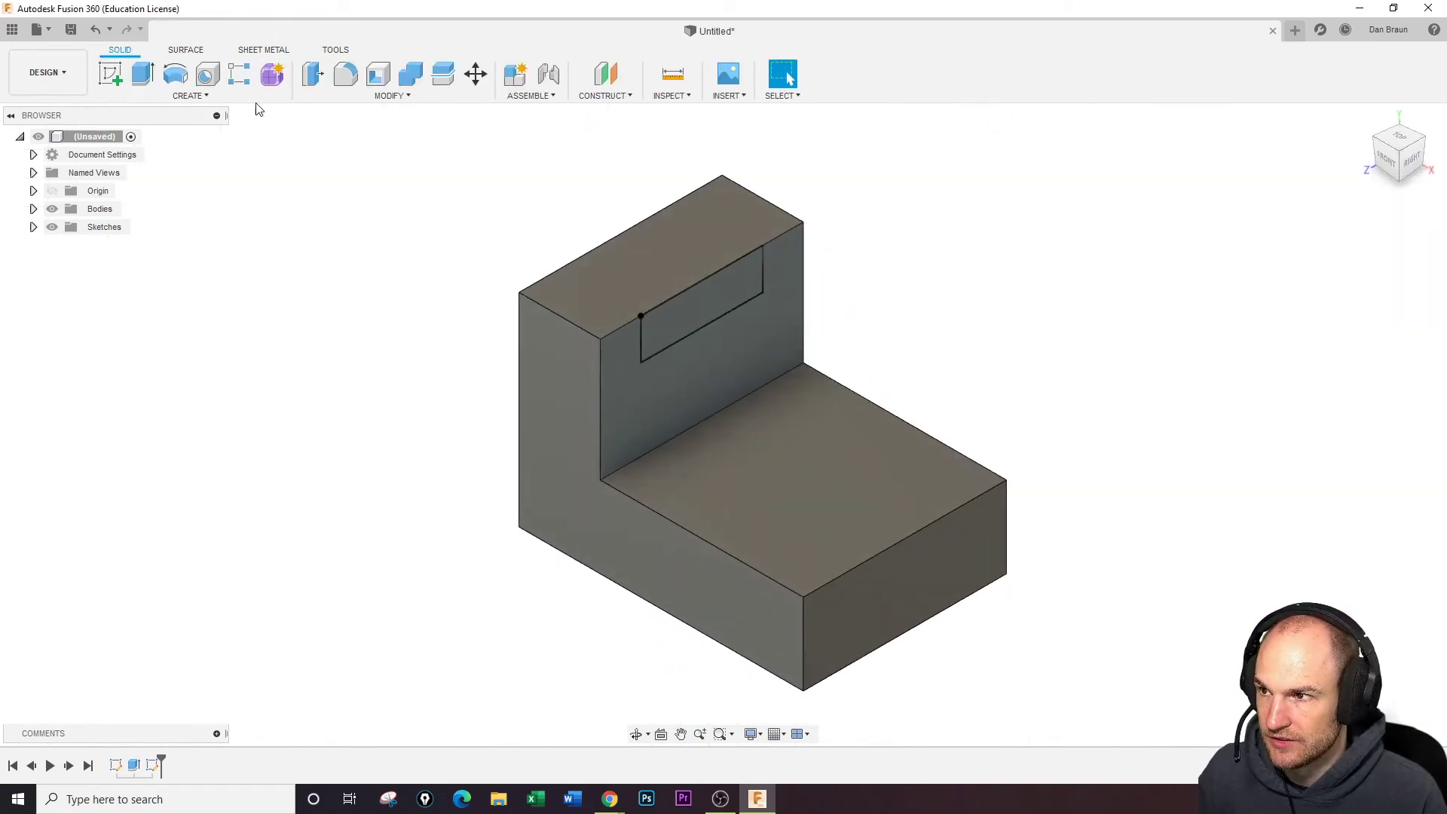
Extrude the notch profile -2 in as a cut through the upright
{"action": "left_click", "coordinate": [142, 73]}
{"action": "left_click", "coordinate": [703, 326]}
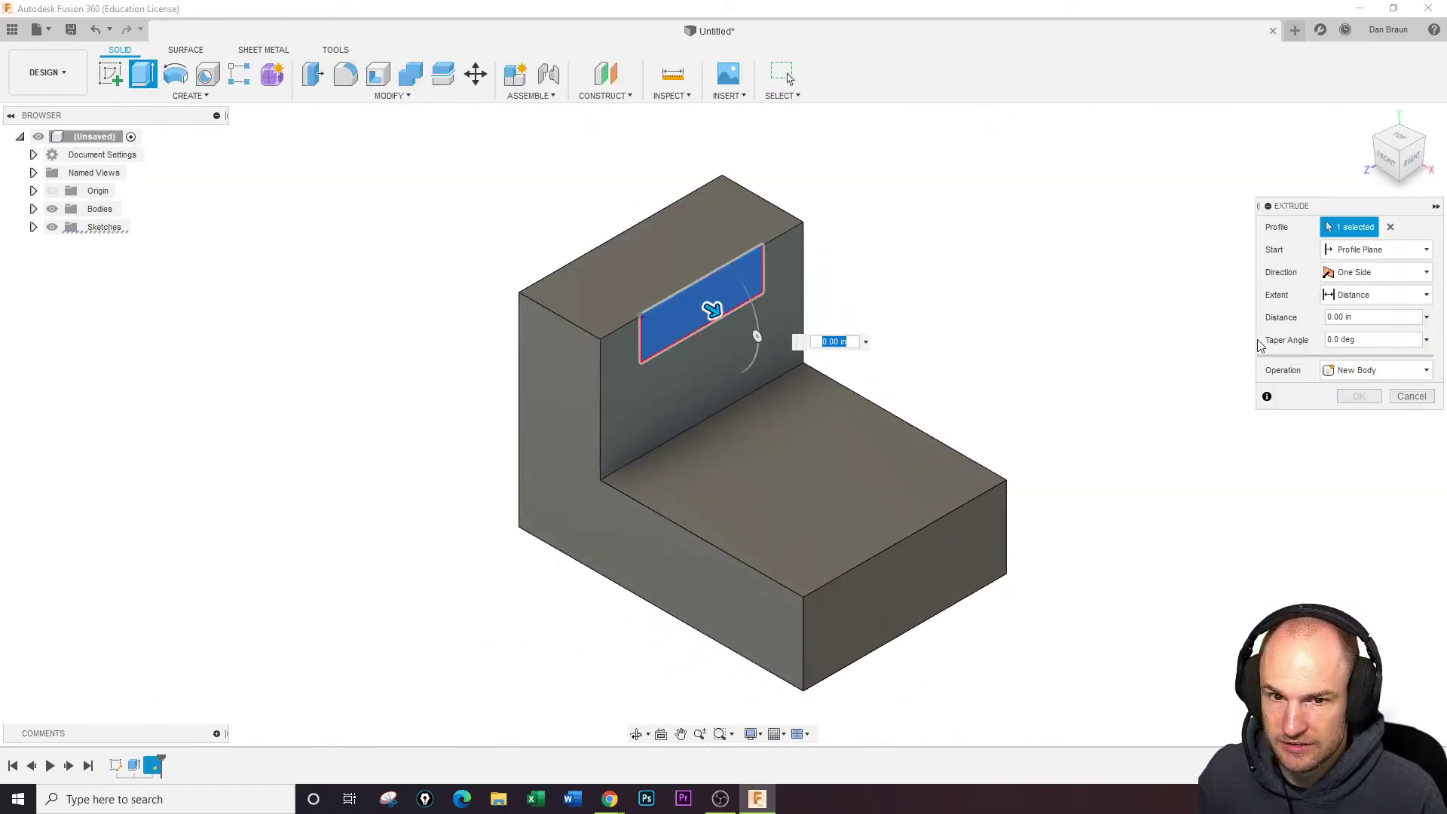
{"action": "left_click", "coordinate": [1369, 252]}
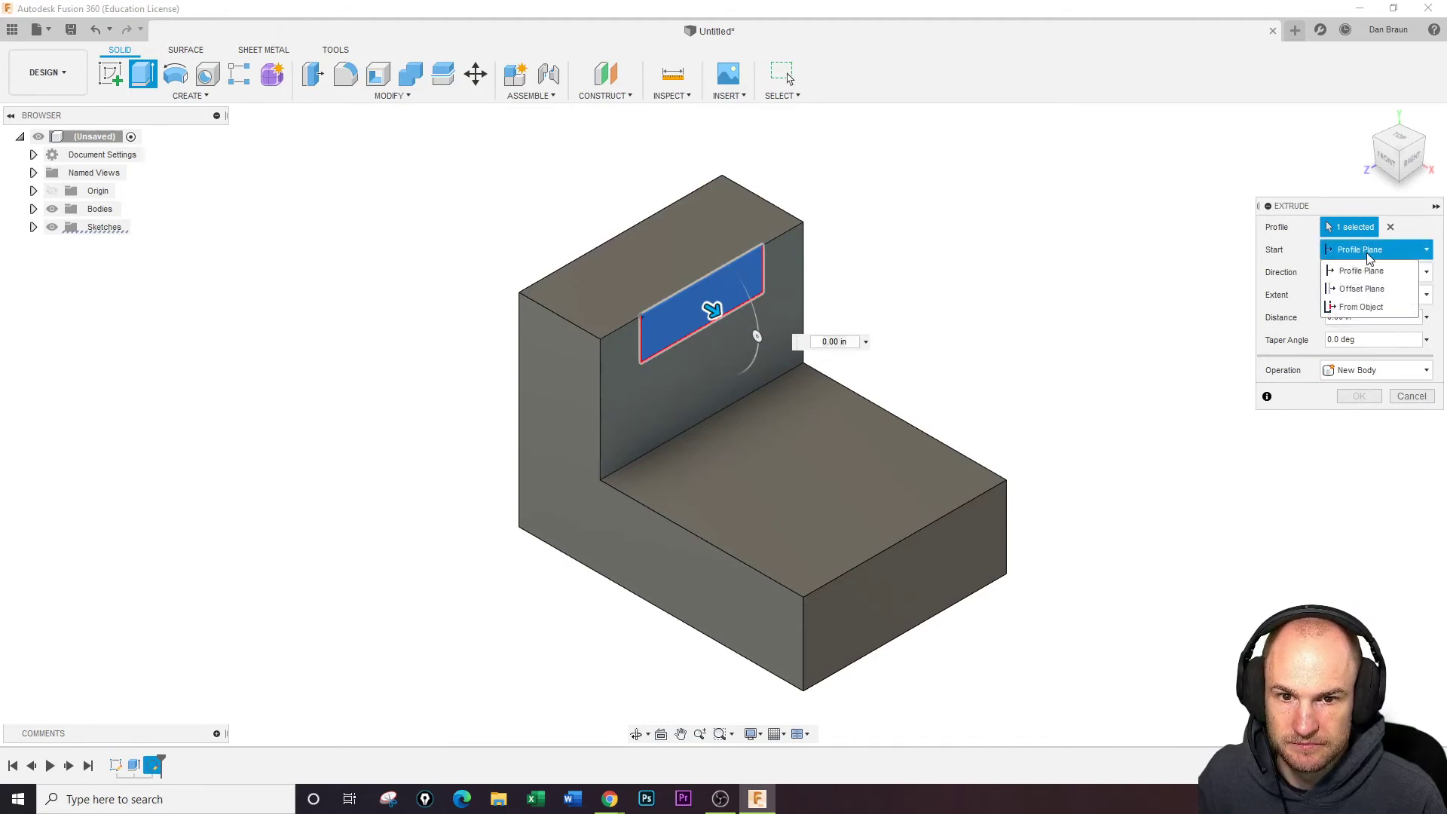
{"action": "left_click", "coordinate": [1370, 256]}
{"action": "left_click_drag", "start_coordinate": [712, 309], "coordinate": [621, 284]}
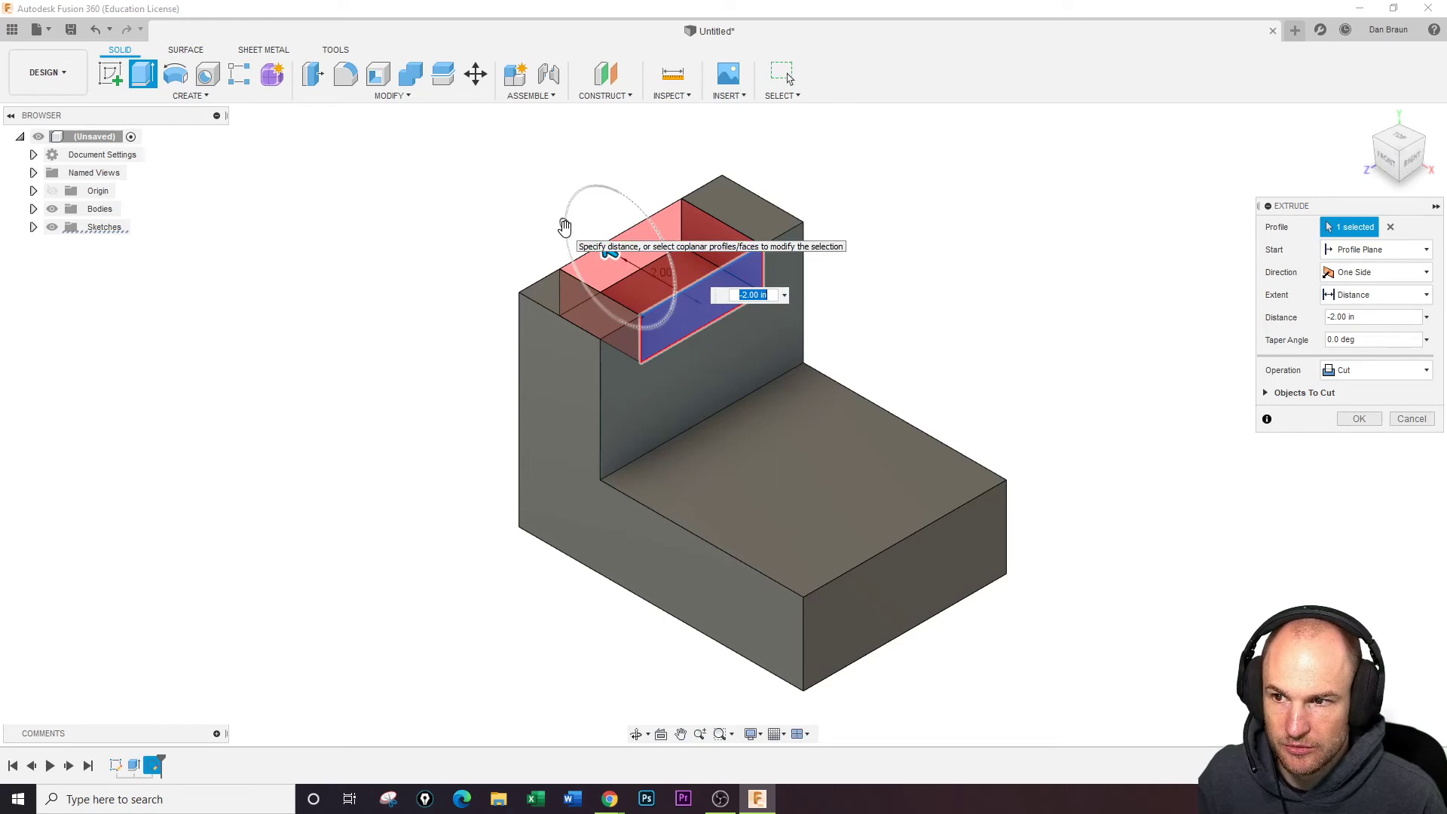
{"action": "mouse_move", "coordinate": [565, 227]}
{"action": "left_mouse_down"}
{"action": "mouse_move", "coordinate": [562, 212]}
{"action": "mouse_move", "coordinate": [564, 224]}
{"action": "left_mouse_up"}
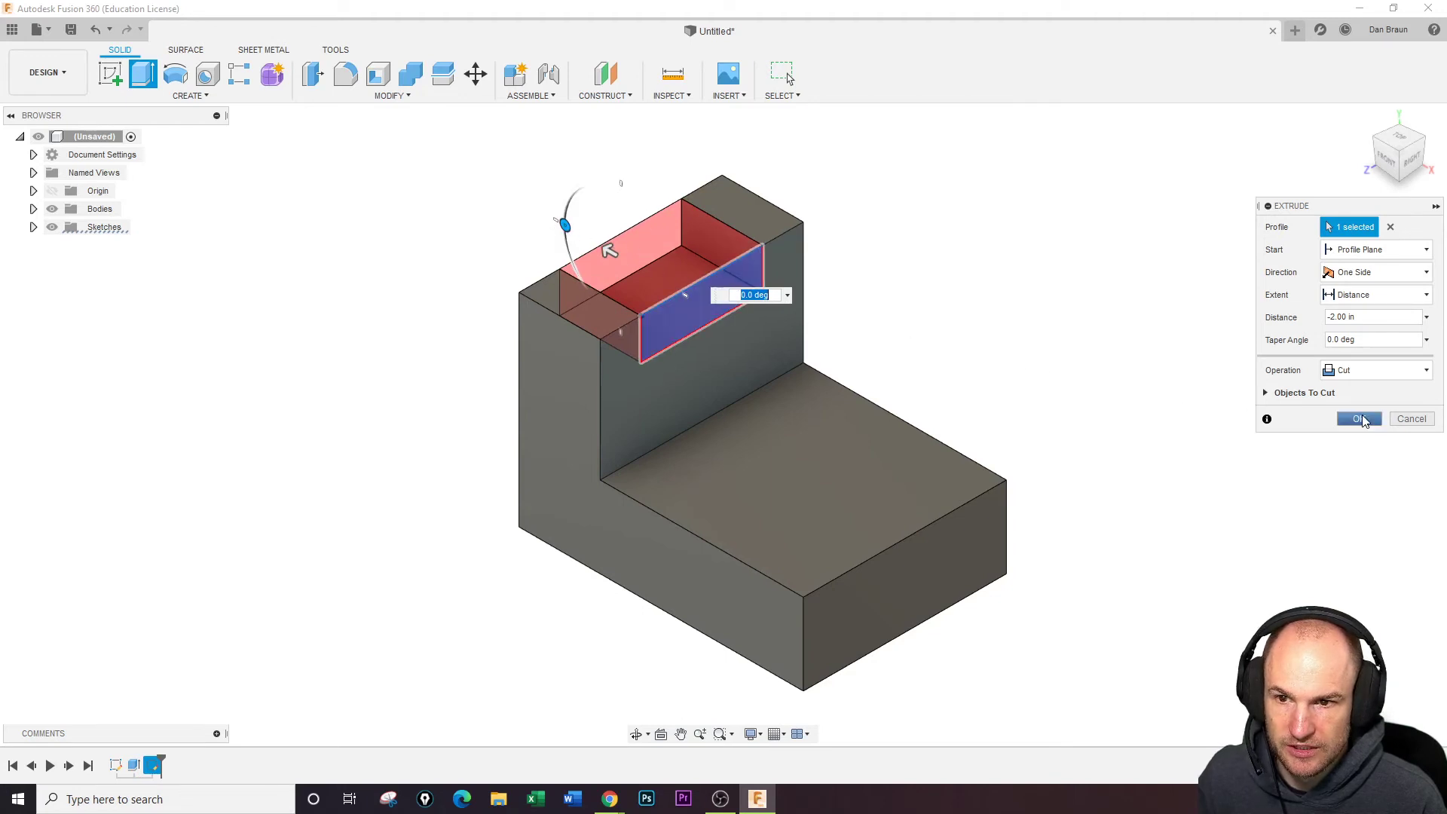
{"action": "left_click", "coordinate": [1359, 418]}
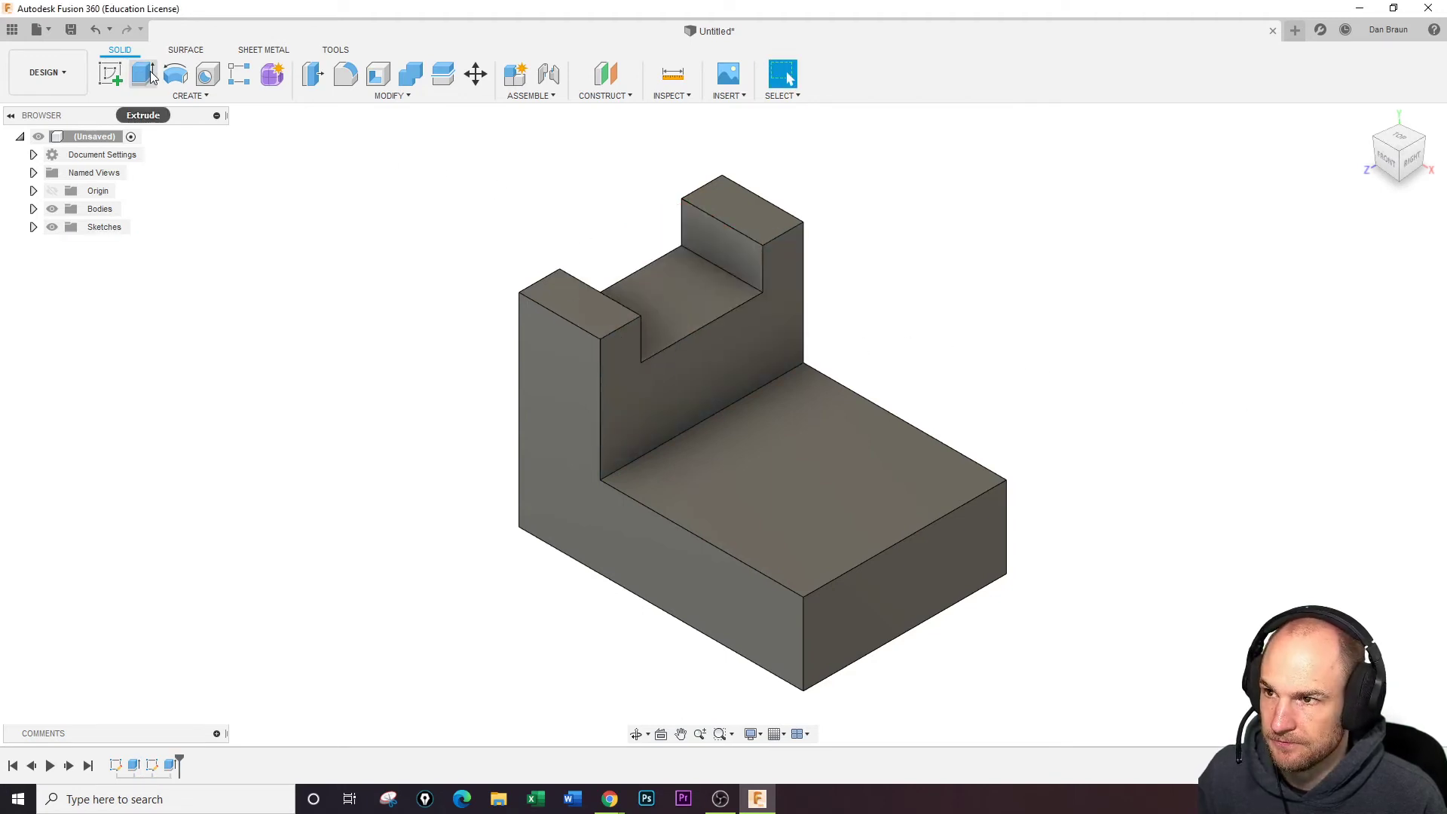
Start a sketch on the base's upper face and draw a rectangle about 3.72 in by 1.10 in inward from its free end edge
{"action": "left_click", "coordinate": [110, 73]}
{"action": "left_click", "coordinate": [839, 510]}
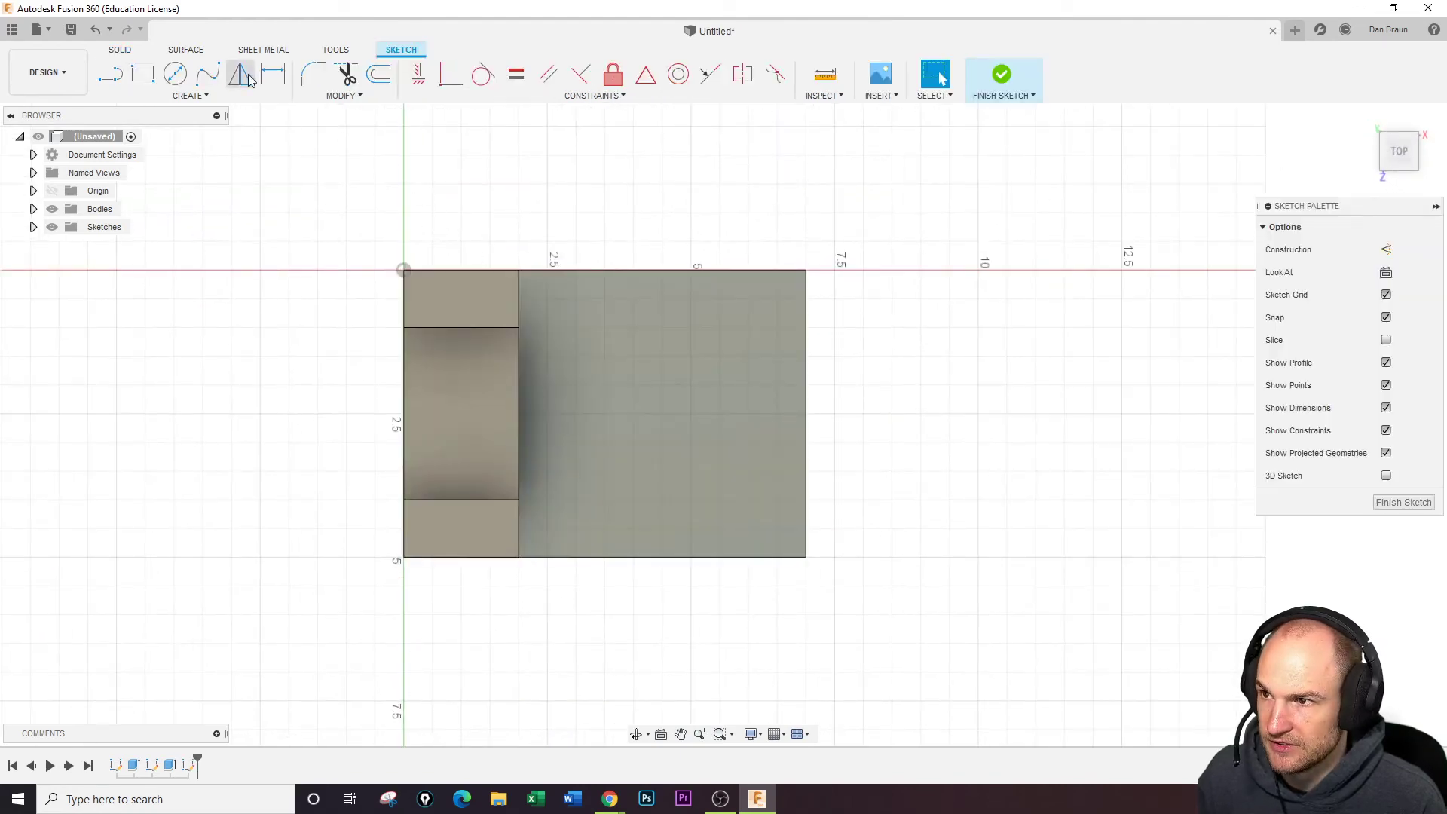
{"action": "left_click", "coordinate": [143, 74]}
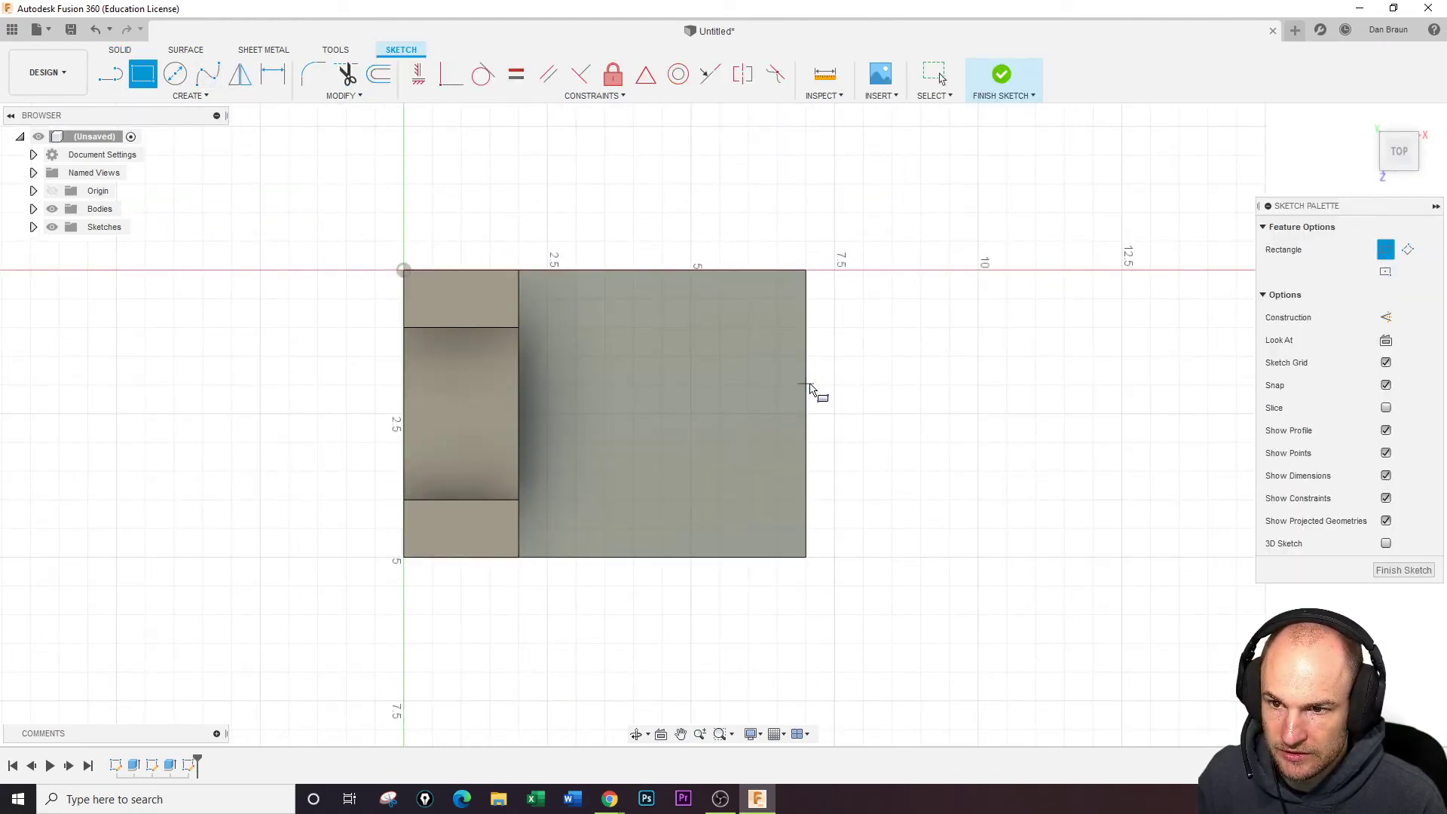
{"action": "left_click", "coordinate": [807, 383]}
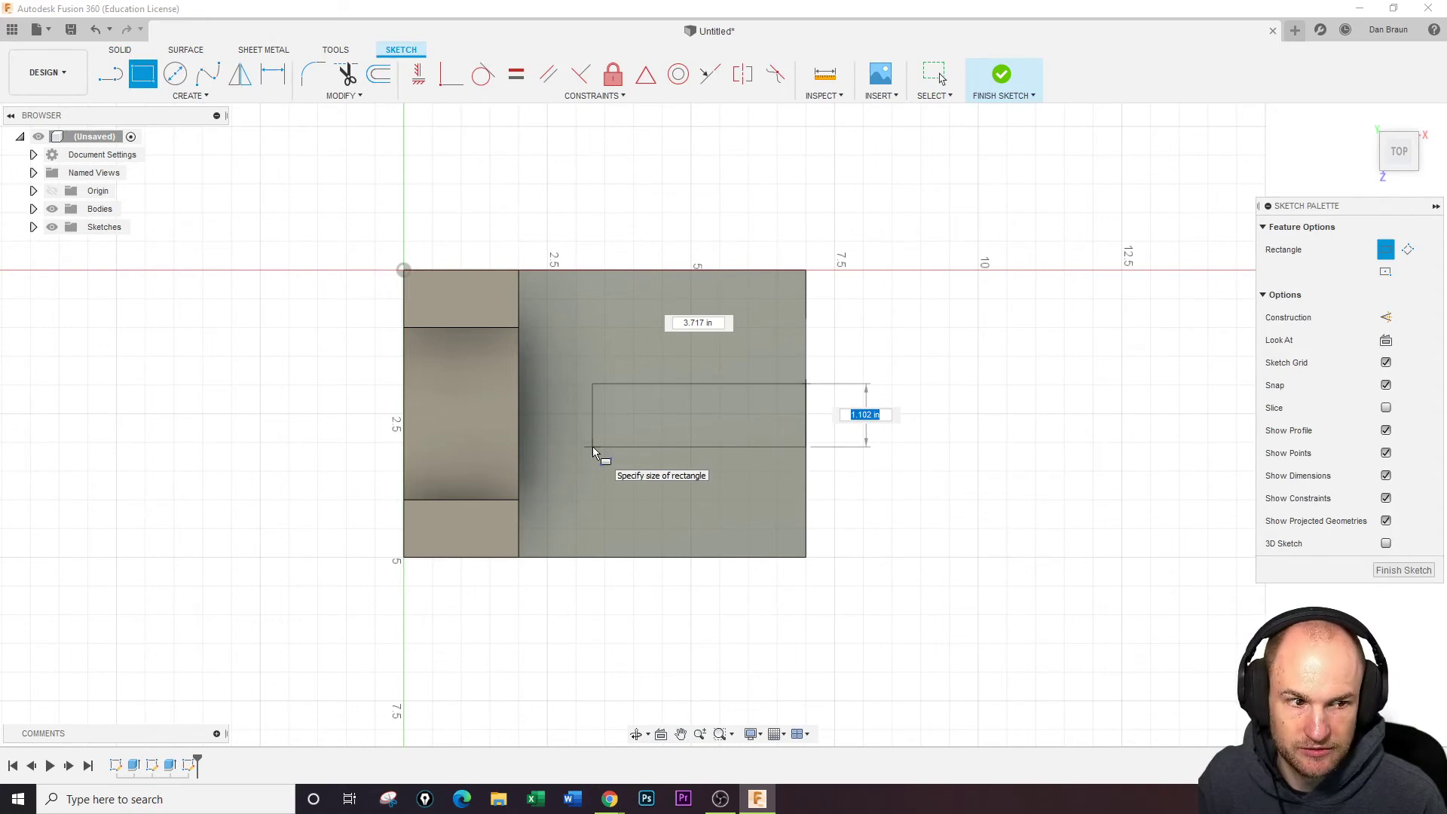
{"action": "left_click", "coordinate": [593, 450]}
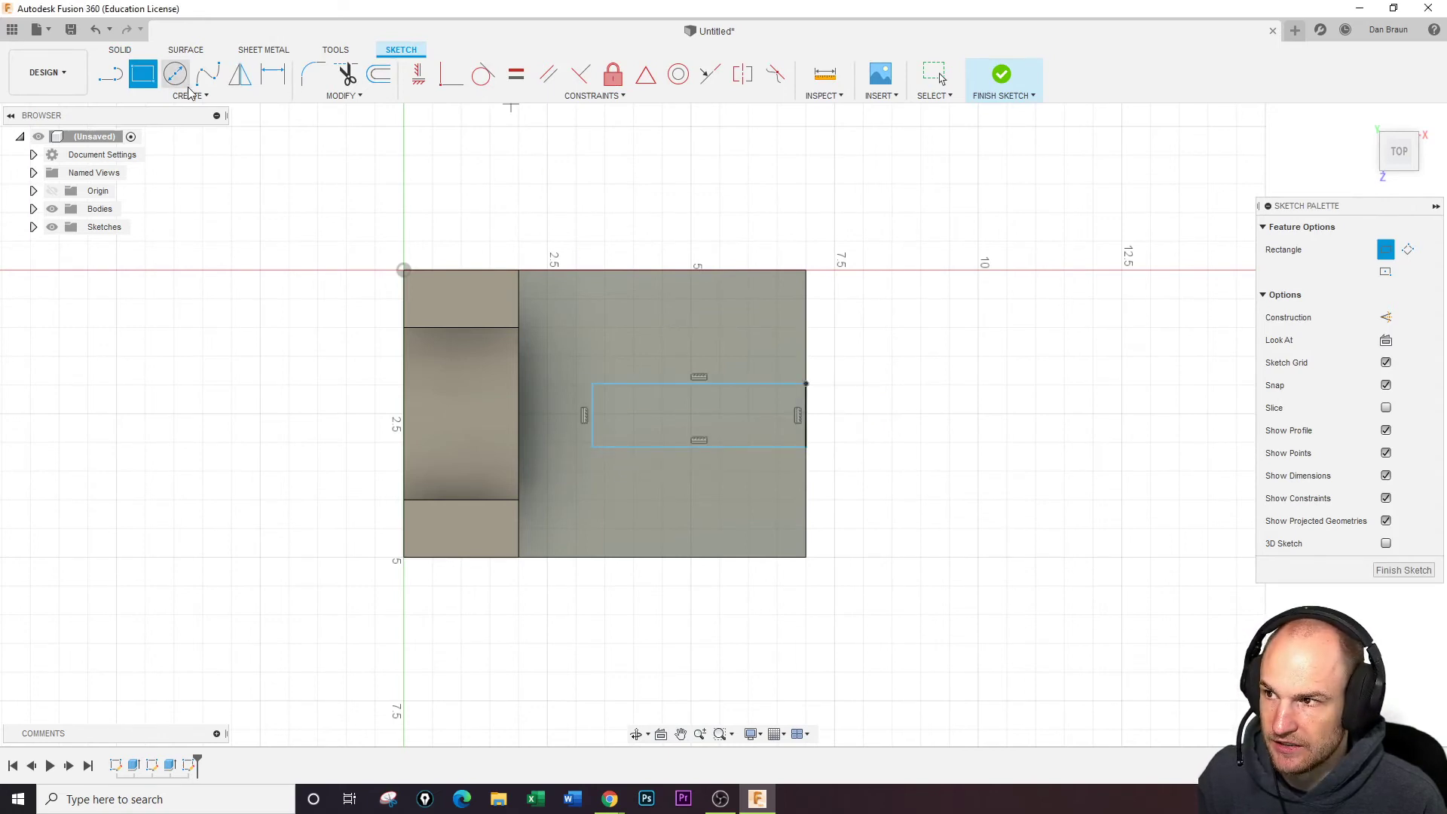
Dimension the slot rectangle on the base to 3 in long and 1 in wide
{"action": "left_click", "coordinate": [272, 73]}
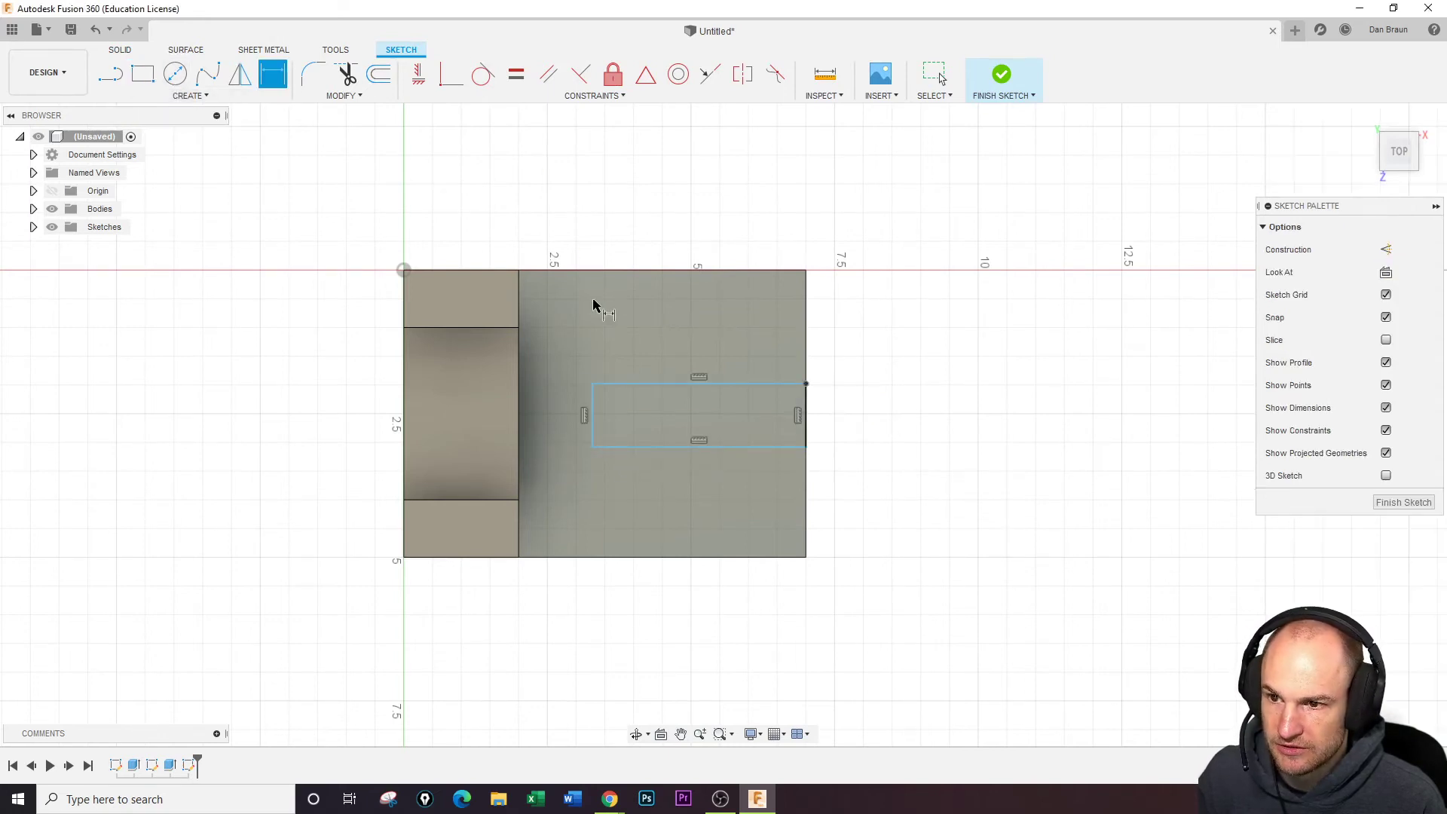
{"action": "left_click", "coordinate": [656, 384]}
{"action": "left_click", "coordinate": [660, 451]}
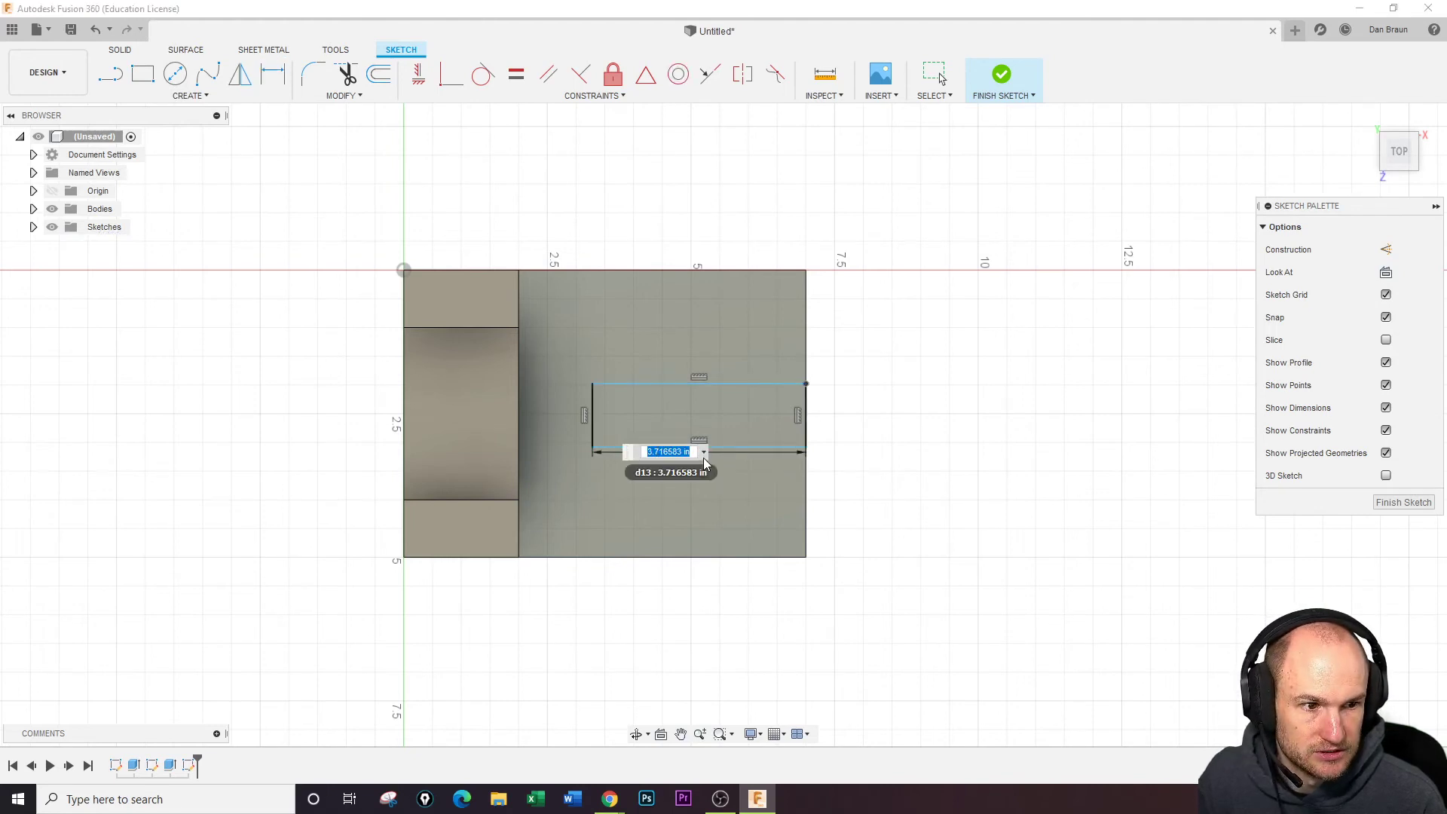
{"action": "type", "text": "3"}
{"action": "key", "text": "Return"}
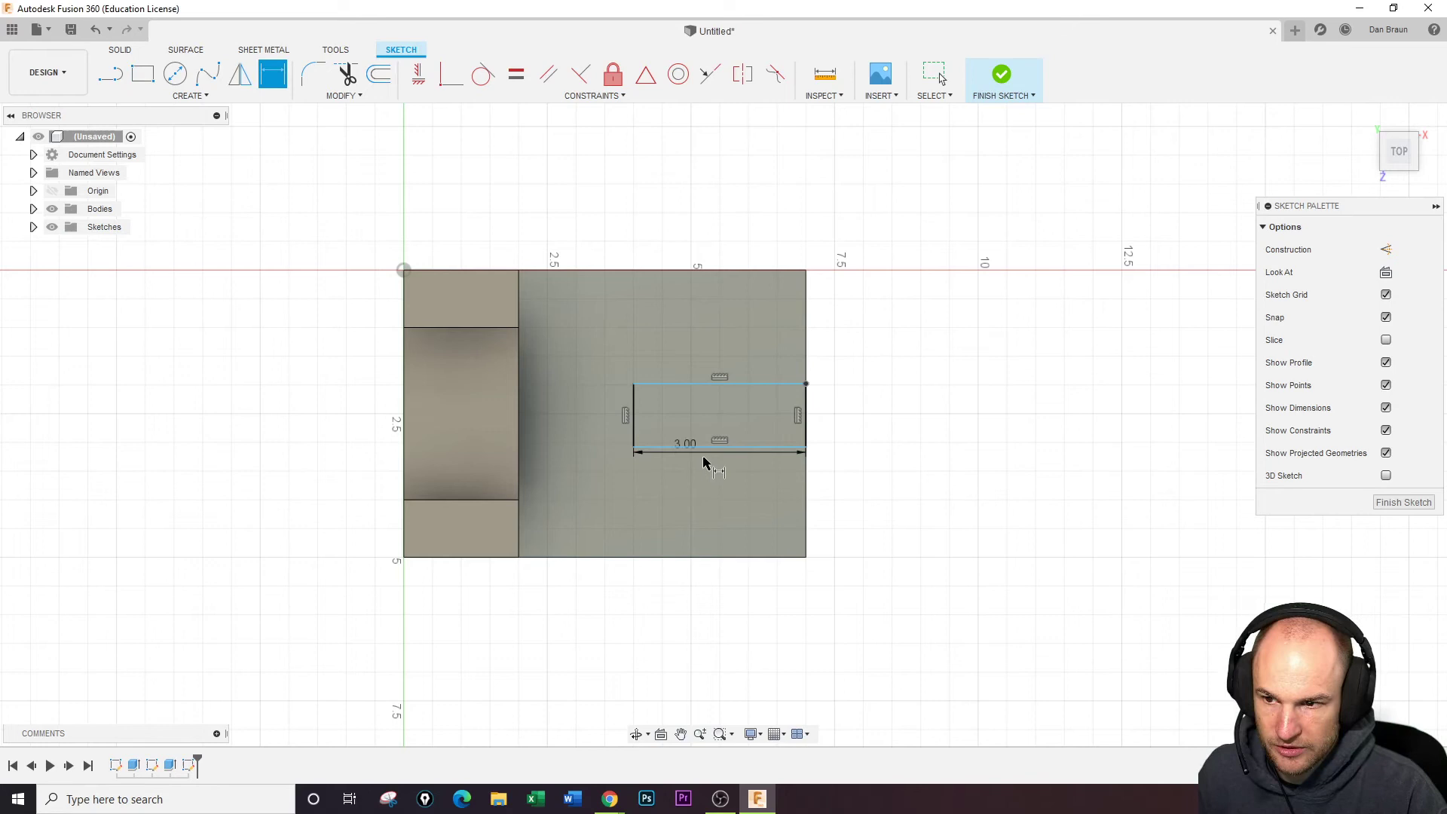
{"action": "left_click", "coordinate": [633, 419]}
{"action": "left_click", "coordinate": [604, 411]}
{"action": "type", "text": "1.102098"}
{"action": "key", "text": "Return"}
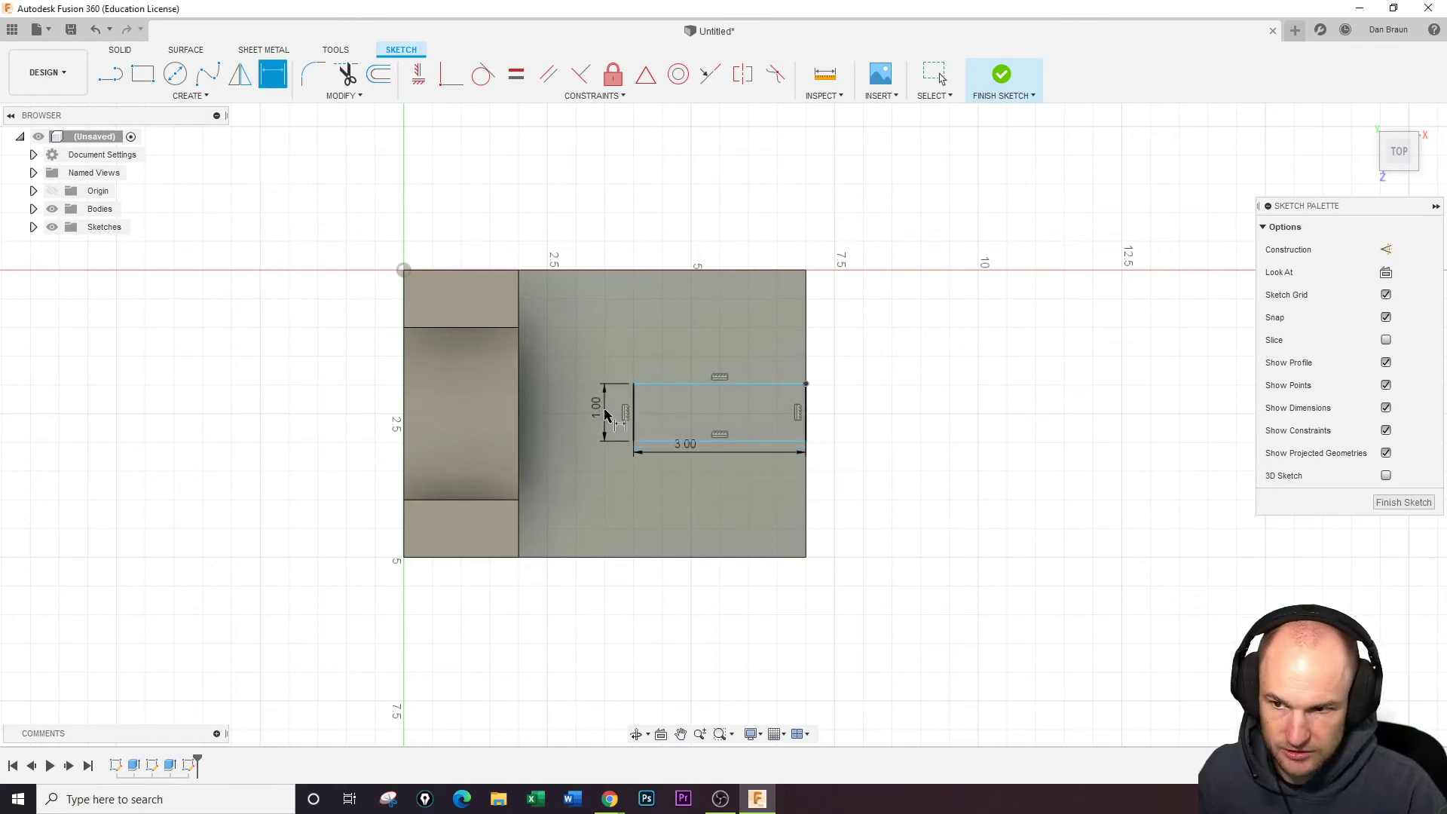
Dimension the slot rectangle's long side 2 in from the base's parallel outer edge and finish the sketch
{"action": "left_click", "coordinate": [688, 384]}
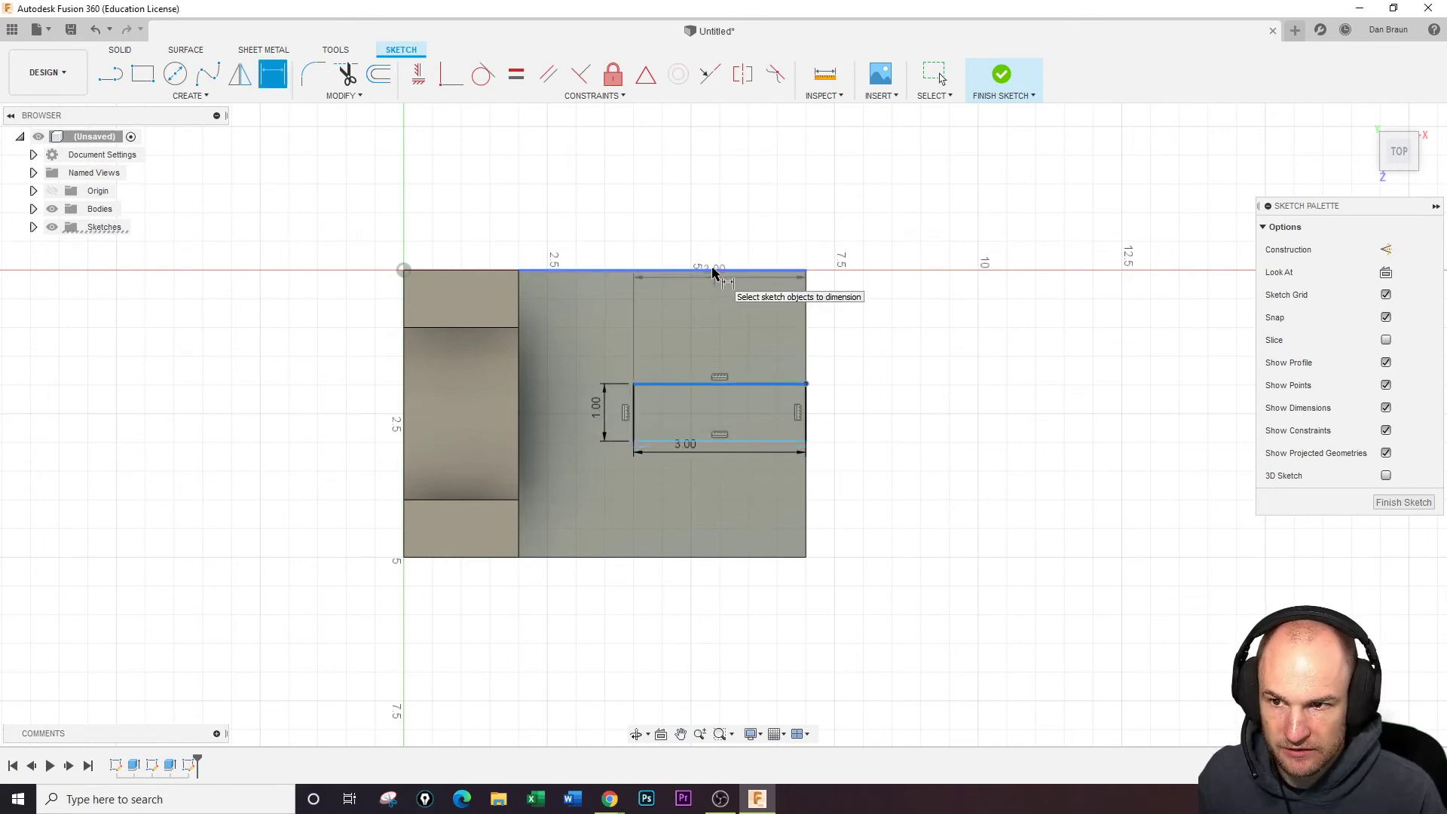
{"action": "left_click", "coordinate": [720, 271]}
{"action": "left_click", "coordinate": [703, 324]}
{"action": "type", "text": "2"}
{"action": "key", "text": "Return"}
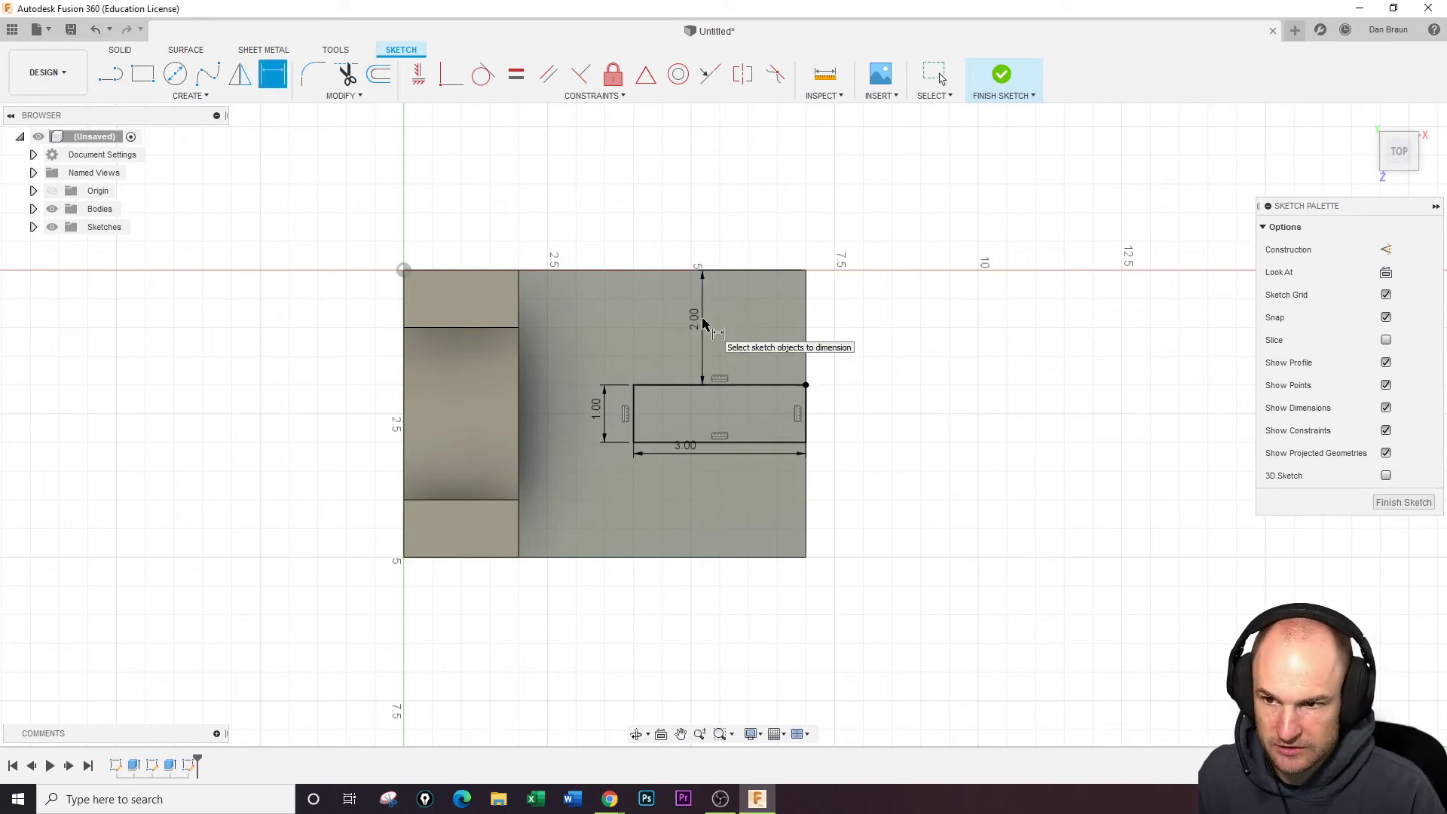
{"action": "left_click", "coordinate": [1002, 75]}
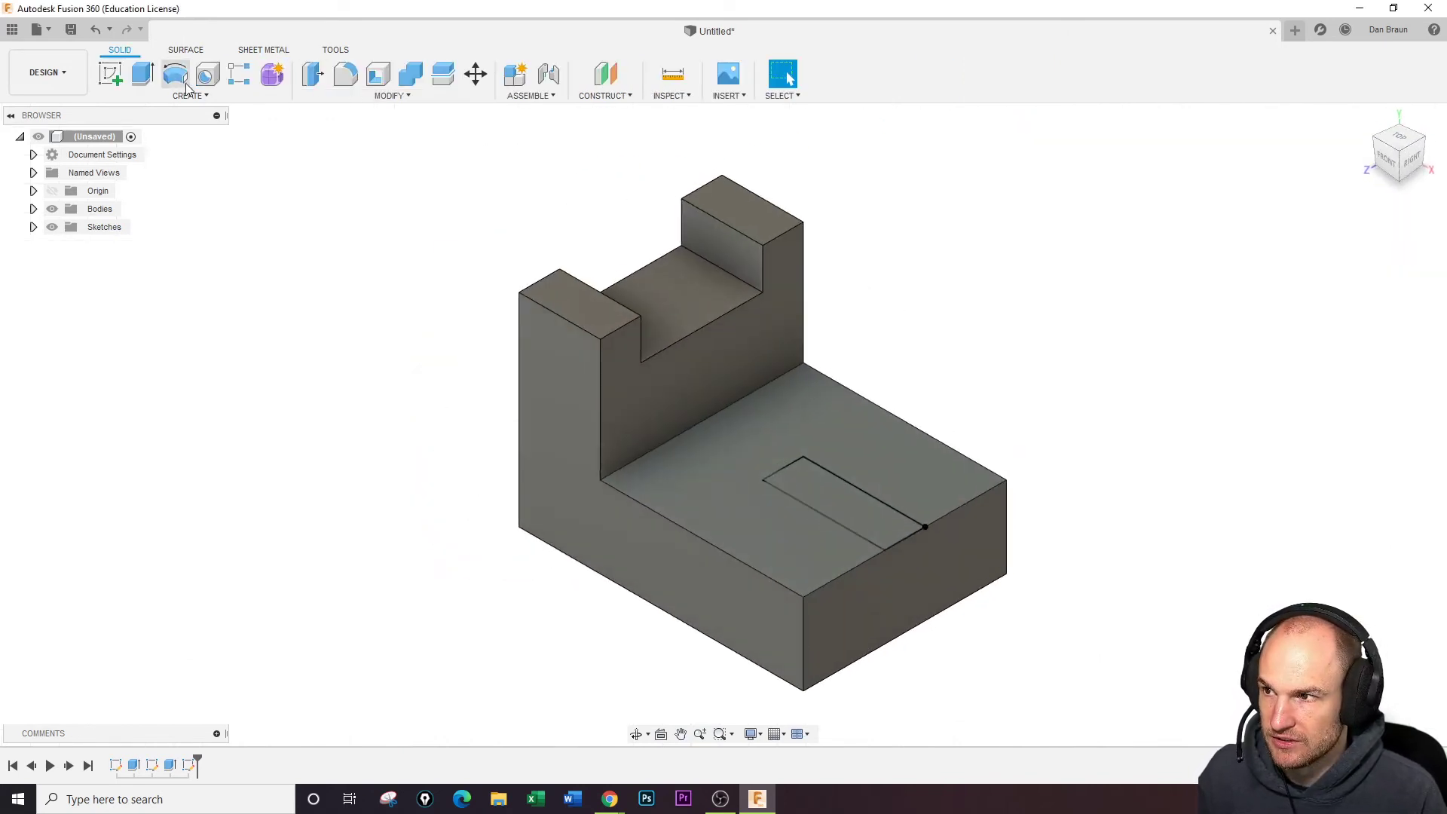
Extrude the slot profile one-sided by -2.50 in from its profile plane as a cut through the base
{"action": "left_click", "coordinate": [142, 74]}
{"action": "left_click", "coordinate": [866, 521]}
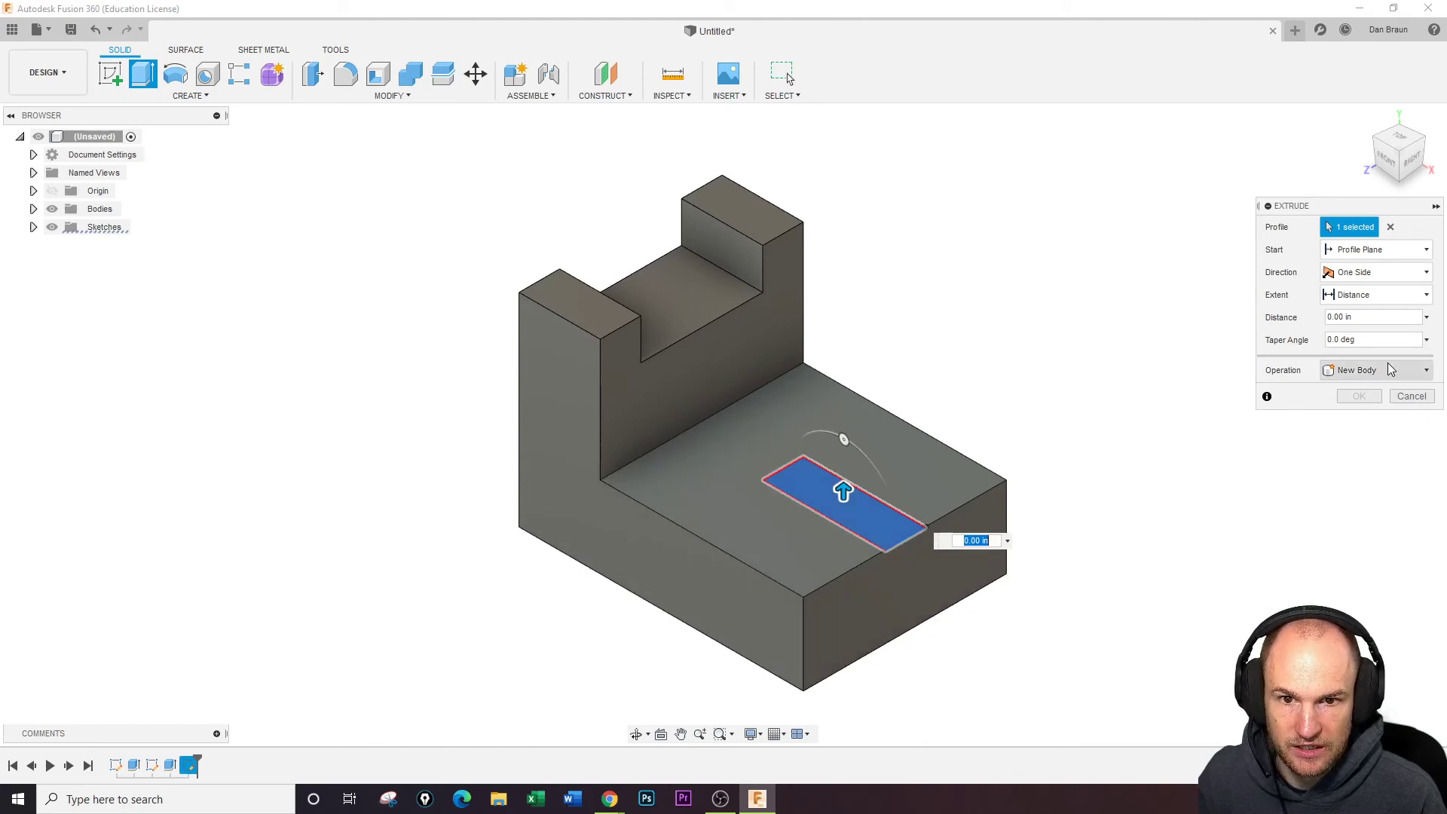
{"action": "left_click", "coordinate": [1406, 249]}
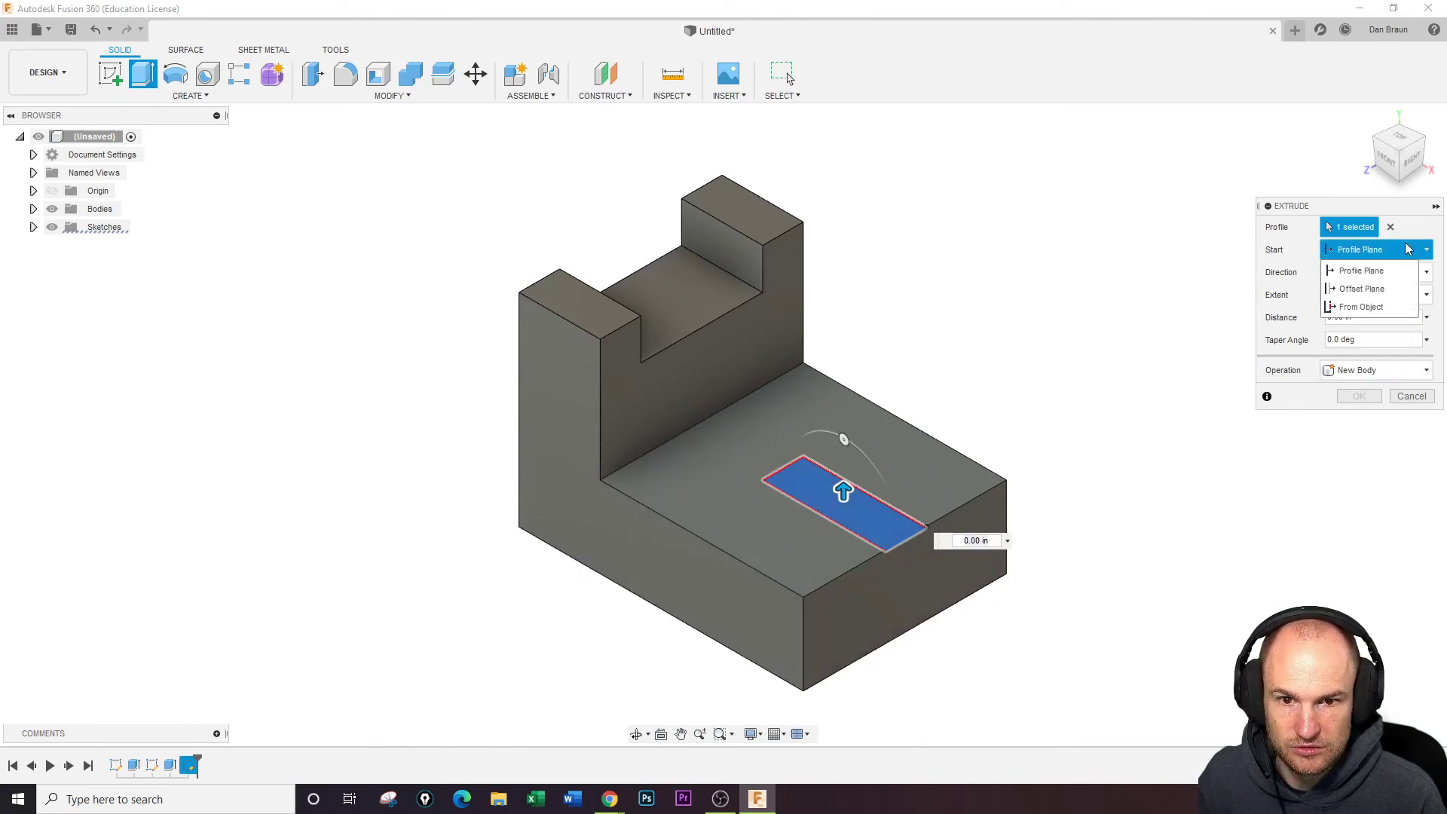
{"action": "left_click", "coordinate": [1364, 271]}
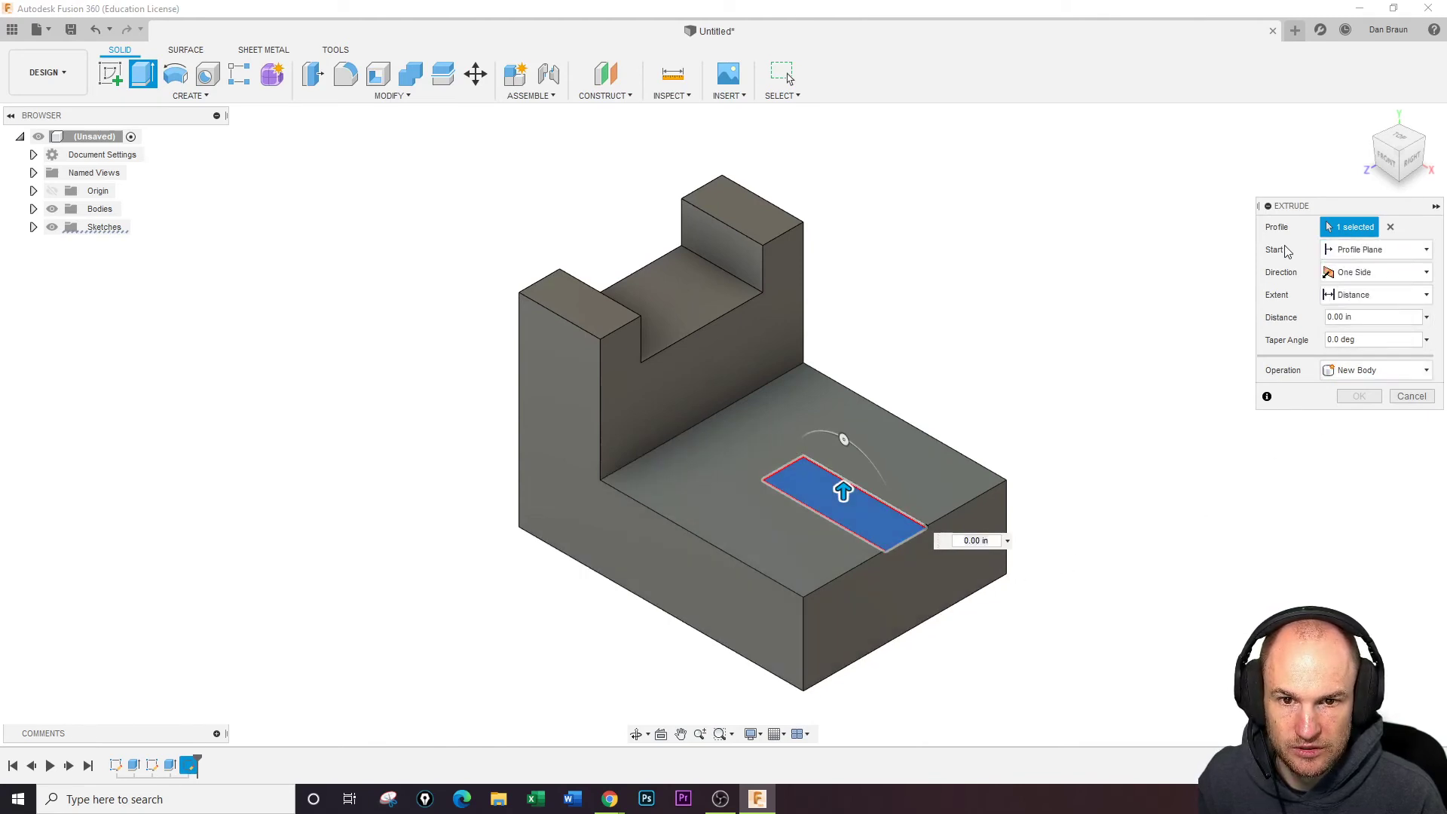
{"action": "left_click", "coordinate": [1366, 296]}
{"action": "left_click", "coordinate": [1365, 296]}
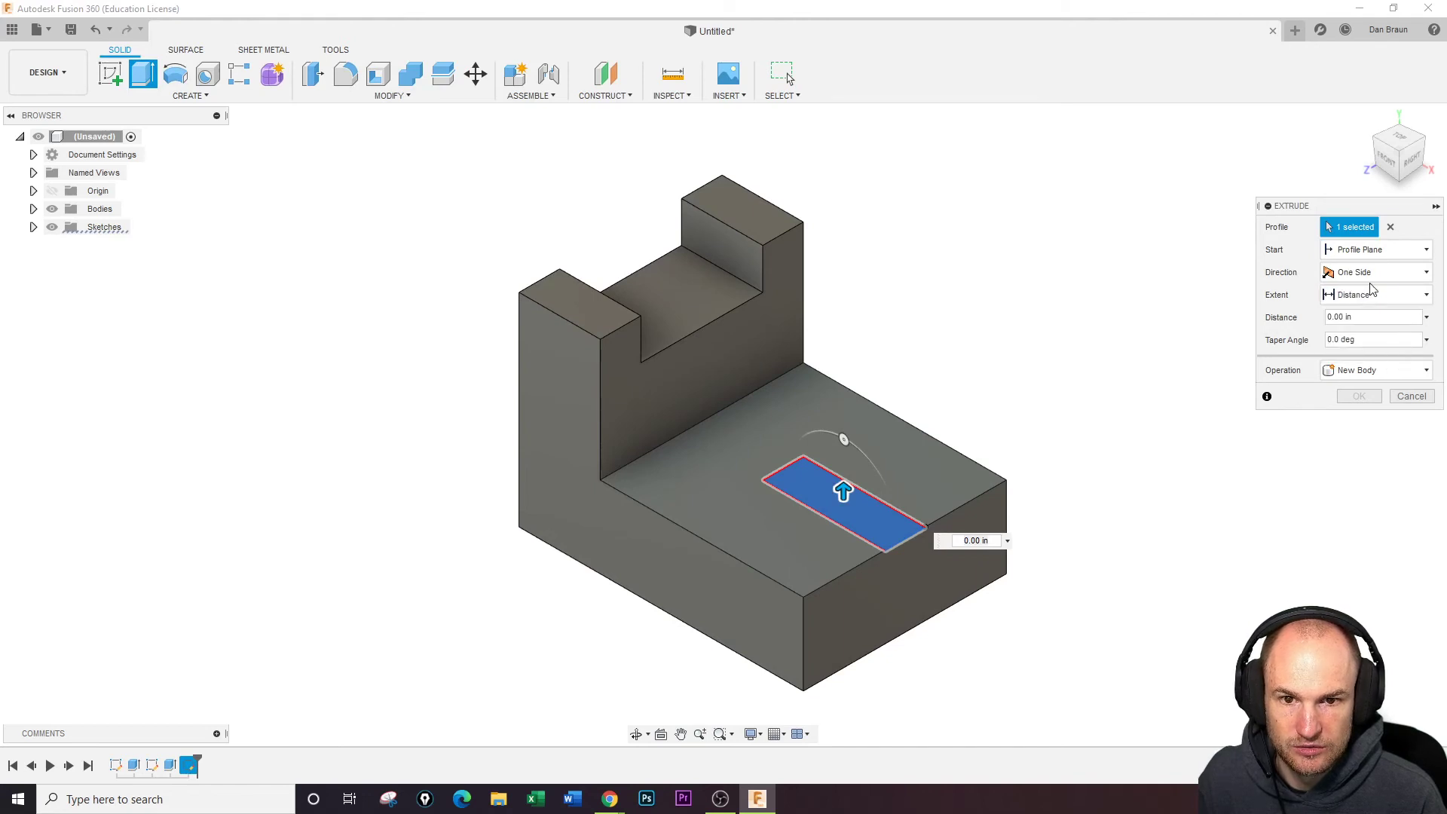
{"action": "left_click", "coordinate": [1370, 273]}
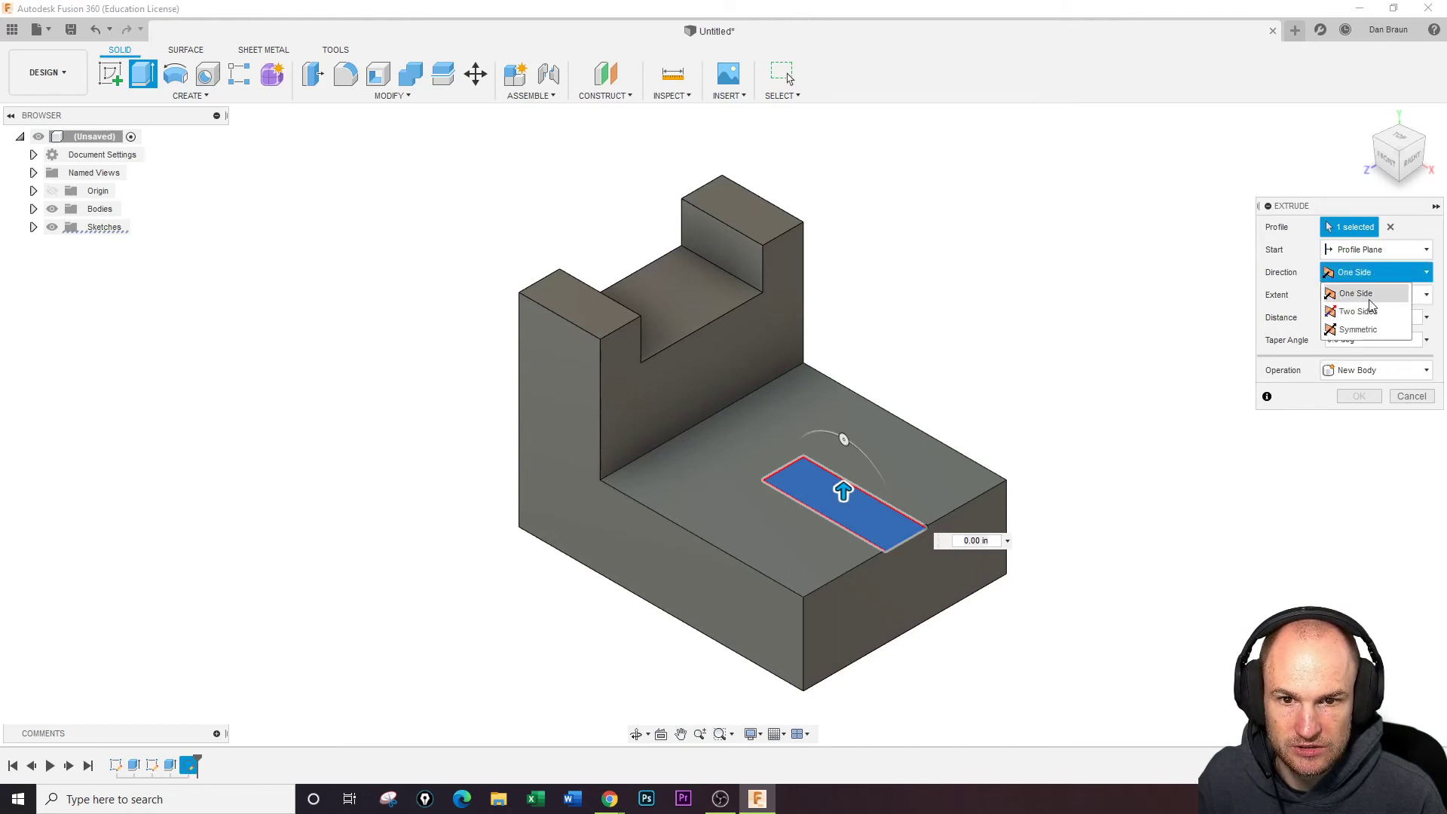
{"action": "left_click", "coordinate": [1283, 345]}
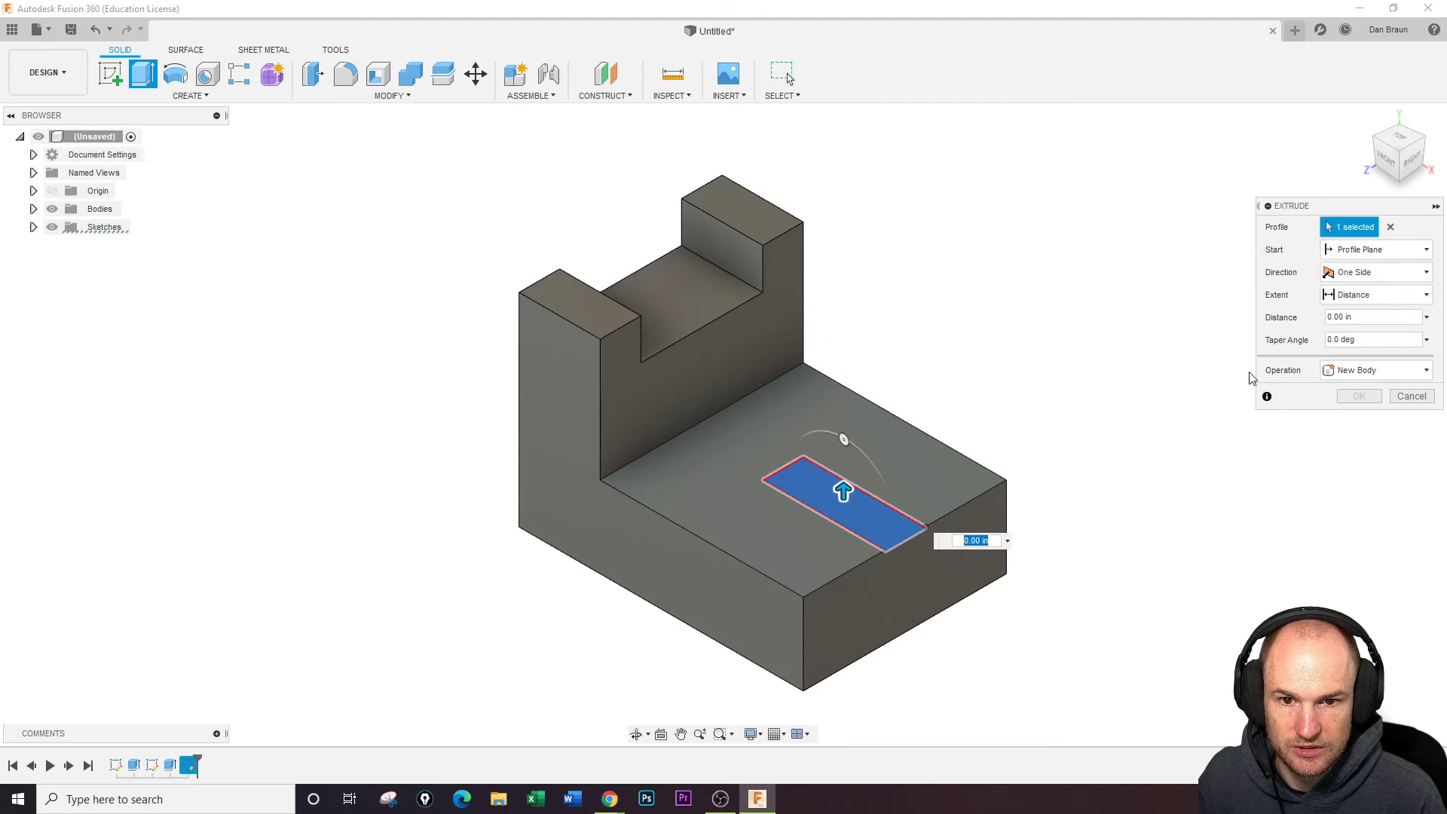
{"action": "left_click_drag", "start_coordinate": [842, 496], "coordinate": [846, 510]}
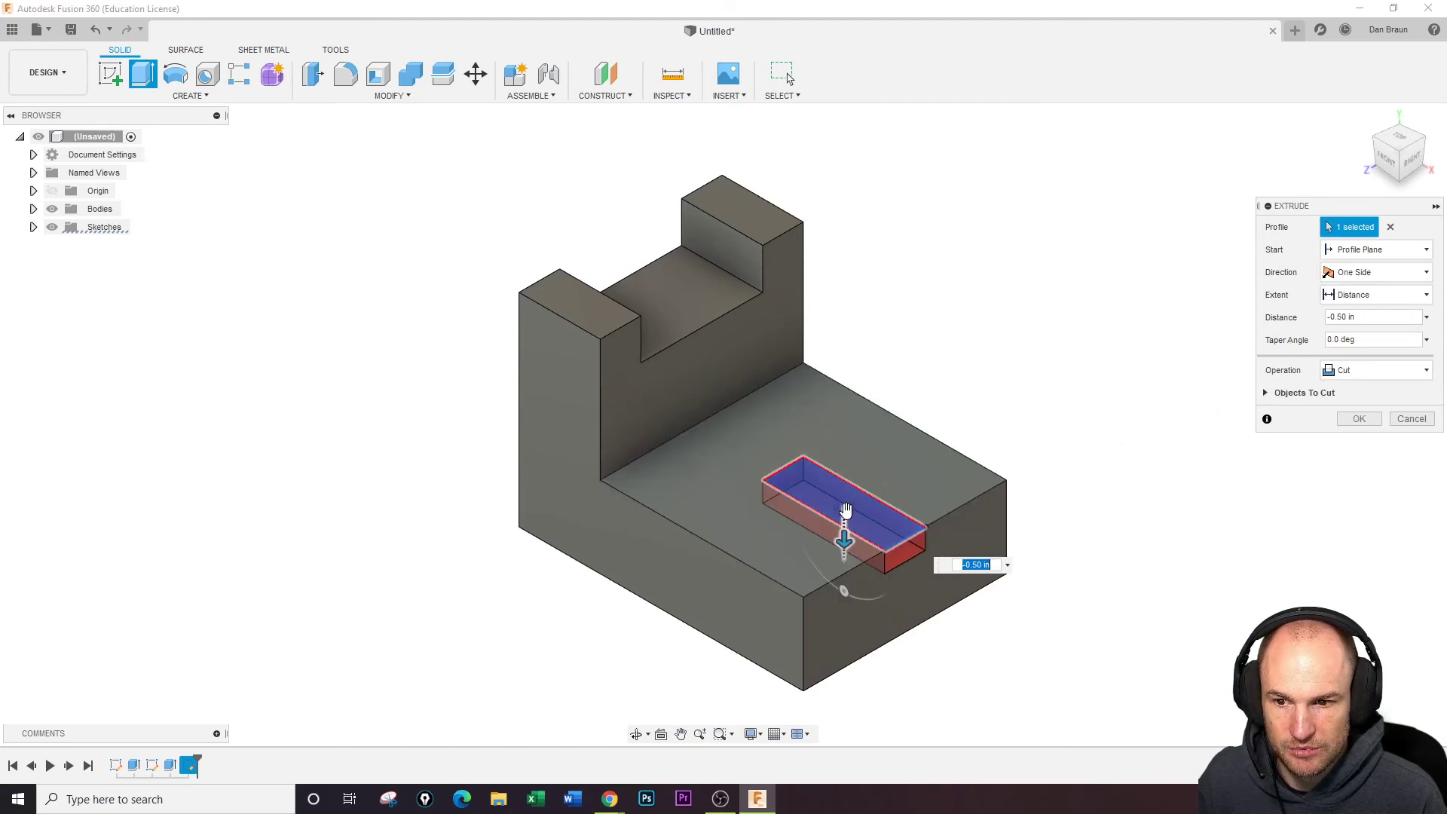
{"action": "left_click", "coordinate": [1346, 378]}
{"action": "left_click", "coordinate": [1348, 379]}
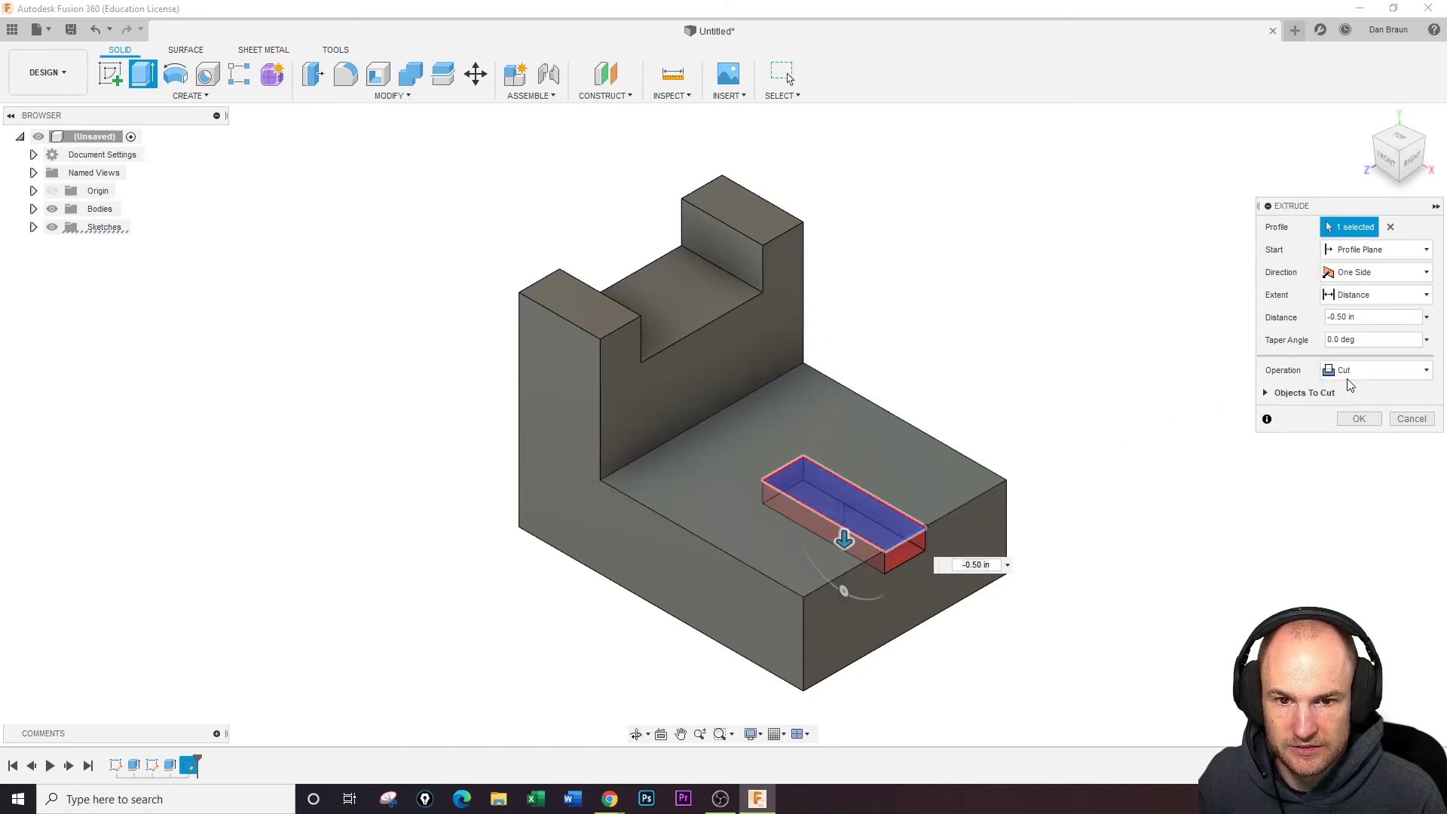
{"action": "left_click", "coordinate": [1358, 369]}
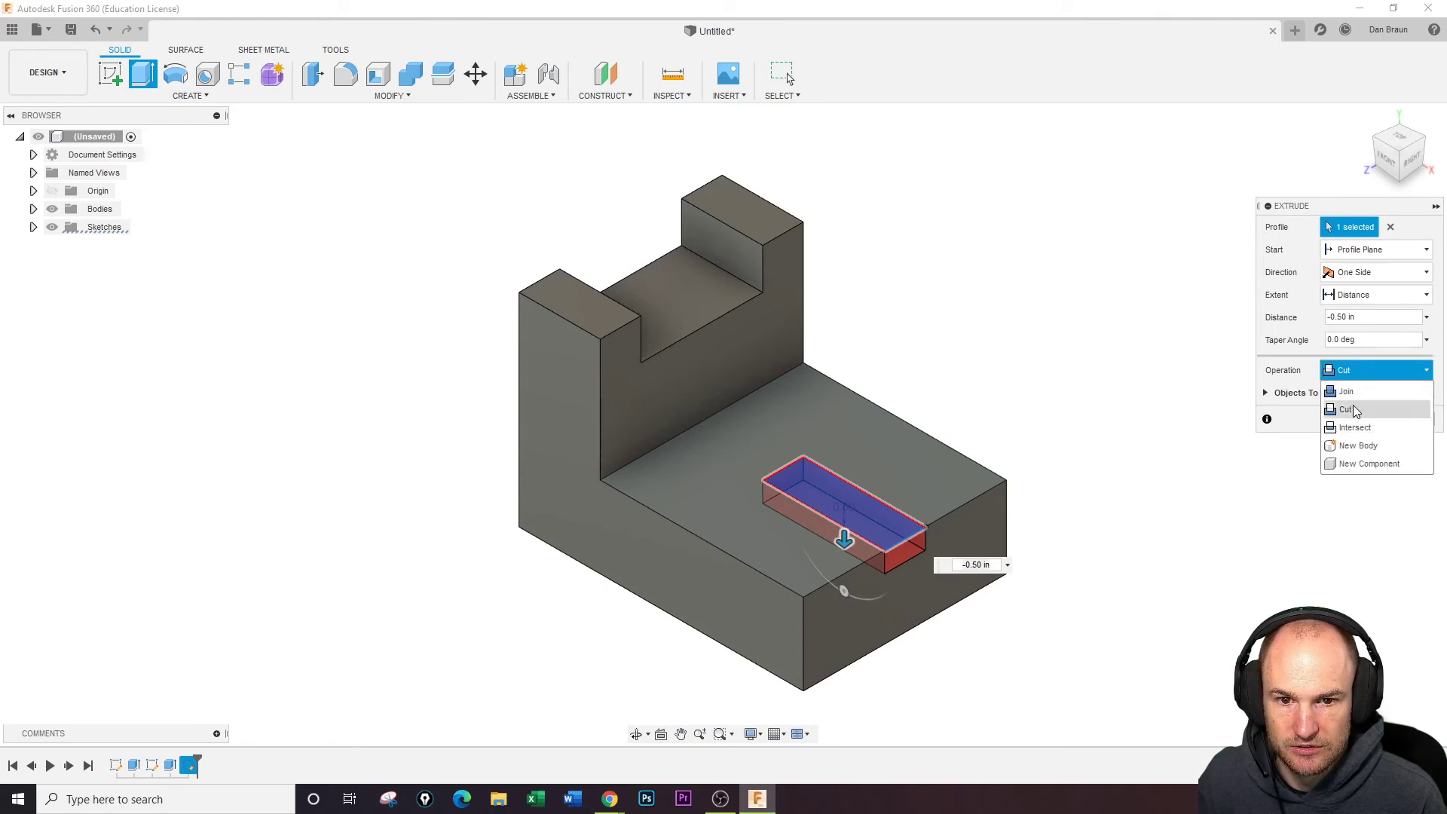
{"action": "left_click", "coordinate": [1353, 410]}
{"action": "left_click_drag", "start_coordinate": [844, 539], "coordinate": [857, 648]}
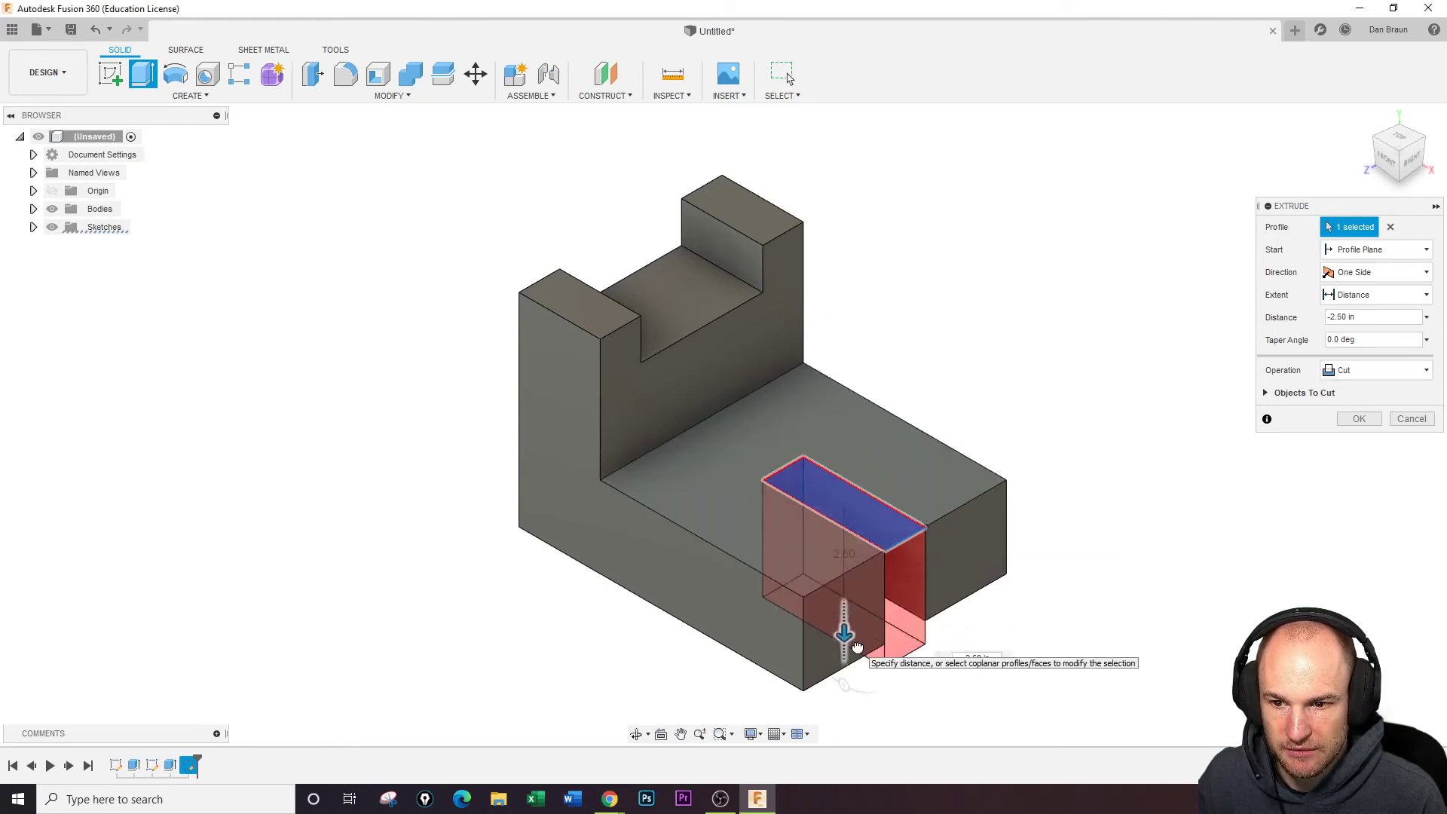
{"action": "left_click", "coordinate": [1346, 421]}
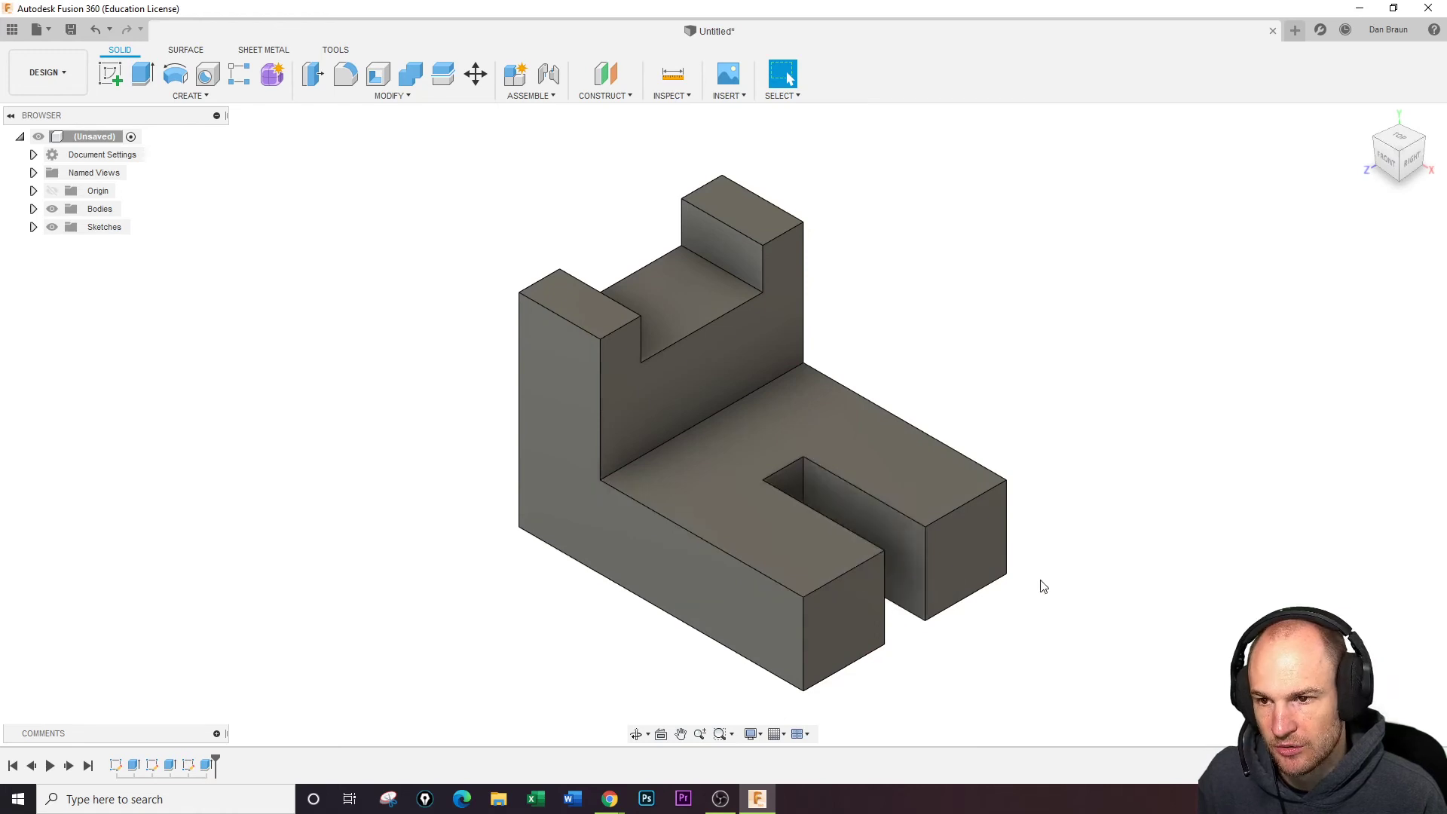
Save the design as BLOCK 1 in the drawing project
{"action": "scroll", "coordinate": [1042, 584], "scroll_direction": "down", "scroll_amount": 1}
{"action": "middle_click_drag", "start_coordinate": [1127, 366], "coordinate": [948, 337]}
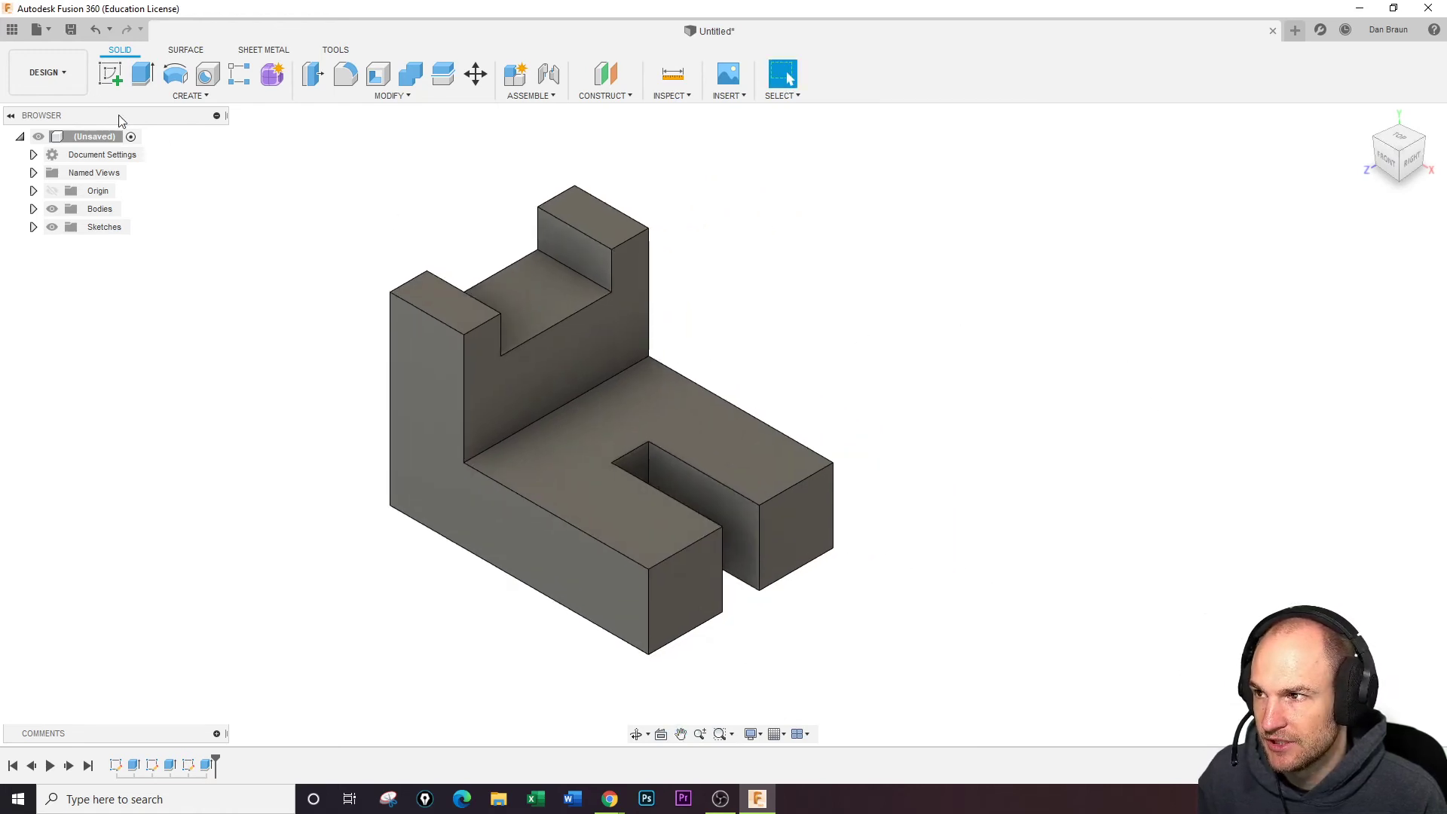
{"action": "left_click", "coordinate": [70, 29]}
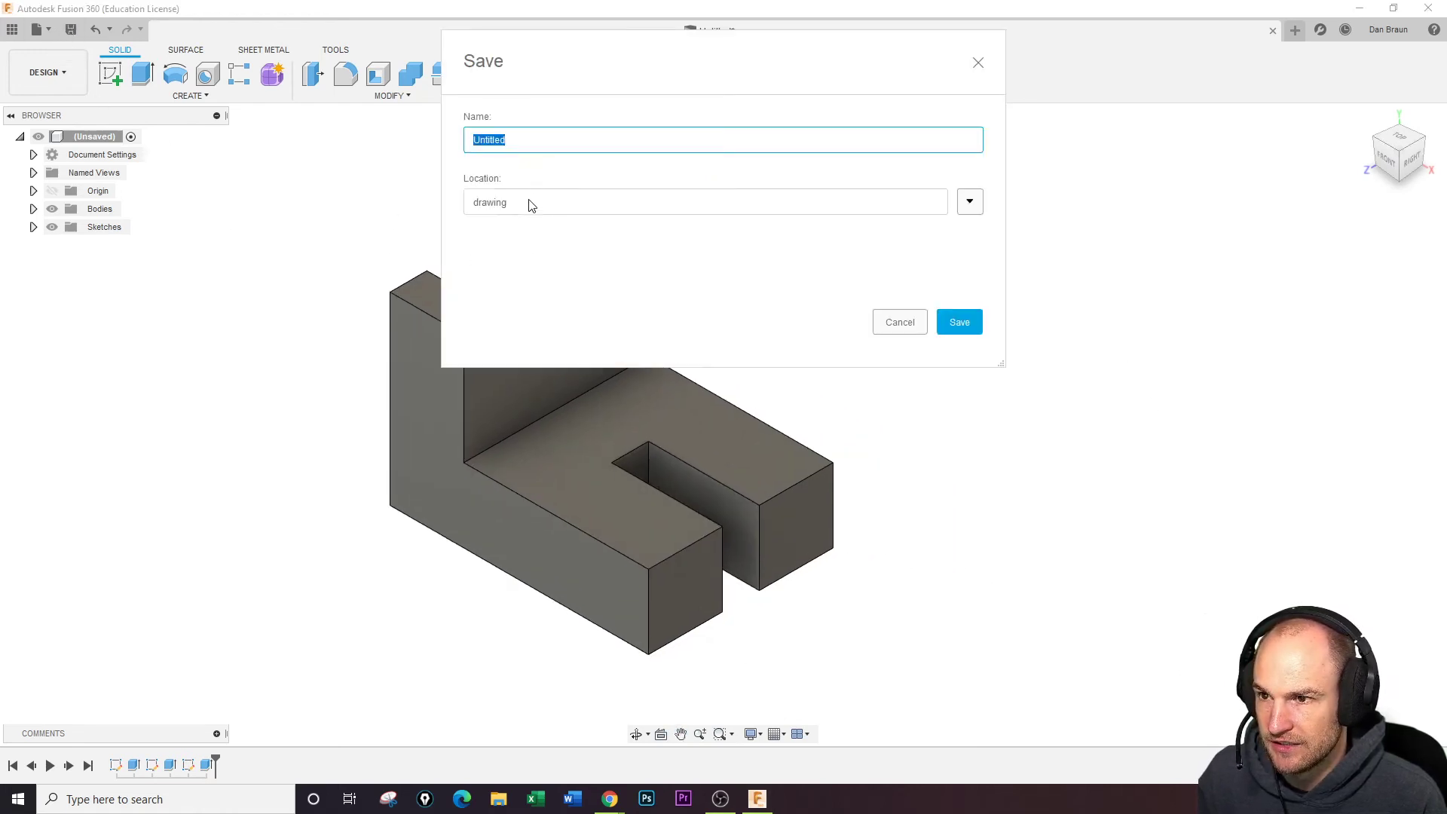
{"action": "left_click", "coordinate": [969, 201]}
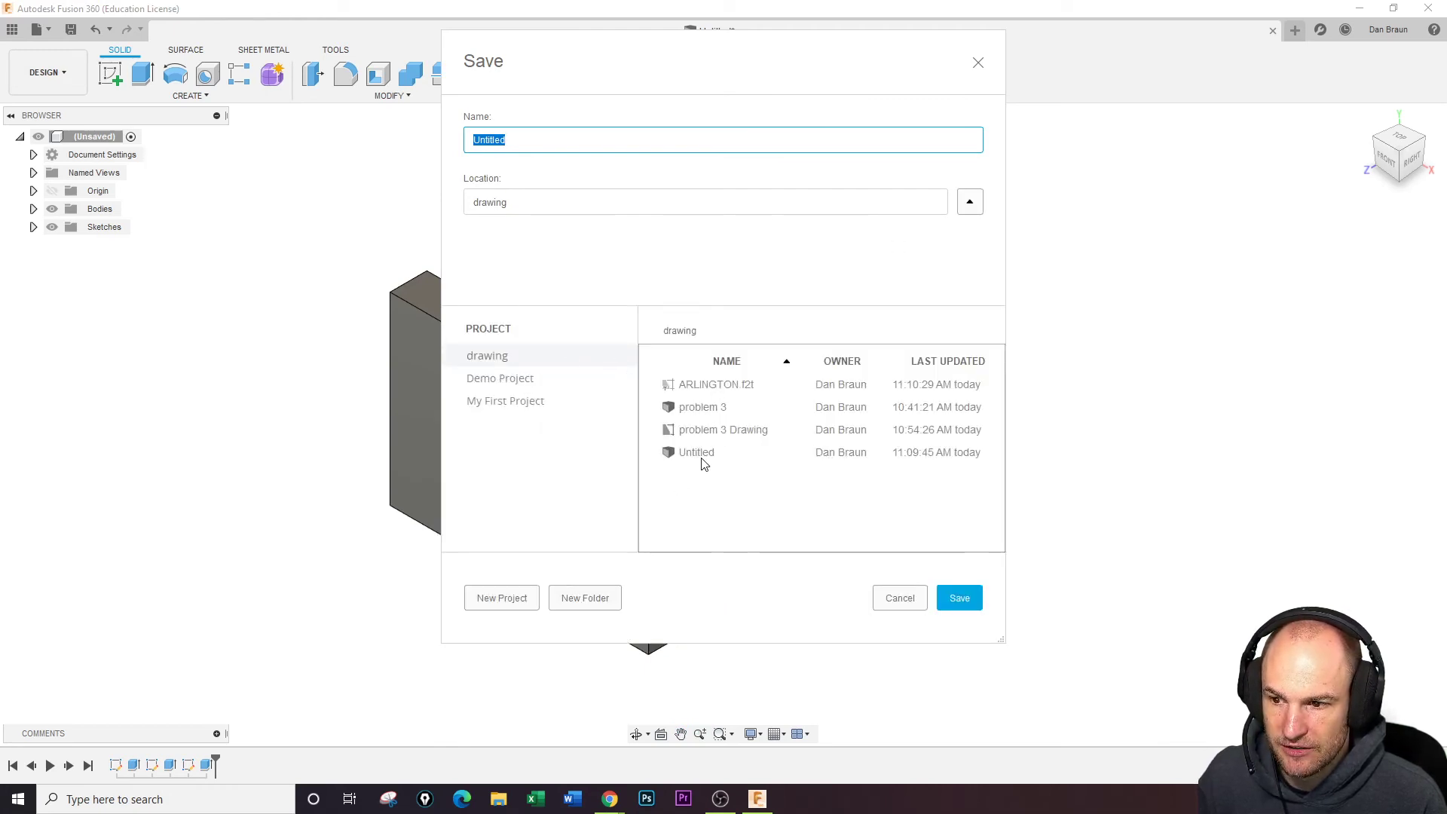
{"action": "left_click_drag", "start_coordinate": [519, 144], "coordinate": [428, 156]}
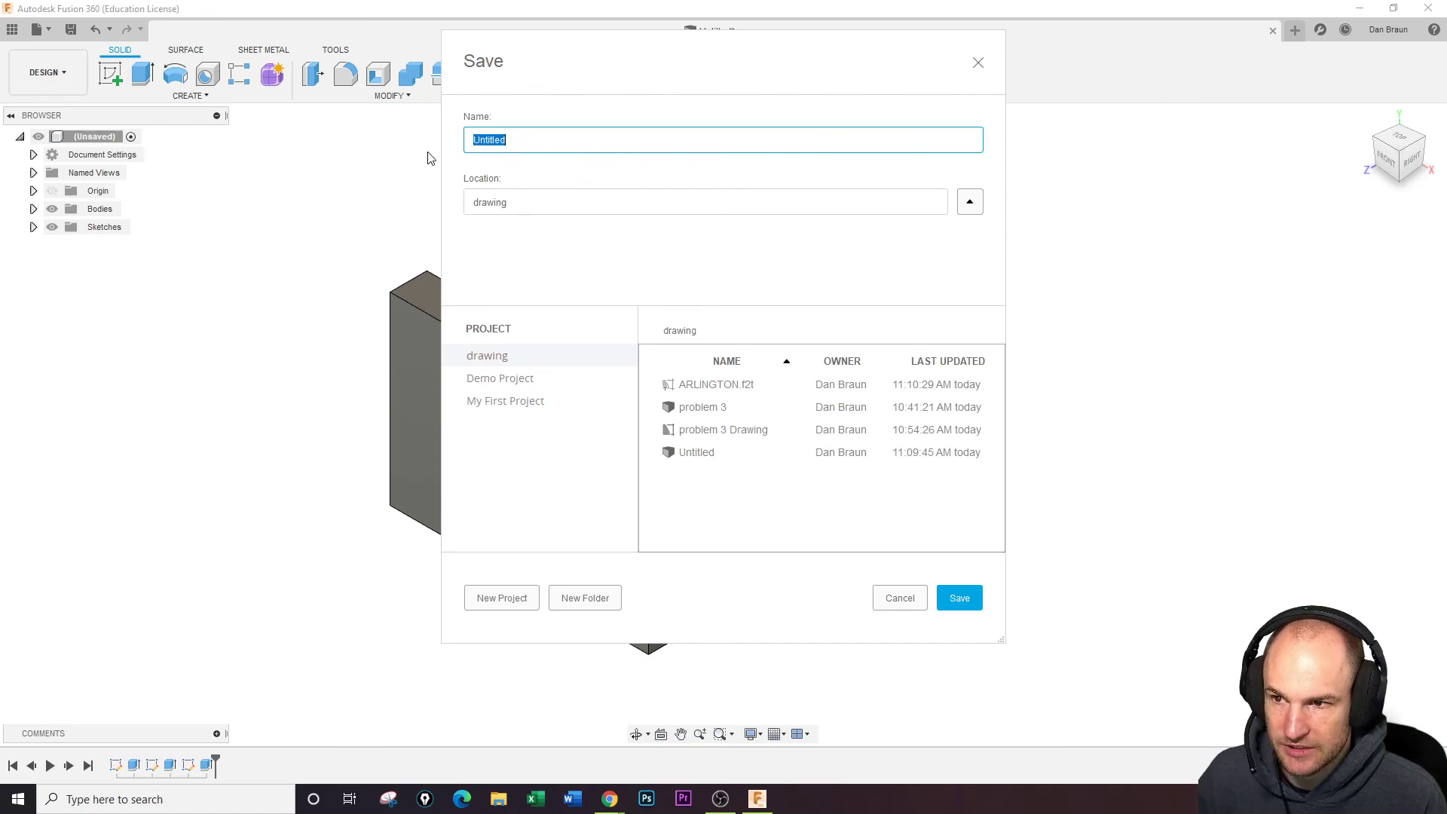
{"action": "type", "text": "BLOCK 1"}
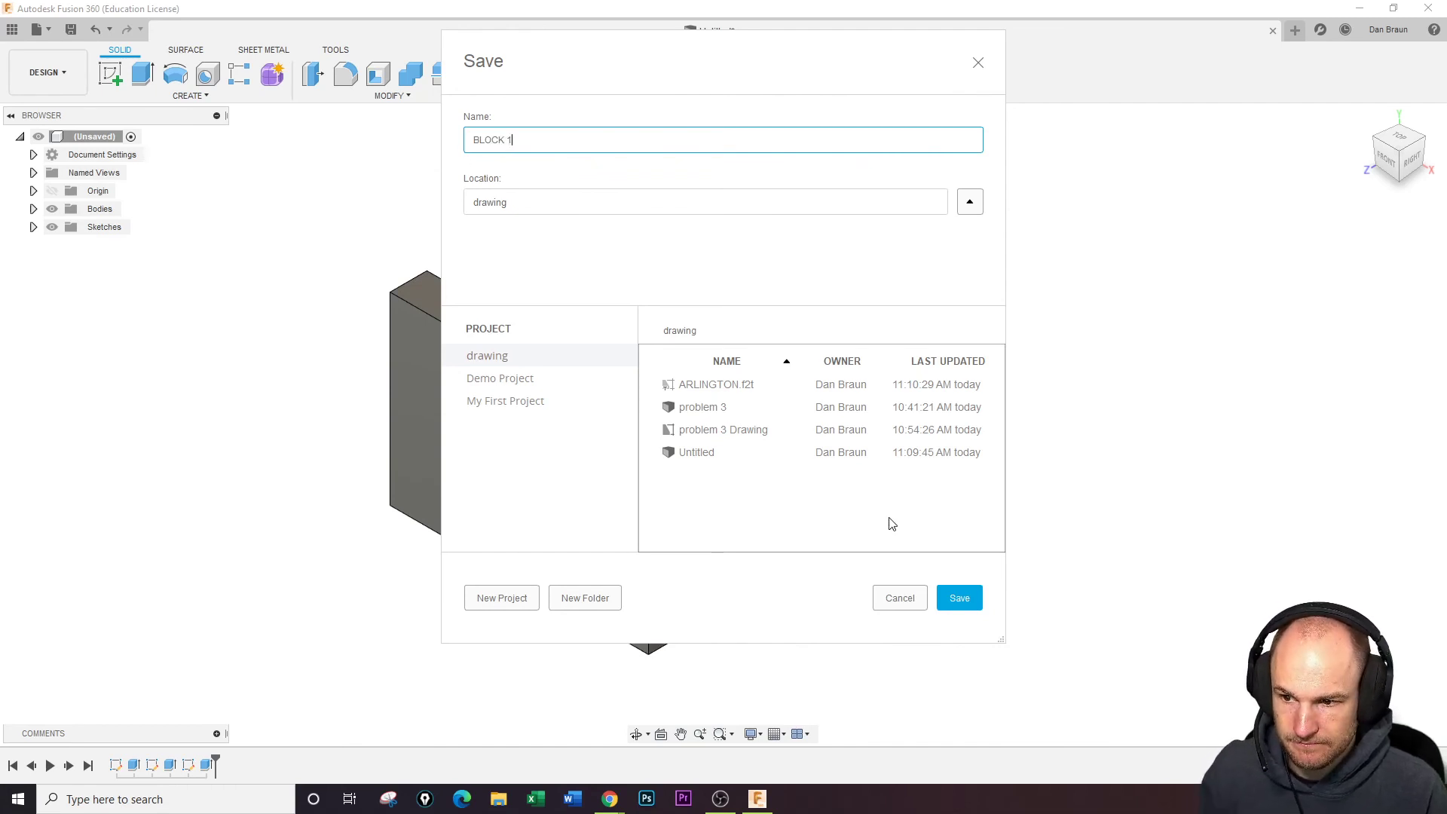
{"action": "left_click", "coordinate": [960, 598]}
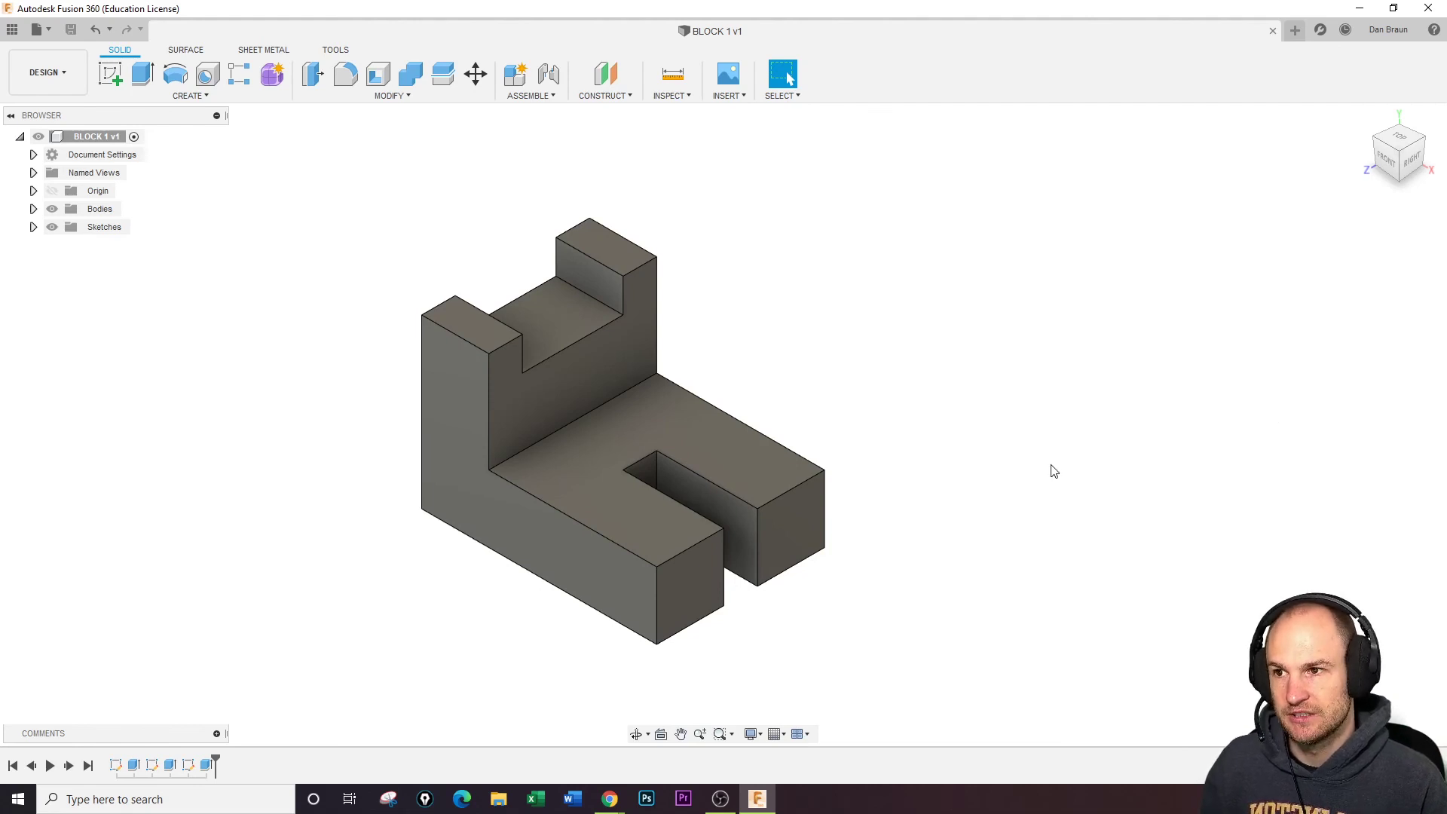
{"action": "left_click", "coordinate": [214, 98]}
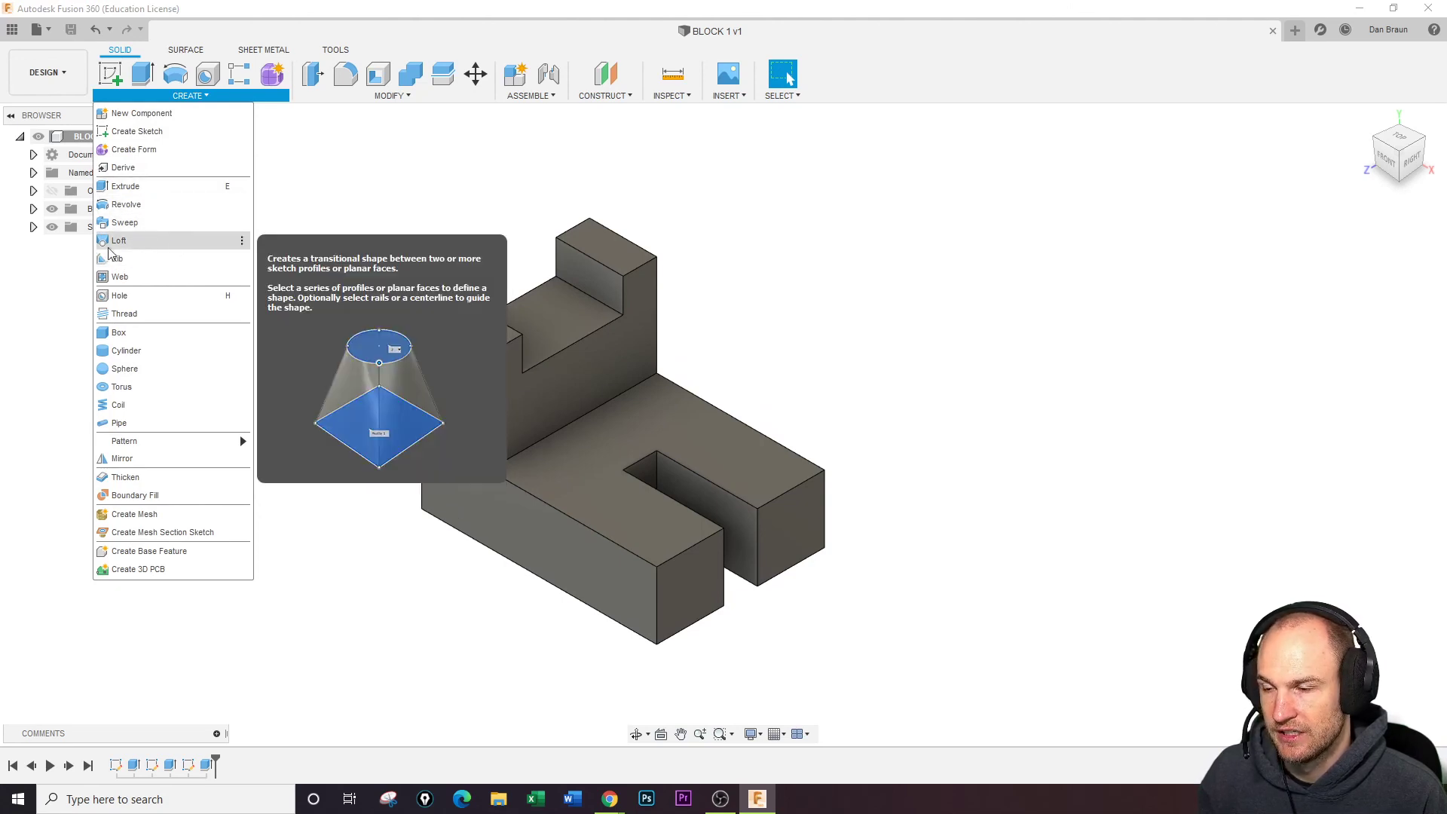
{"action": "left_click", "coordinate": [348, 164]}
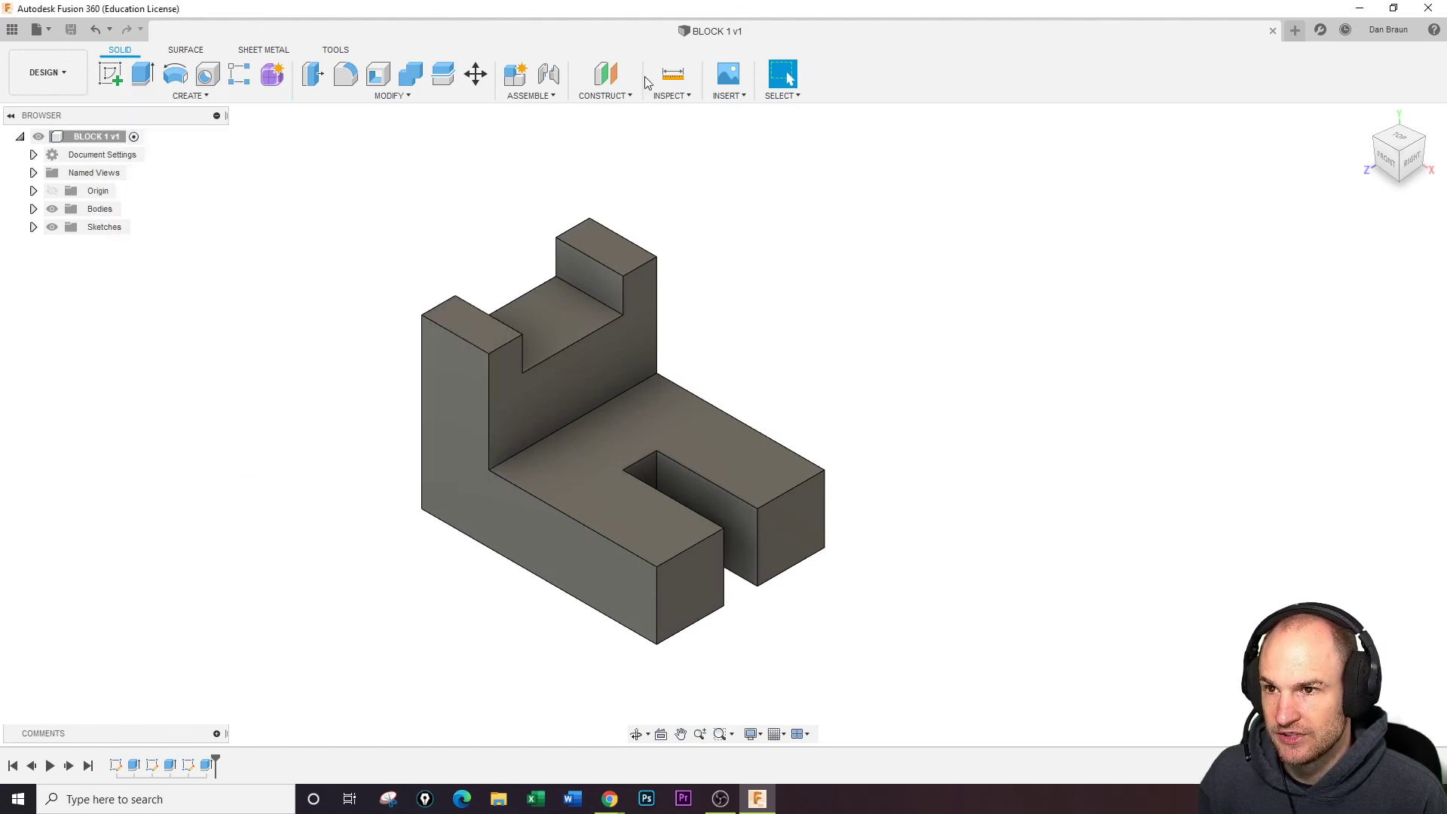
{"action": "left_click", "coordinate": [605, 73]}
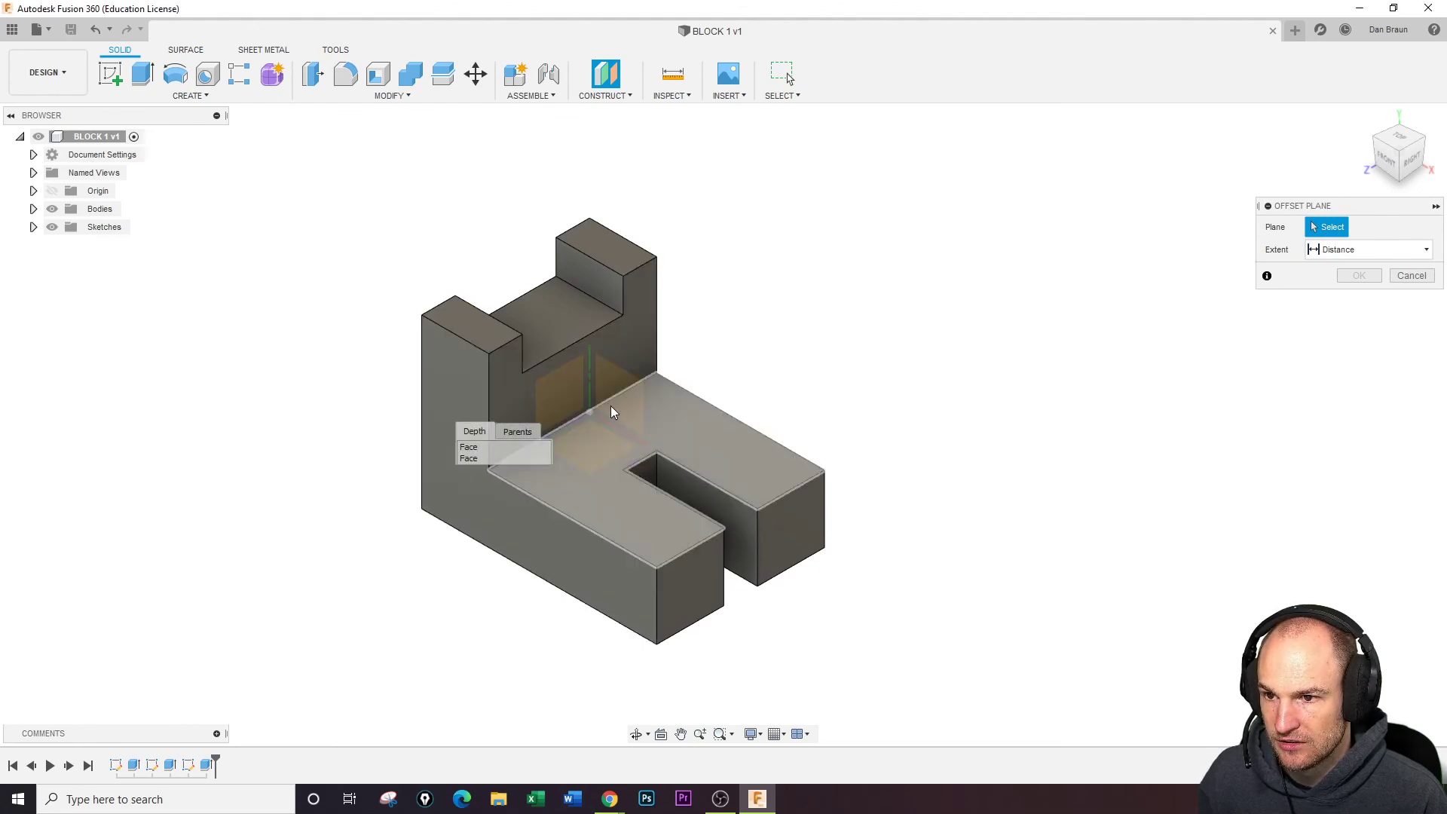
{"action": "left_click", "coordinate": [430, 389]}
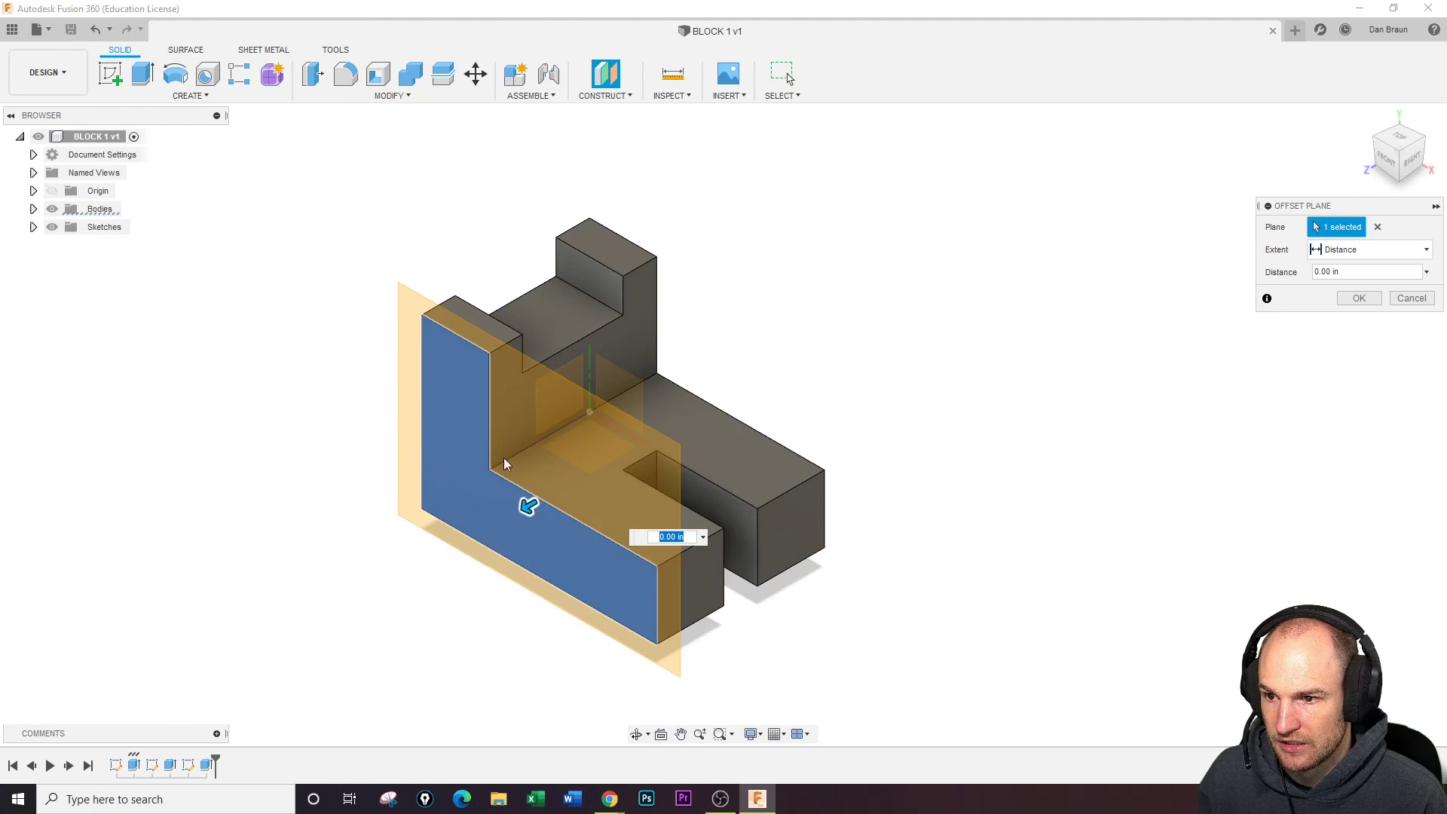
{"action": "left_click_drag", "start_coordinate": [528, 505], "coordinate": [798, 370]}
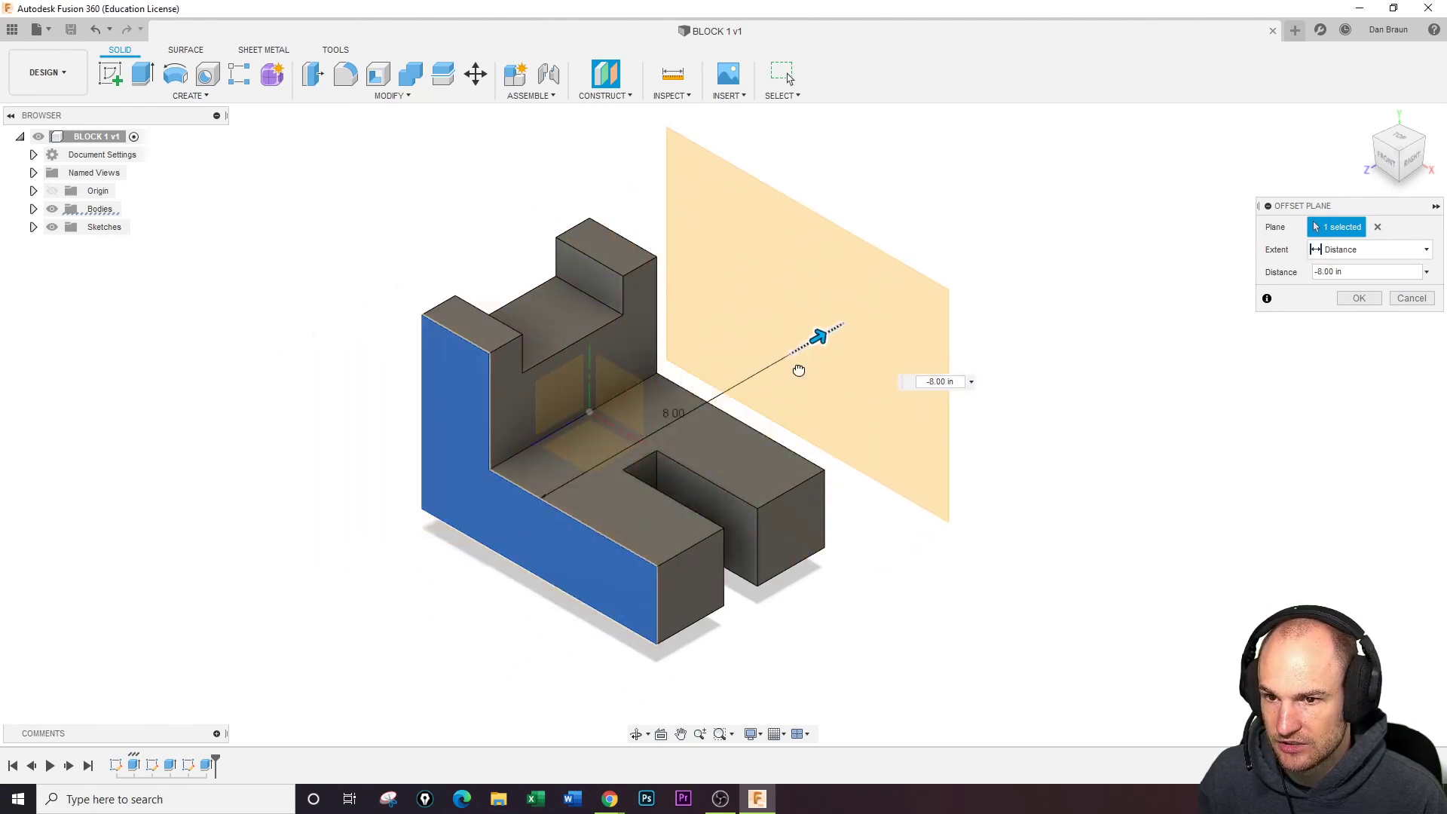
{"action": "key", "text": "Escape"}
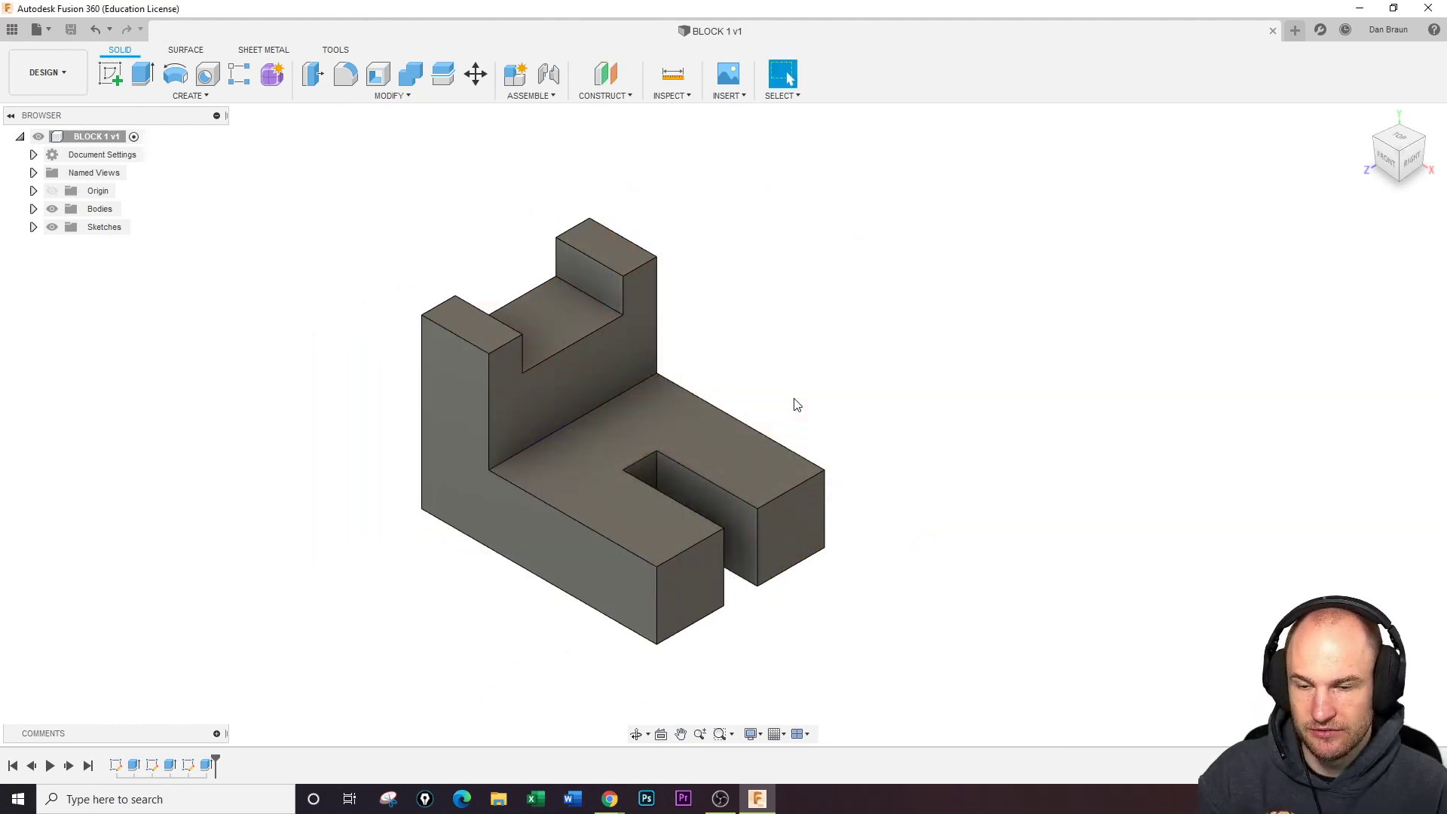